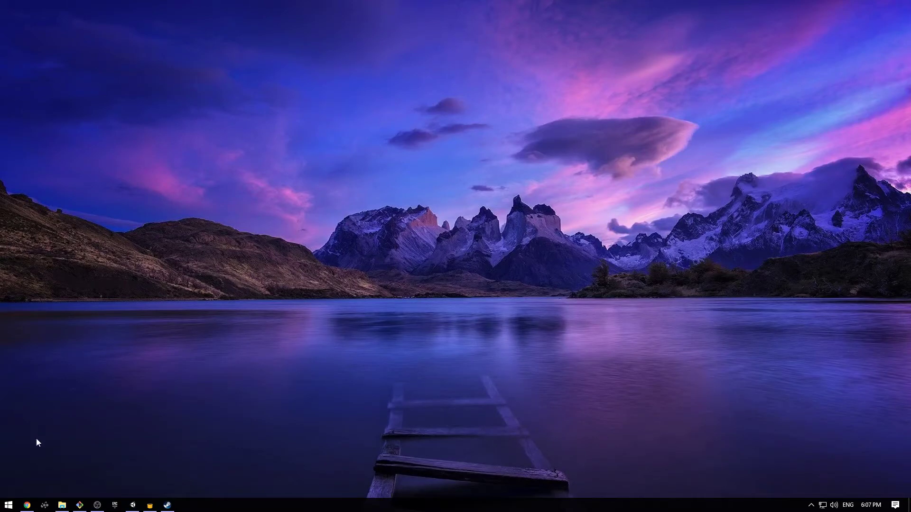
- Clone Super-Mario-Bros-1-1-in-Unity from its GitHub page with git clone, then close Git Bash
click(27, 506)
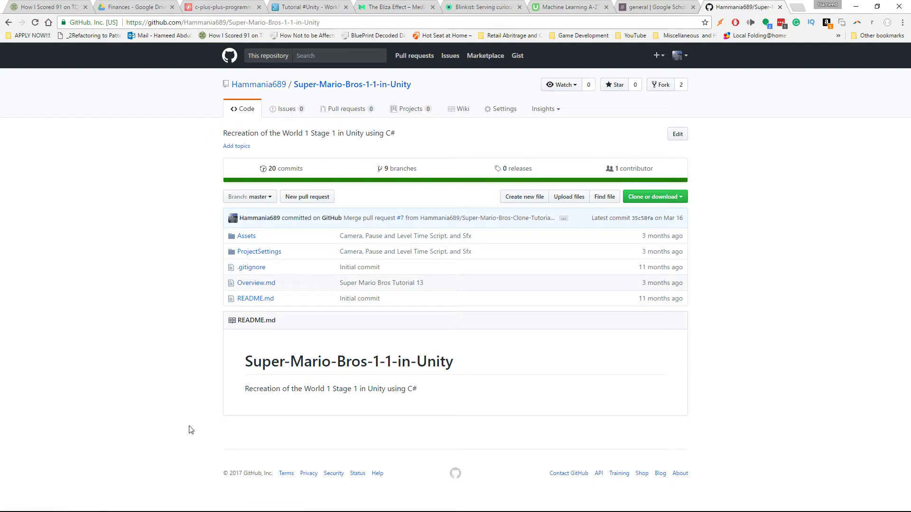
click(246, 236)
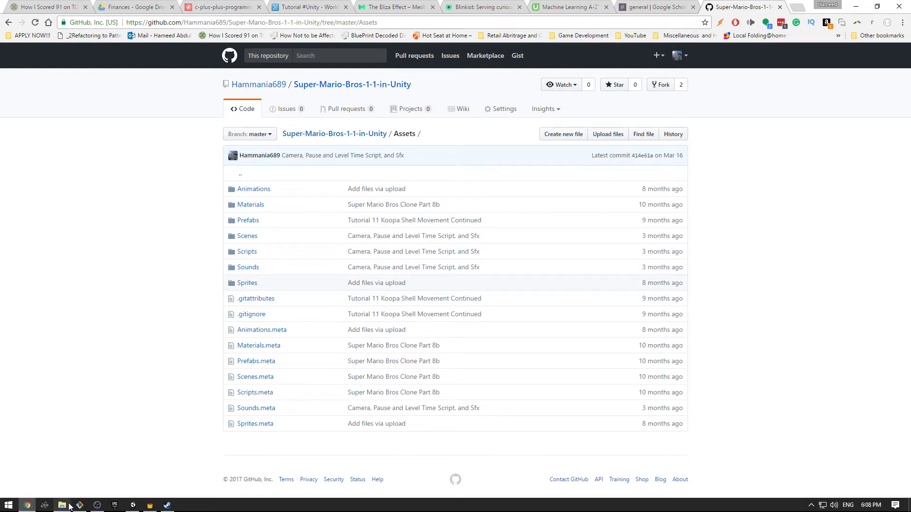
click(80, 504)
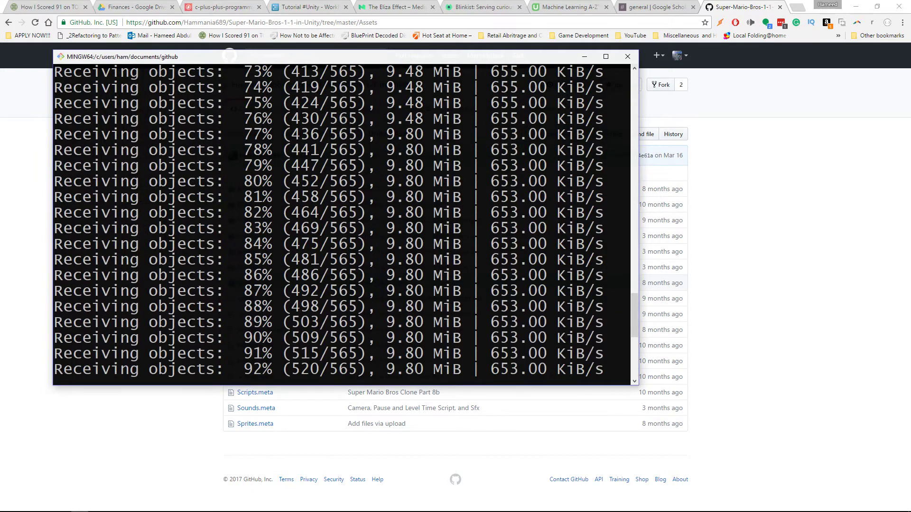
text(git clone https://github.com/Hammania689/Super-Mario-Bros-1-1-in-Unity.git)
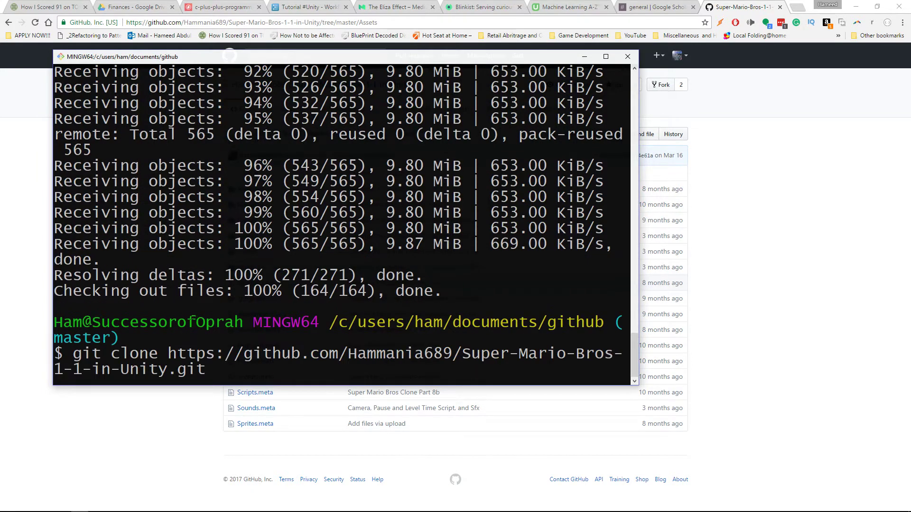
click(626, 57)
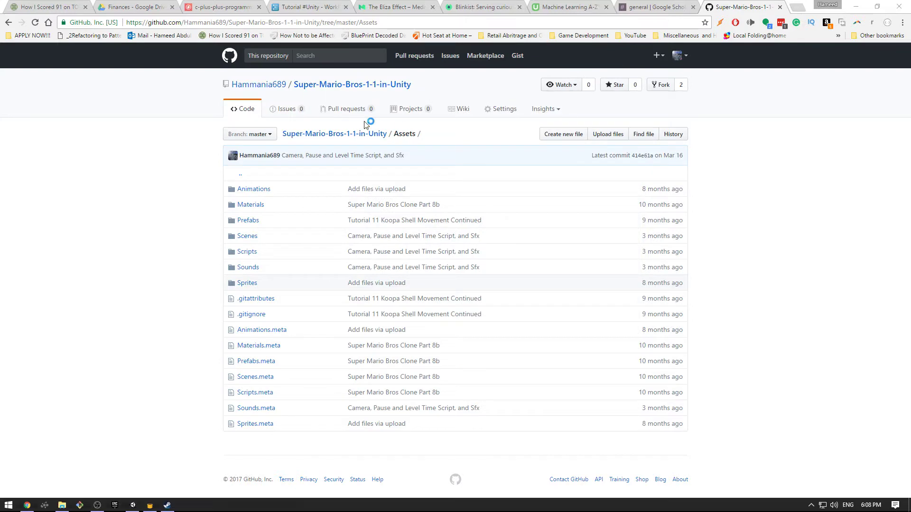
- Review the Sound Fx list in the Workflowy Tutorial #Unity outline, then return to Unity
click(672, 7)
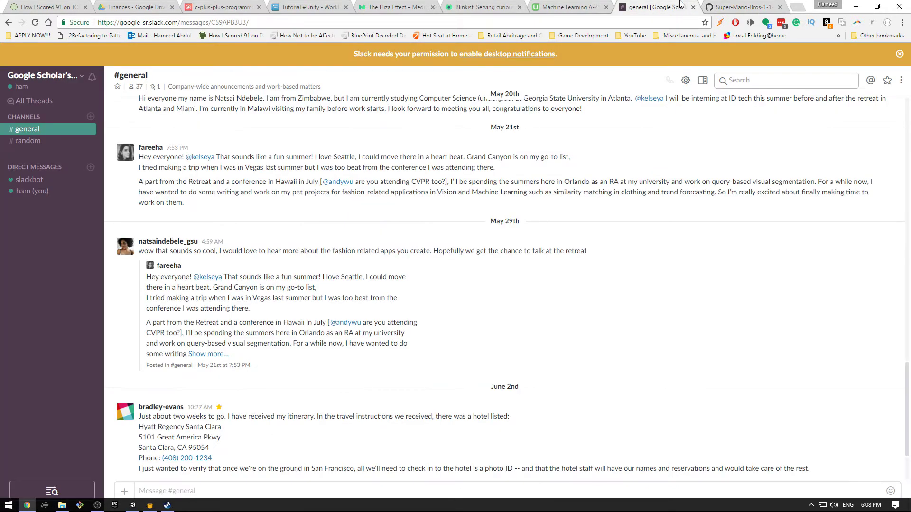
click(136, 6)
click(207, 6)
click(301, 5)
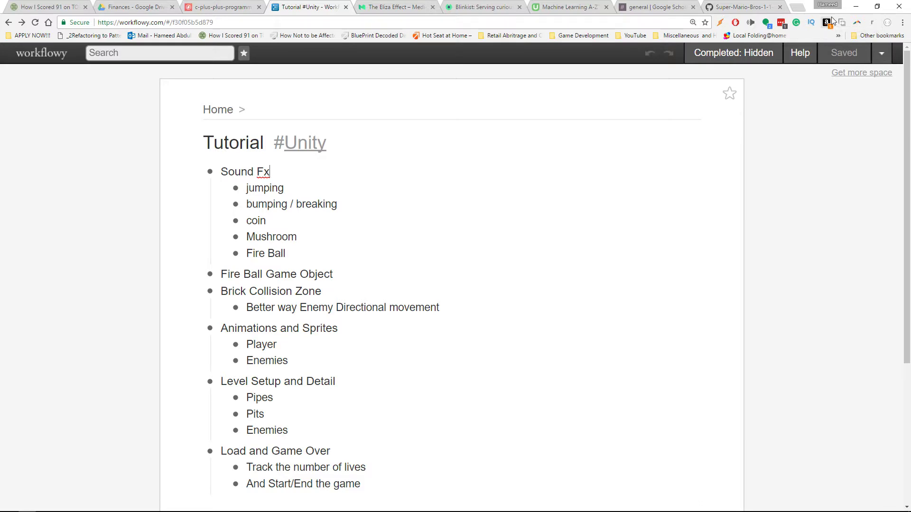
key(alt+Tab)
key(alt+Tab)
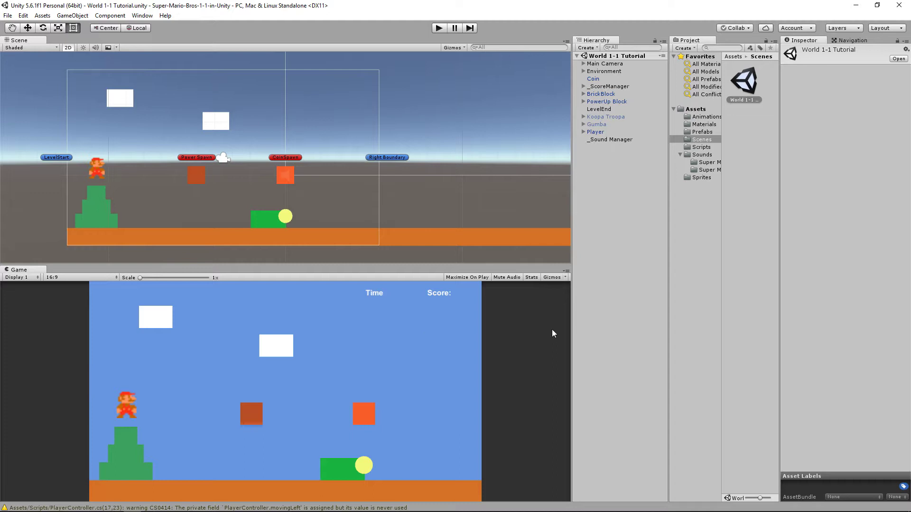
- Select Coin, _ScoreManager, BrickBlock, PowerUp Block, LevelEnd and _Sound Manager in the Hierarchy
click(604, 133)
click(599, 154)
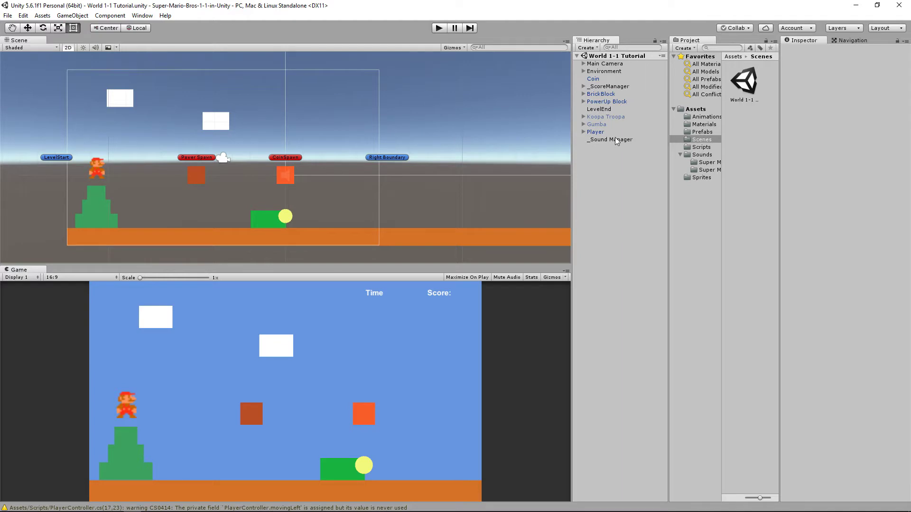
click(615, 139)
click(606, 124)
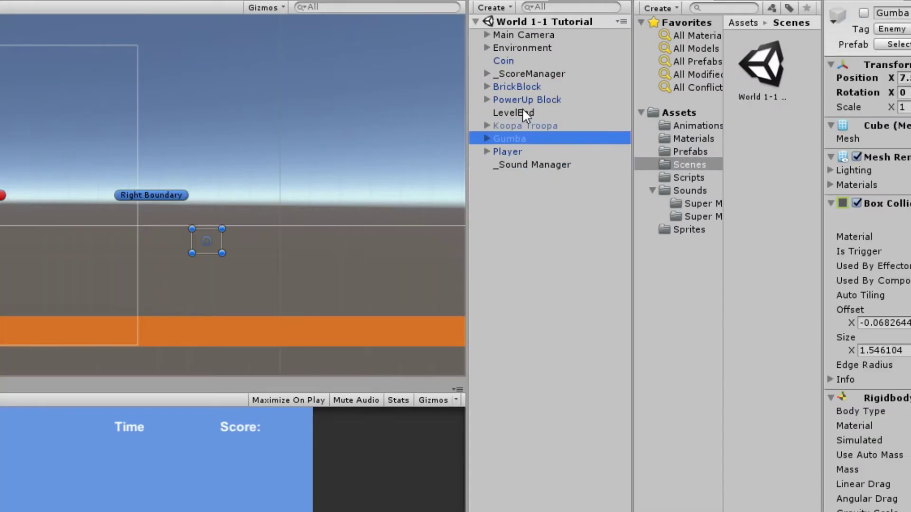
click(513, 114)
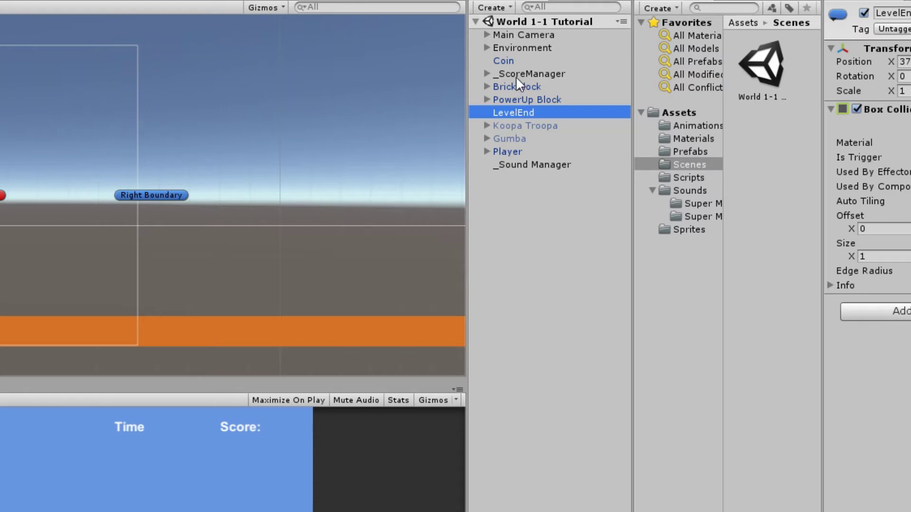
ctrl+click(514, 85)
ctrl+click(513, 100)
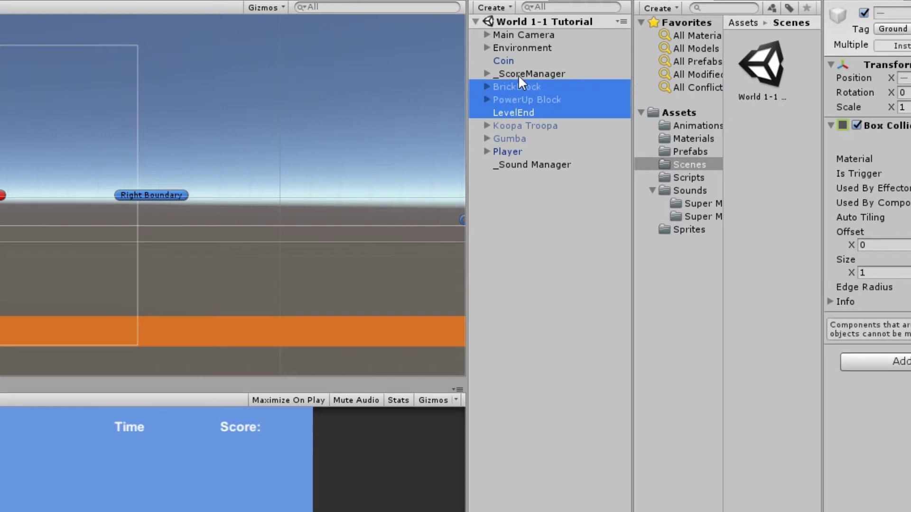
ctrl+click(518, 75)
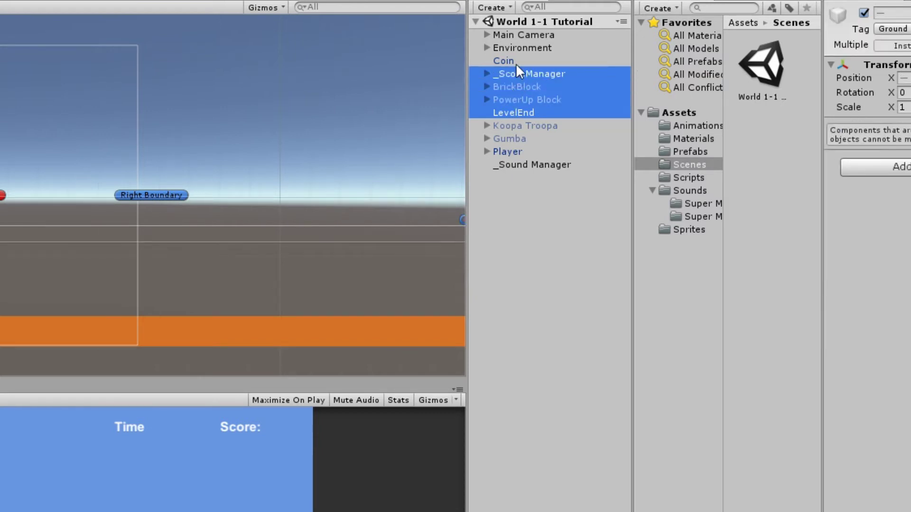
ctrl+click(518, 166)
- Drop the selected objects onto Environment as its children and collapse Environment
drag(518, 56, 513, 50)
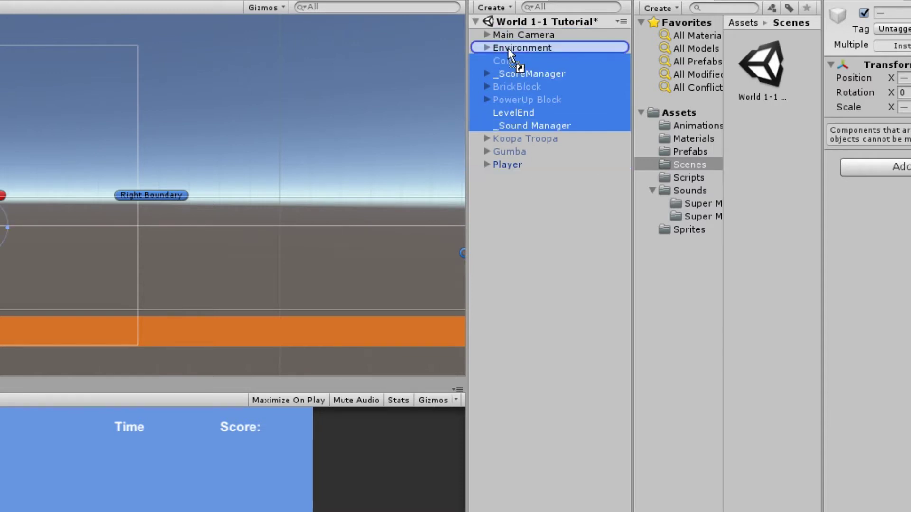
drag(513, 70, 508, 47)
click(493, 48)
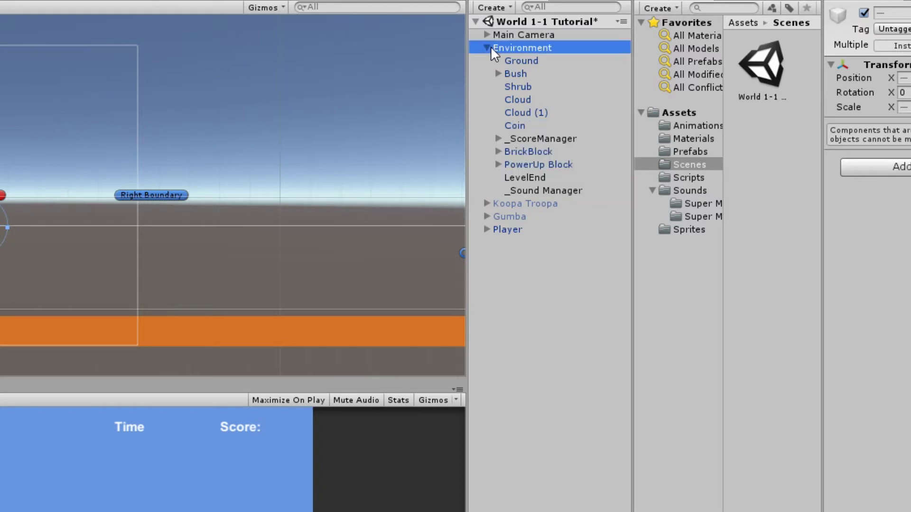
click(487, 48)
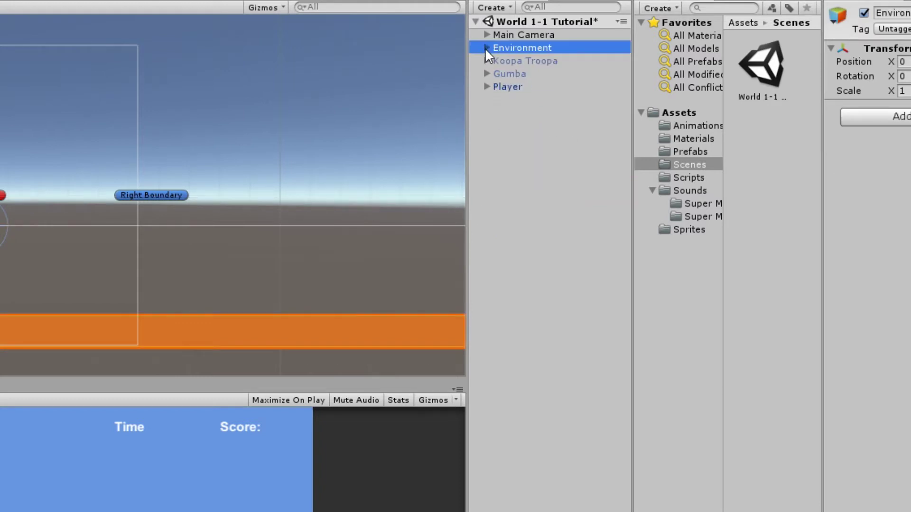
- Inspect Player, collapse Box Collider and Rigidbody, and open the Player Controller script
click(500, 85)
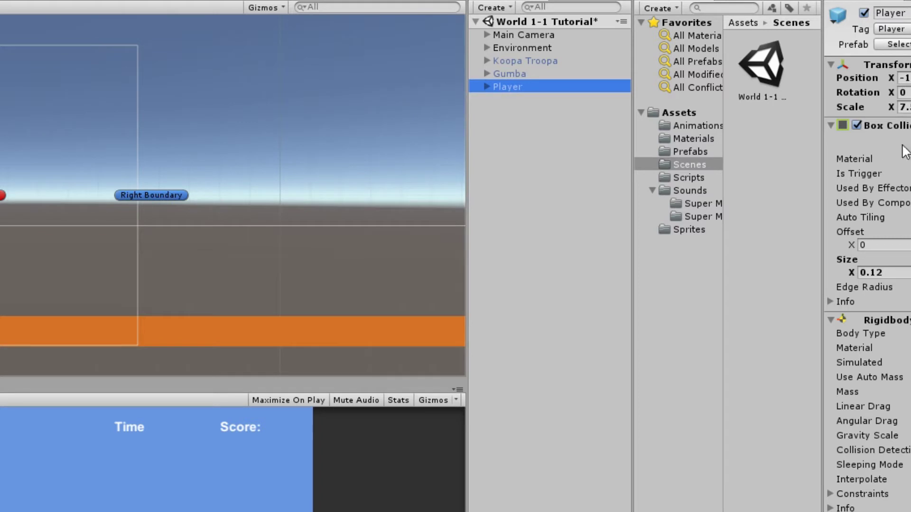
click(831, 125)
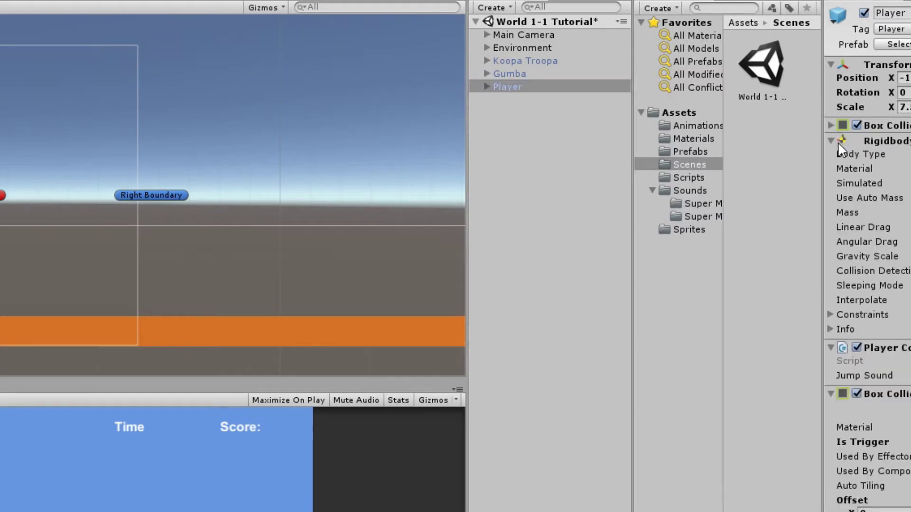
click(834, 140)
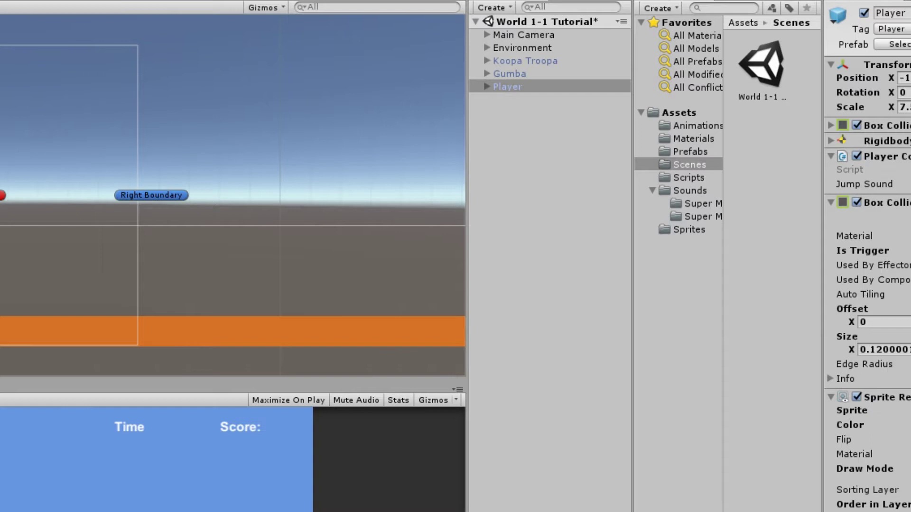
click(905, 170)
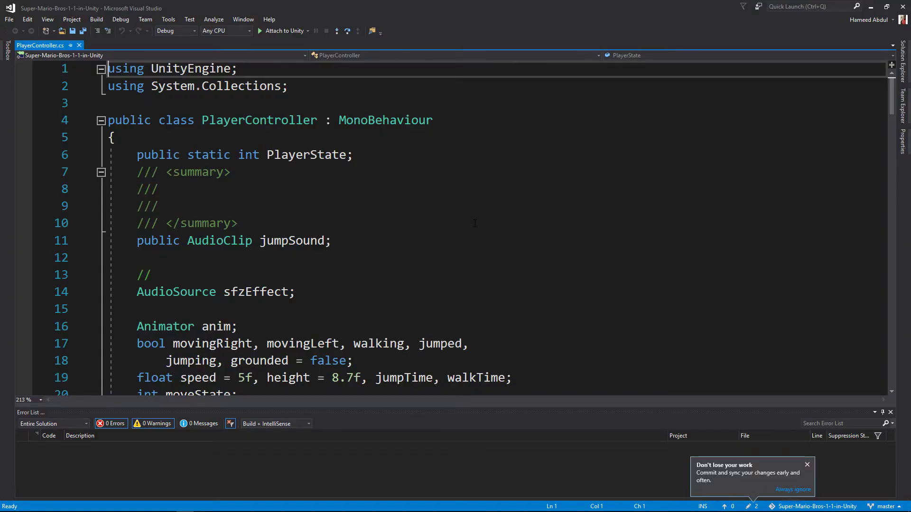
scroll(313, 228, down, 4)
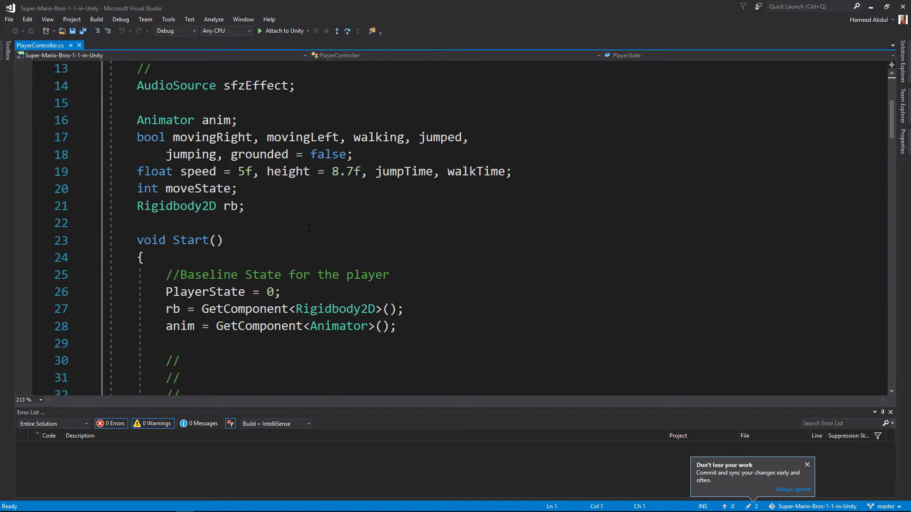
- Remove the empty summary comment lines above the jumpSound declaration
click(308, 229)
scroll(308, 229, up, 4)
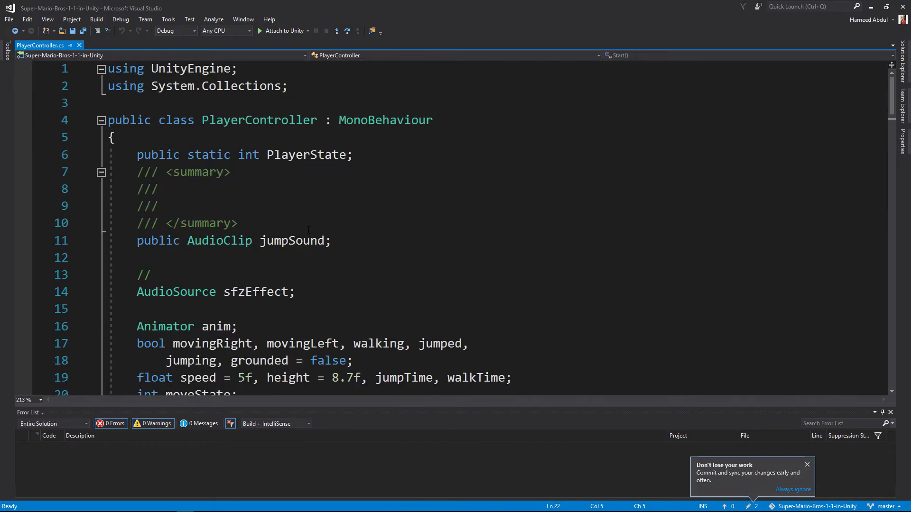
click(292, 178)
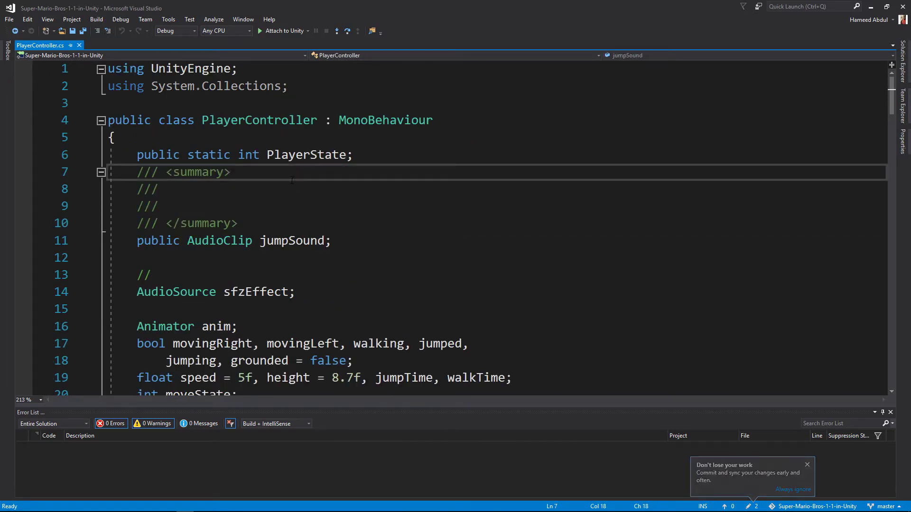
key(ctrl+x)
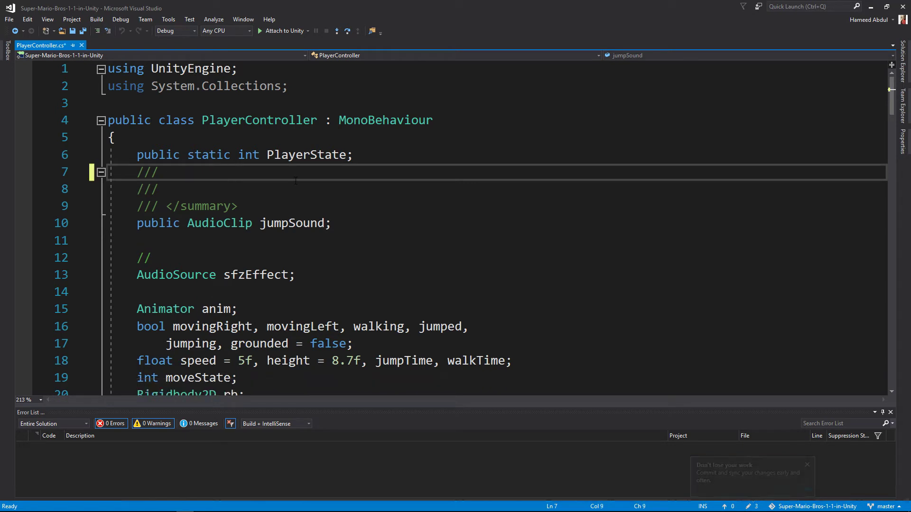
key(ctrl+x)
key(ctrl+x)
key(ctrl+x)
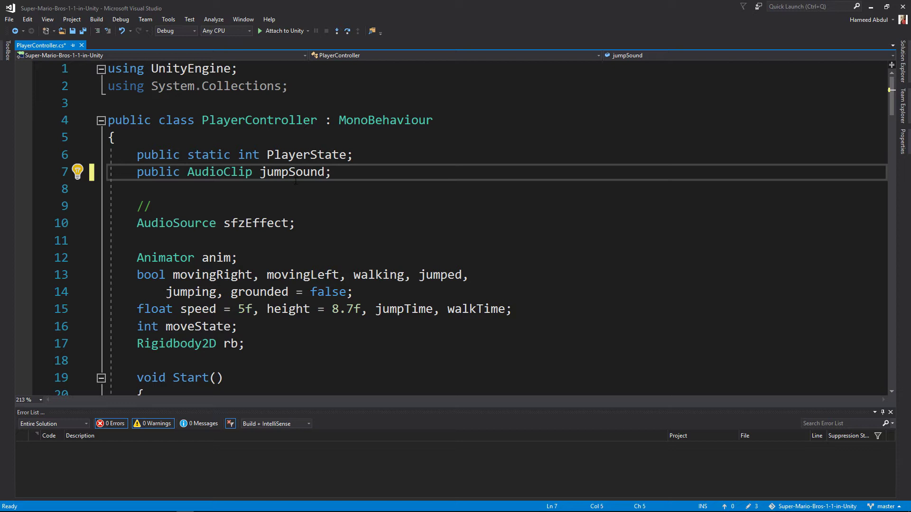
key(Return)
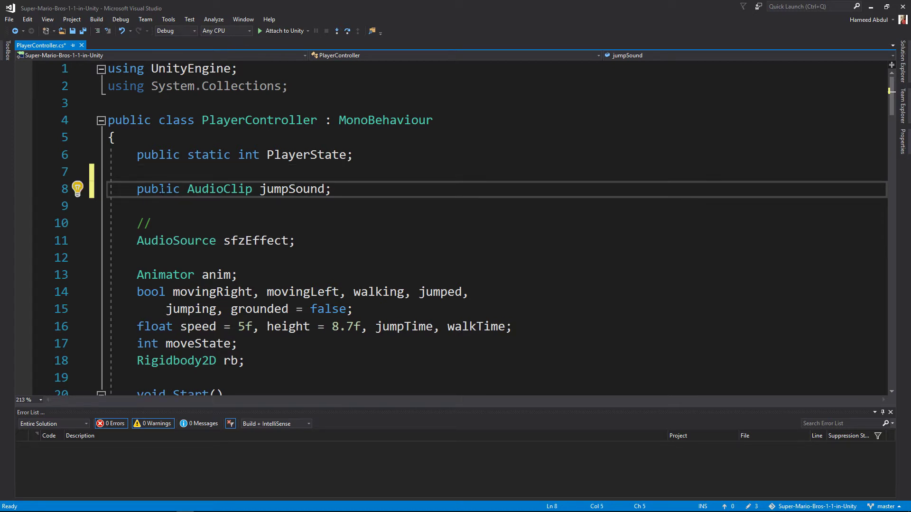
- Replace public with [SerializeField] on the jumpSound AudioClip field on line 8
double_click(161, 190)
key(BackSpace)
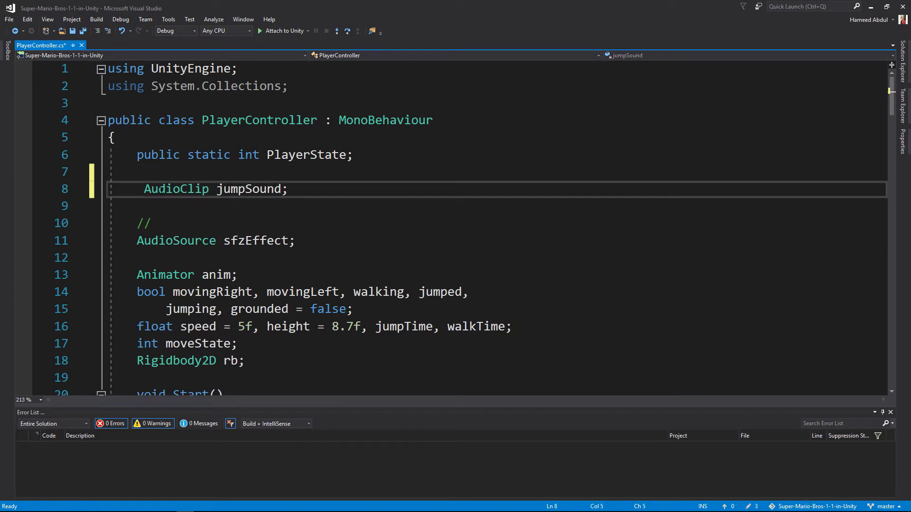
text(A)
key(BackSpace)
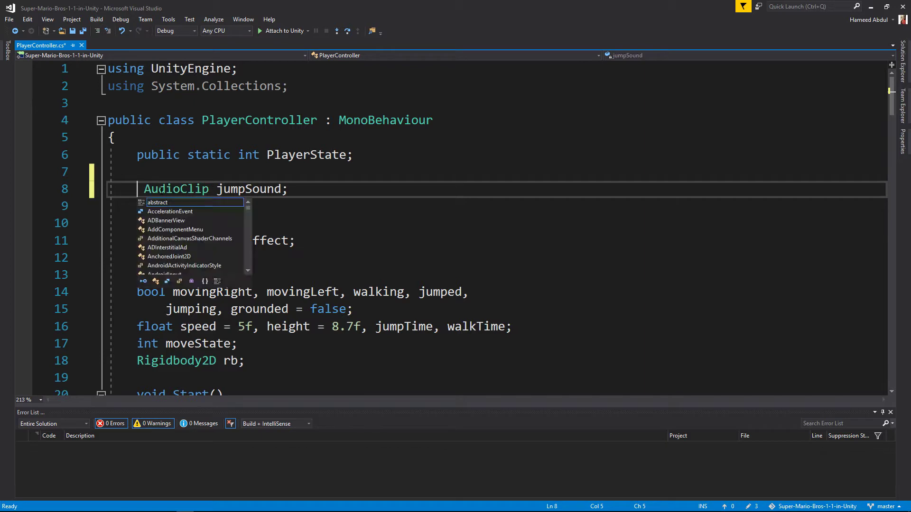
text([])
key(Left)
text(Se)
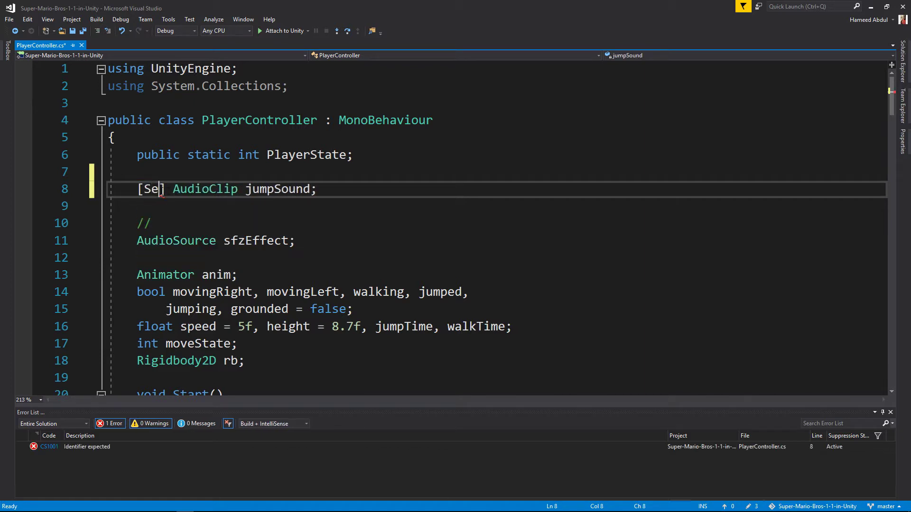
text(r)
key(Tab)
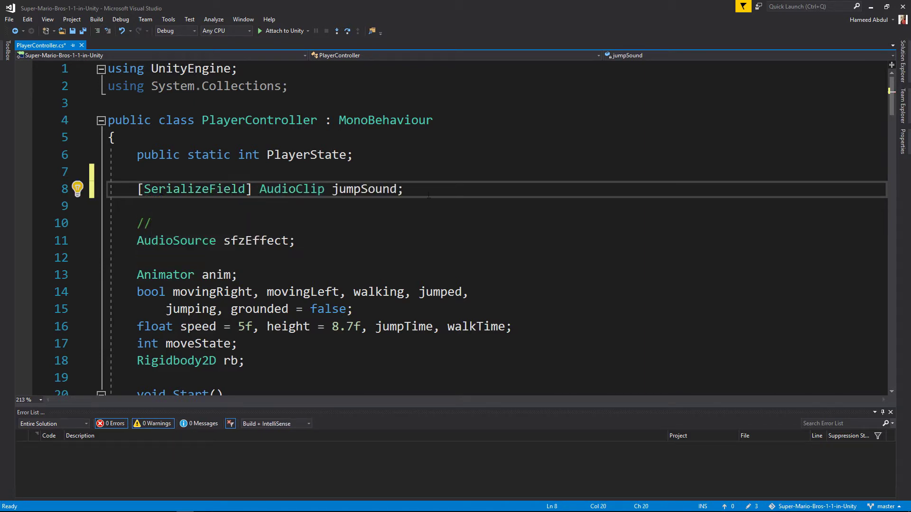
click(428, 192)
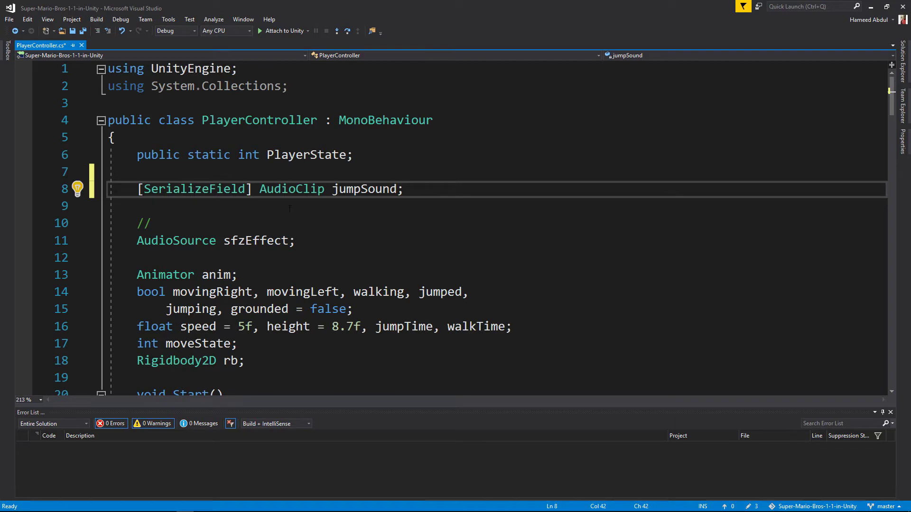
- Delete the empty '//' comment line below the jumpSound field
click(234, 216)
key(ctrl+x)
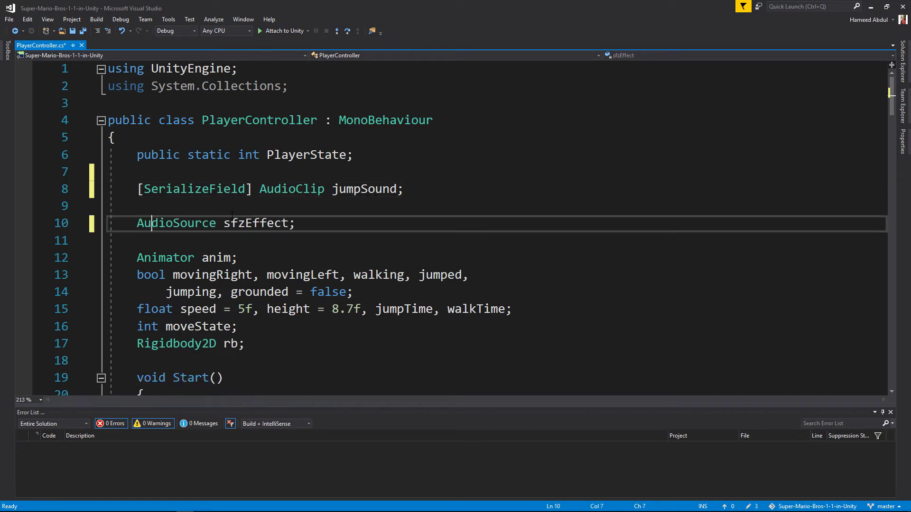
click(247, 207)
- Prefix the sfzEffect AudioSource declaration with [SerializeField] followed by a space
key(Down)
key(Down)
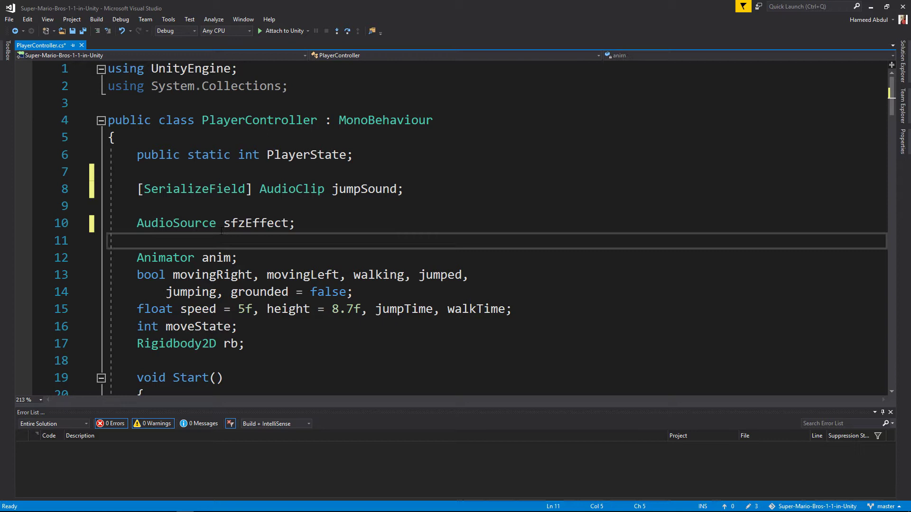
key(Up)
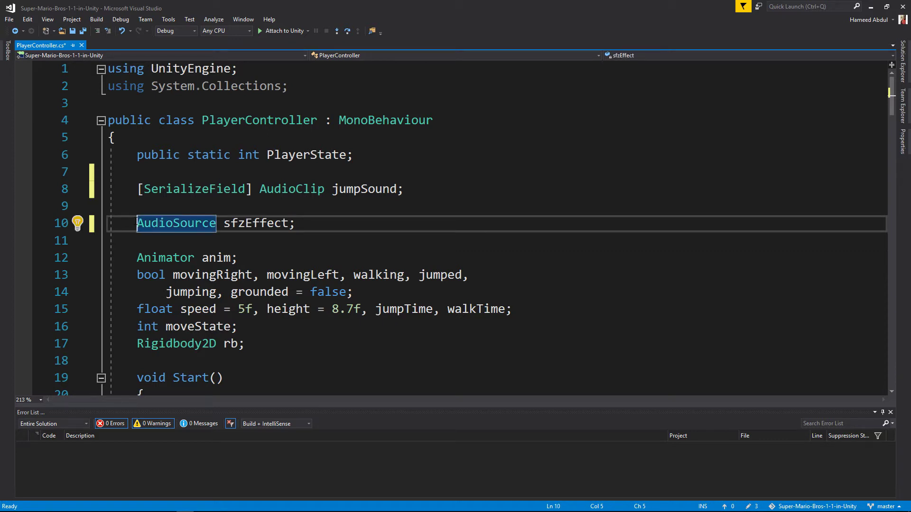
text([)
text(])
key(Left)
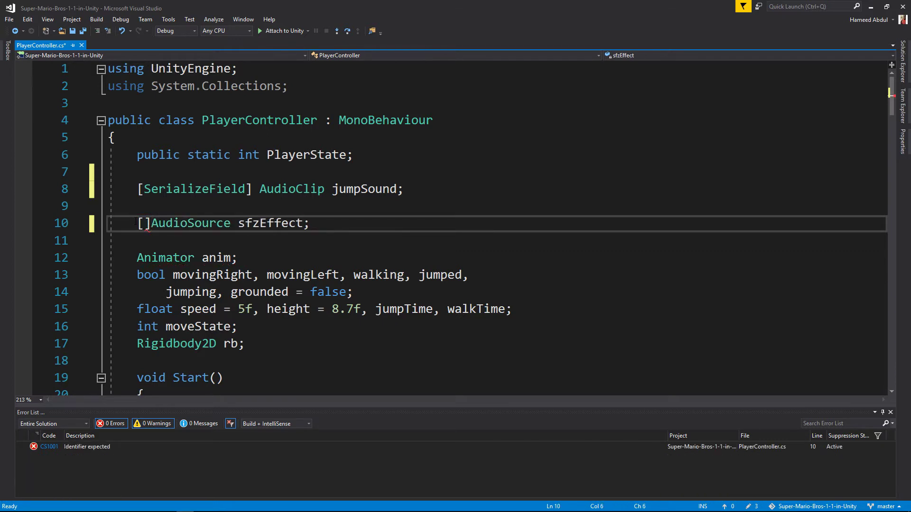
text(Ser)
key(Tab)
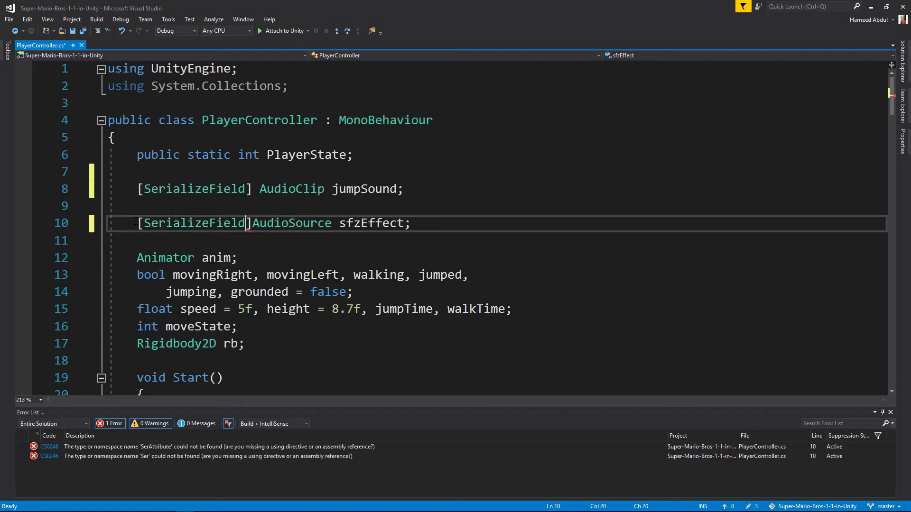
key(Right)
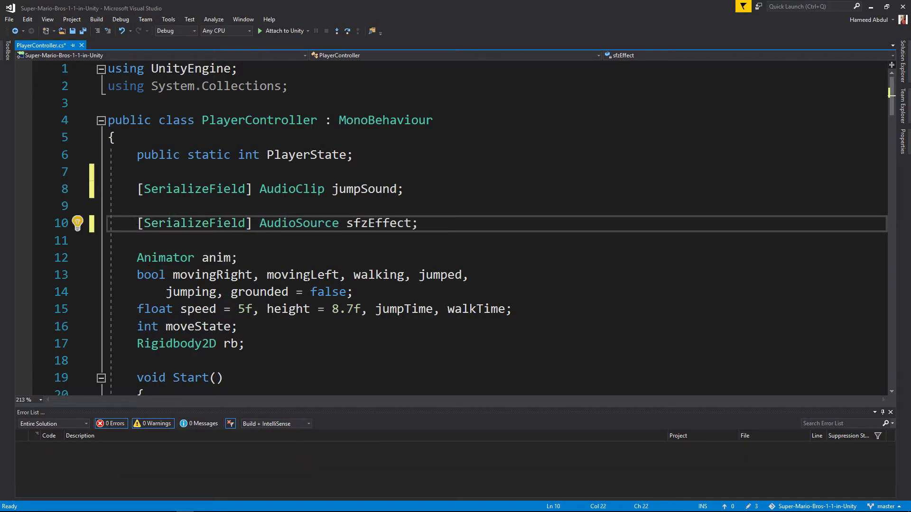
scroll(455, 228, down, 1)
key(Right)
key(Right)
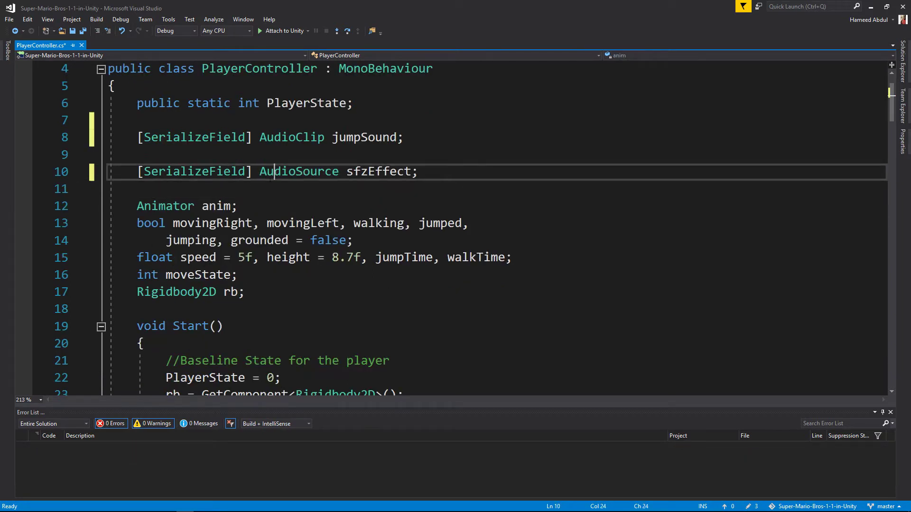
click(210, 206)
scroll(456, 228, down, 2)
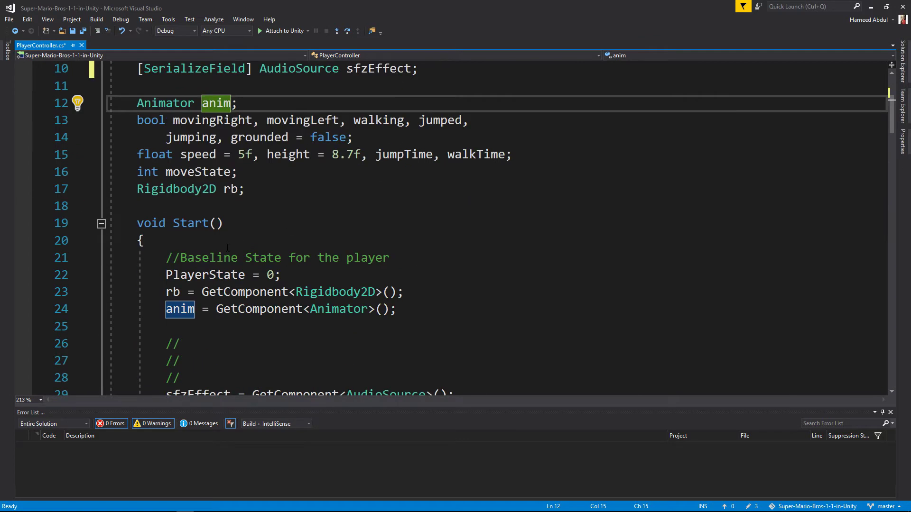
scroll(227, 246, down, 3)
- Delete the empty '//' comment lines inside Start()
click(227, 191)
key(ctrl+x)
key(ctrl+x)
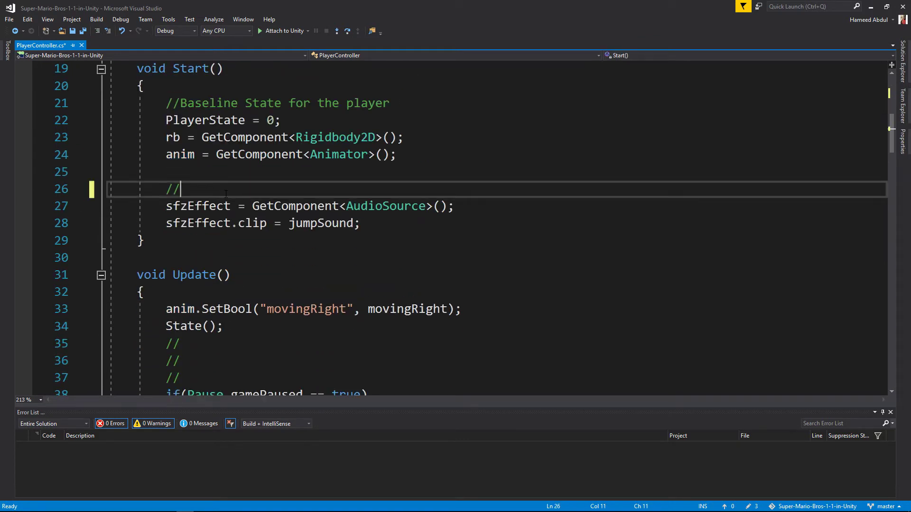
key(ctrl+x)
key(Up)
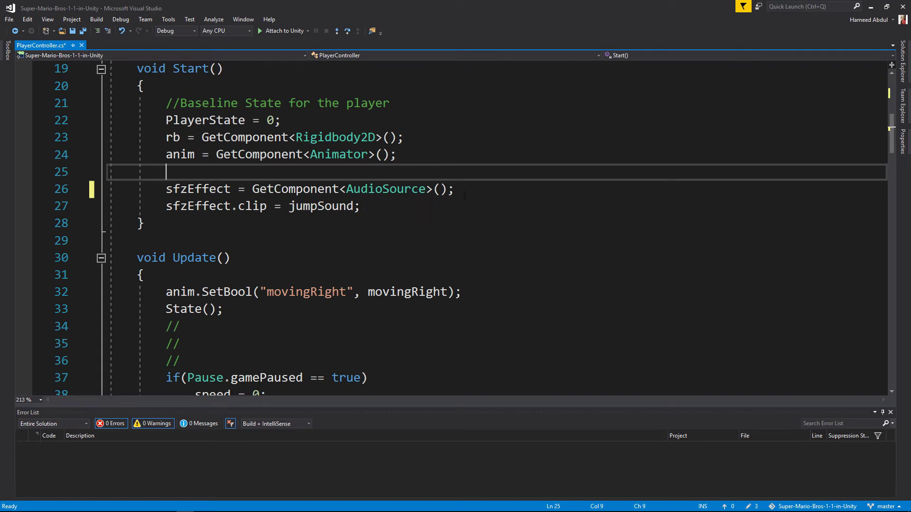
- Remove the sfzEffect.clip = jumpSound; line from Start and save PlayerController
click(457, 208)
scroll(459, 221, up, 1)
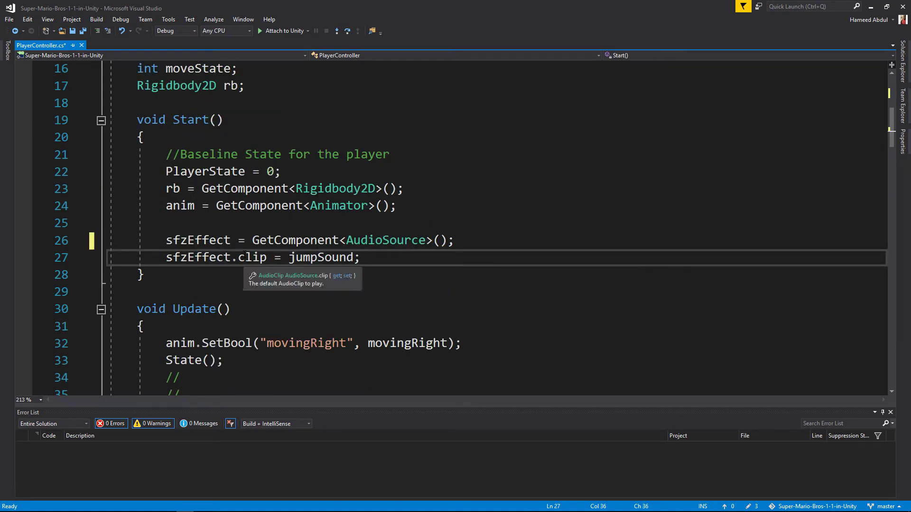
key(ctrl+x)
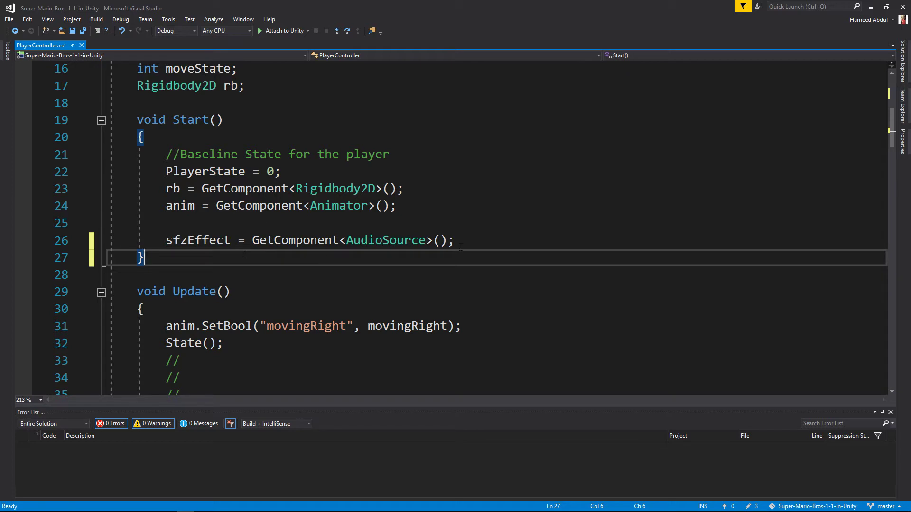
click(459, 243)
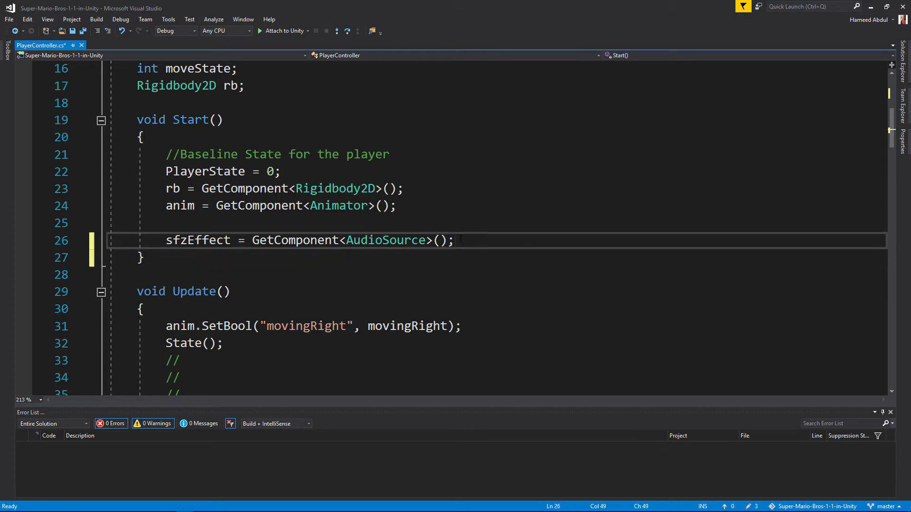
key(ctrl+v)
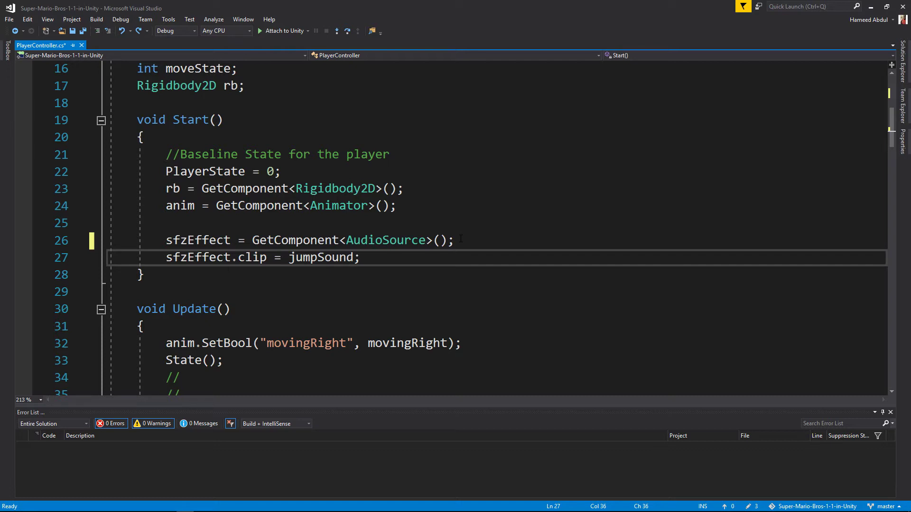
key(ctrl+x)
key(Up)
key(Up)
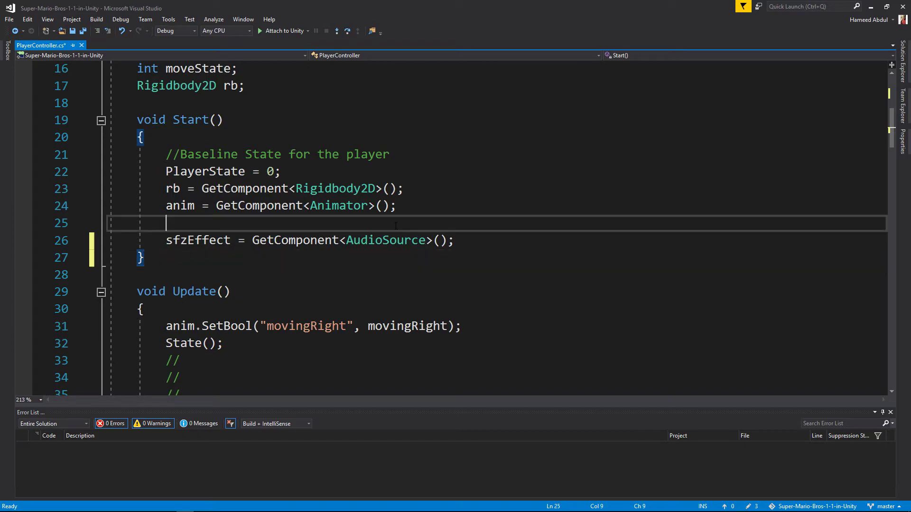
scroll(381, 229, down, 2)
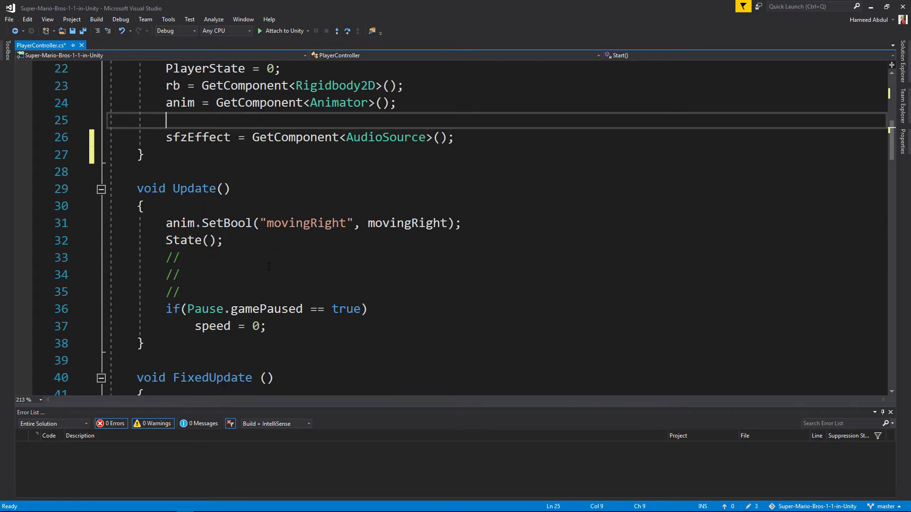
key(ctrl+s)
- Back in Unity, collapse the Player's Animator, Box Collider 2D and Sprite Renderer components
key(super)
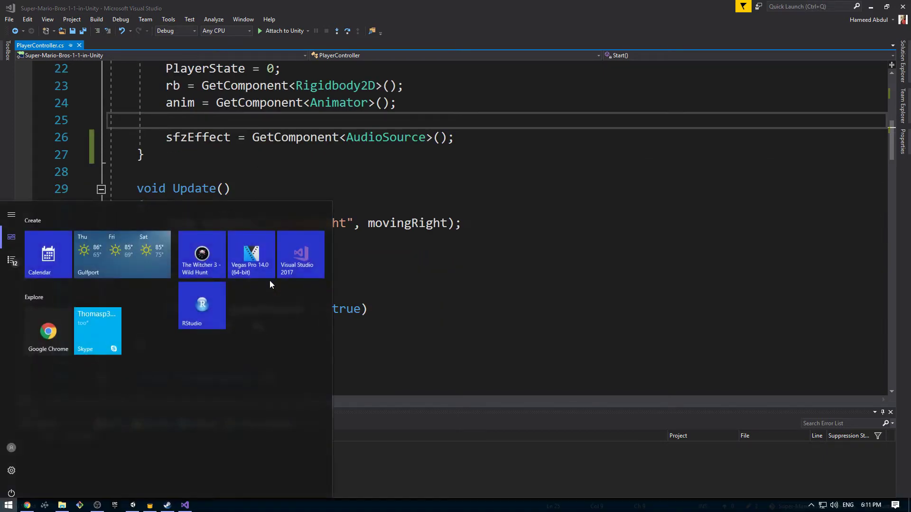
key(super+Tab)
key(Escape)
key(alt+Tab)
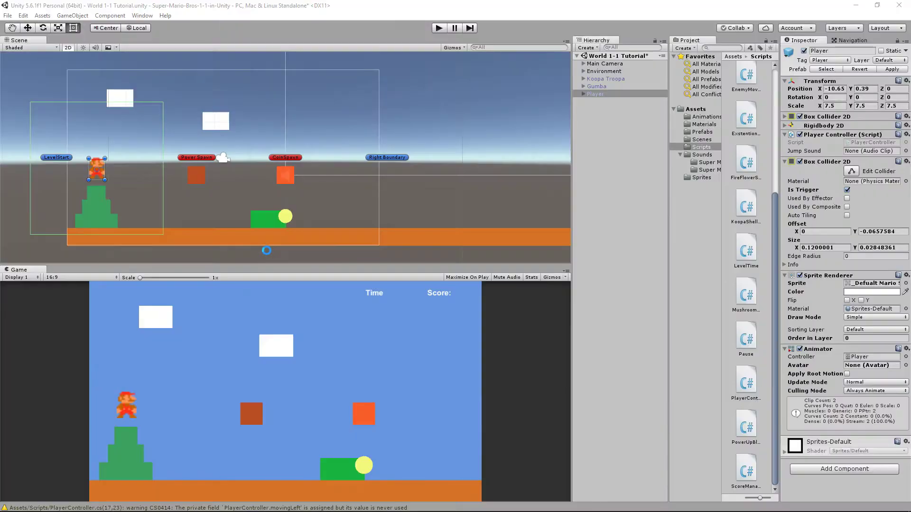
click(785, 349)
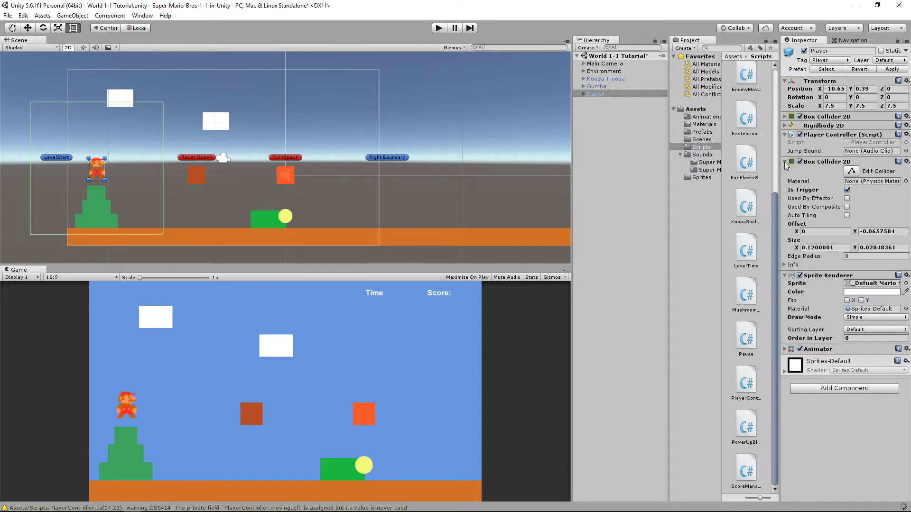
click(784, 189)
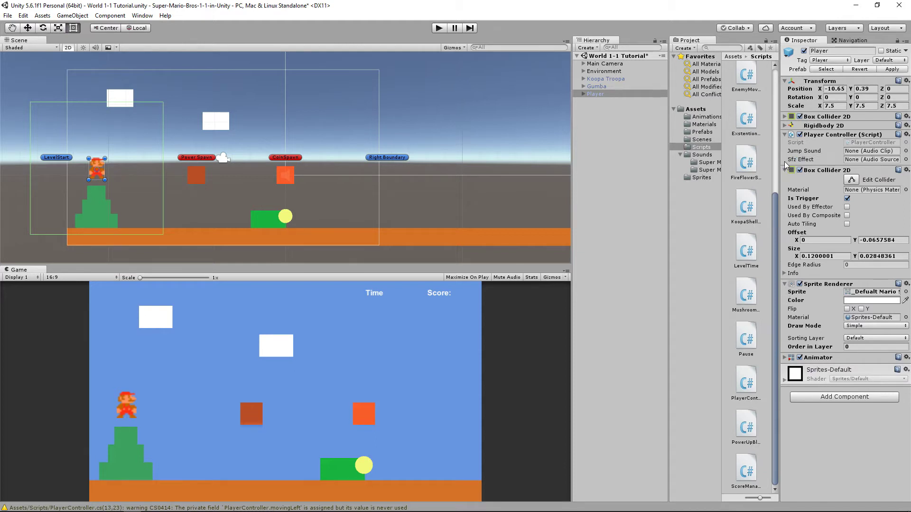
click(785, 171)
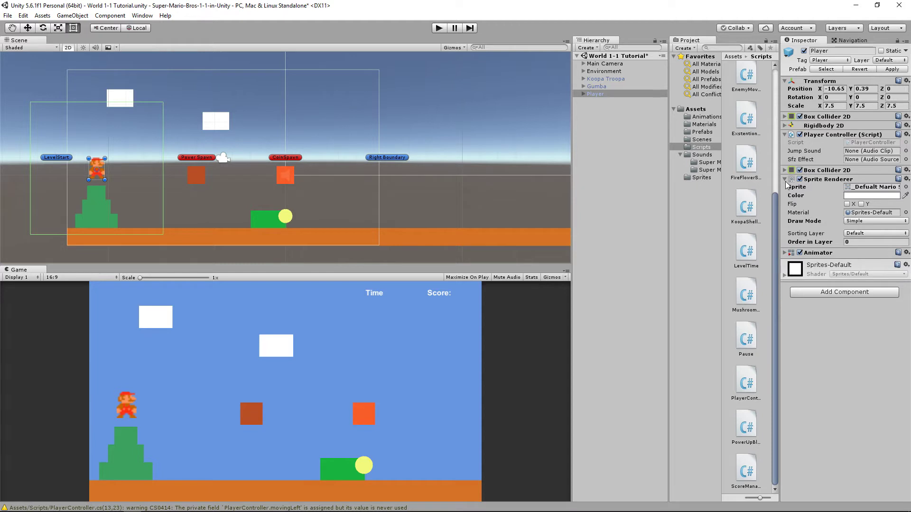
click(785, 179)
- Add an Audio Listener component to the Player, then remove it
click(812, 228)
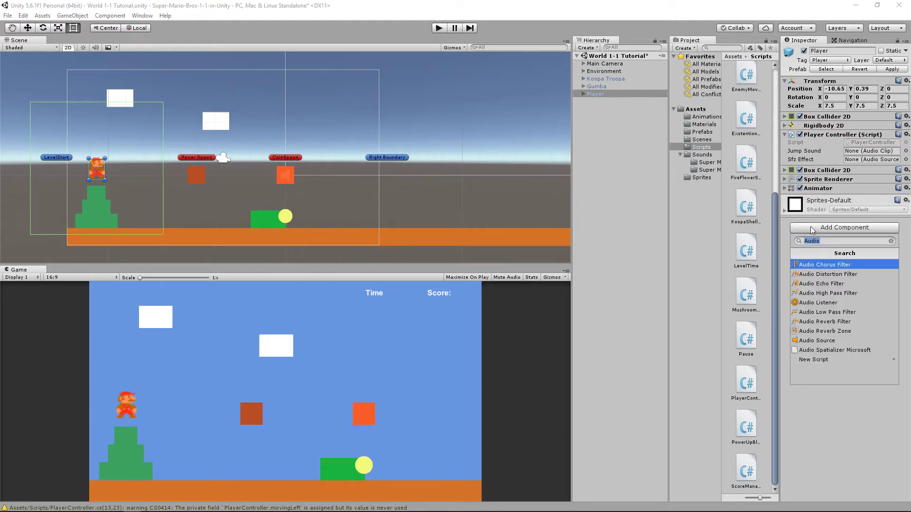
click(822, 303)
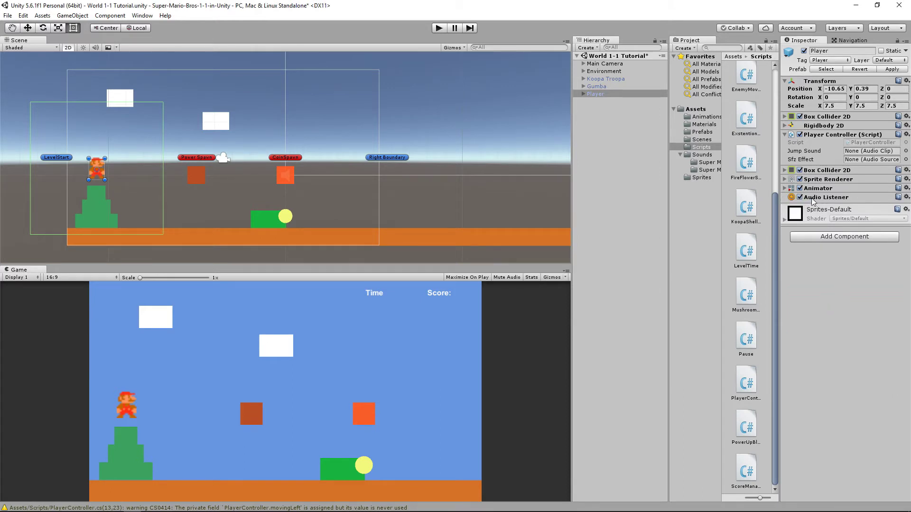
click(906, 197)
click(863, 220)
- Add an Audio Source to the Player, toggle Play On Awake, and set priority 67
click(834, 228)
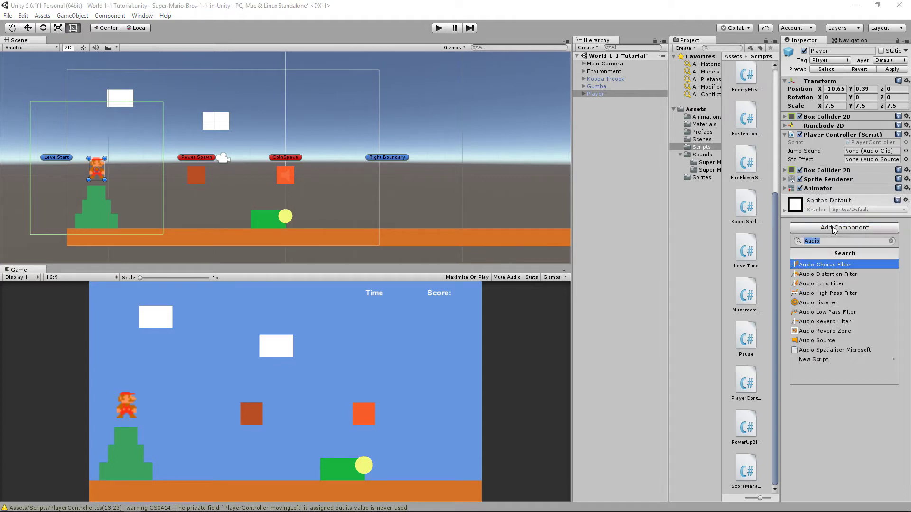
text(A)
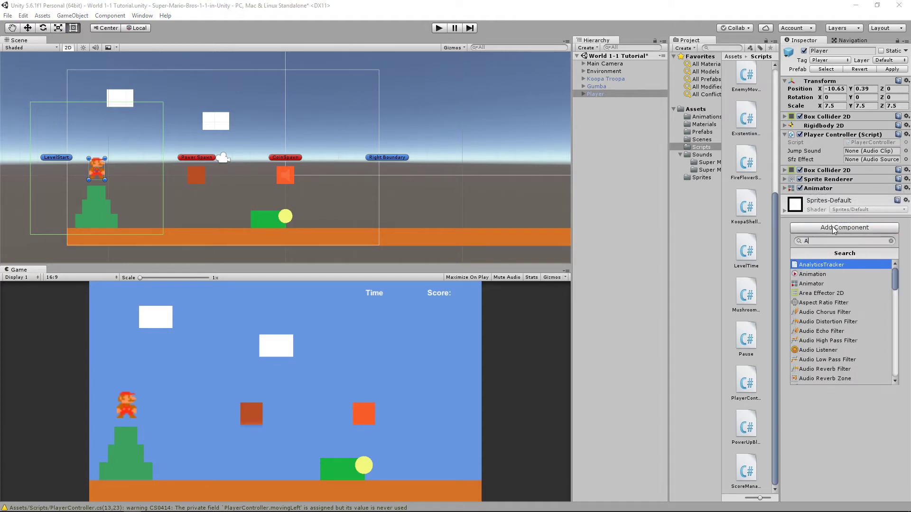
text(ud)
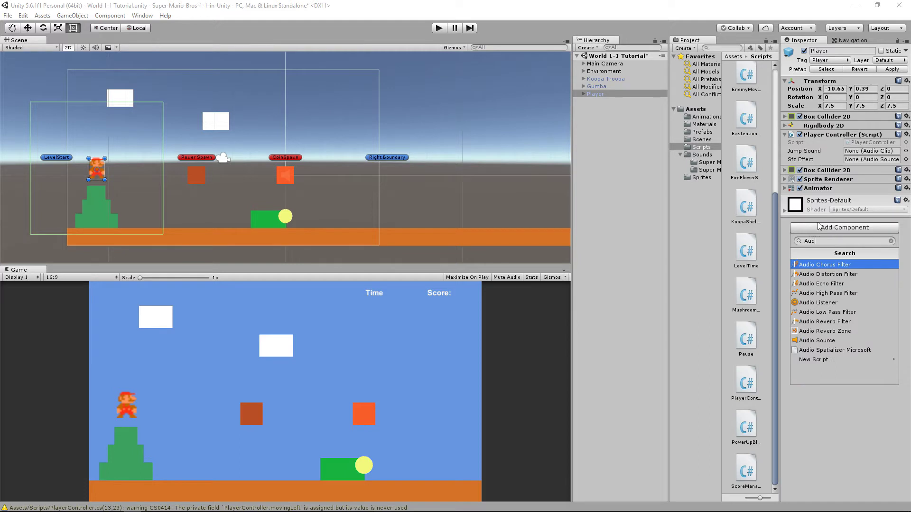
click(845, 341)
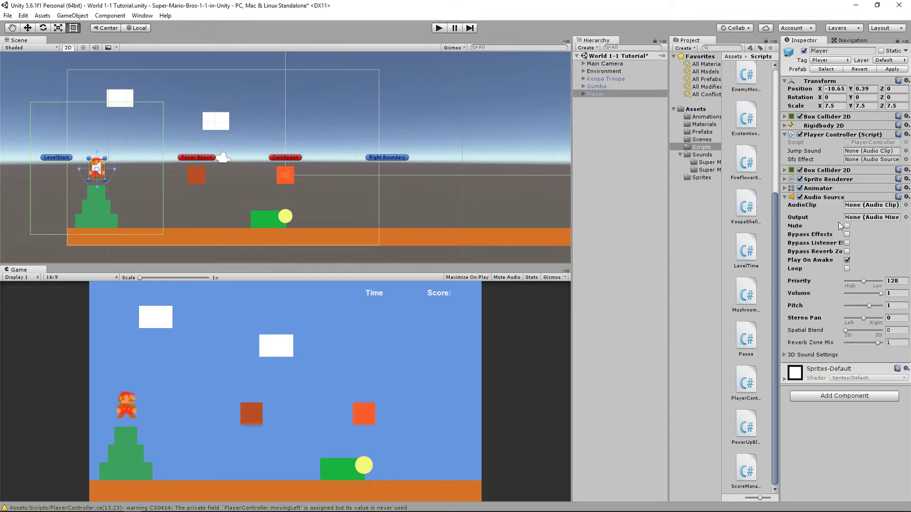
click(849, 258)
click(865, 282)
drag(865, 282, 854, 284)
drag(850, 282, 855, 282)
- Set the _Sound Manager Audio Source to priority 248 and volume 0.7, then reselect Player
click(583, 71)
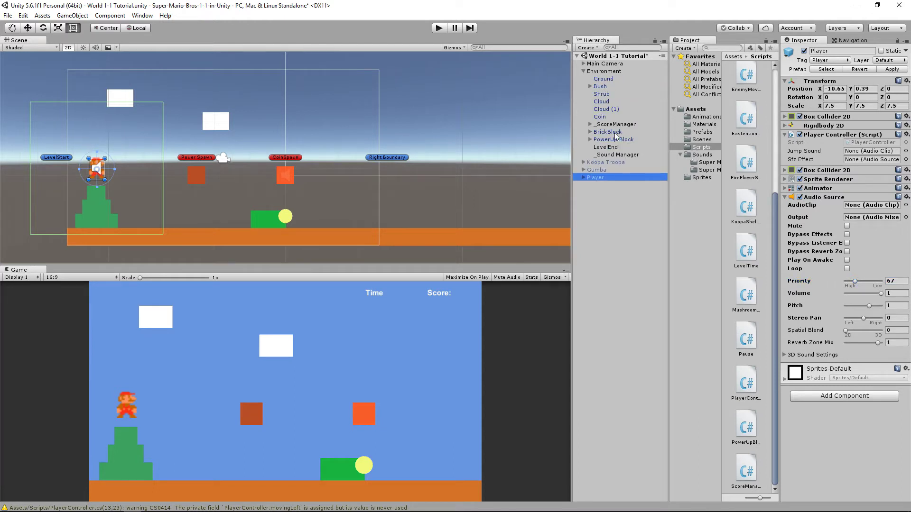
click(616, 155)
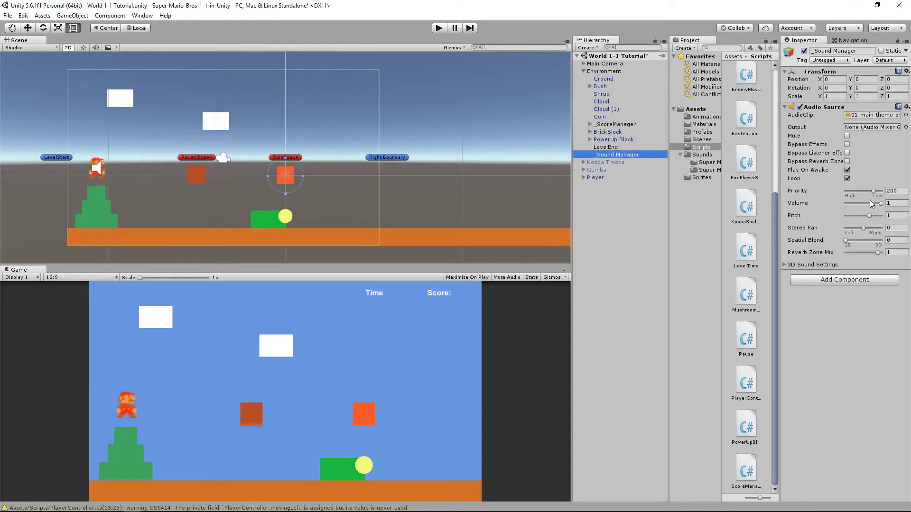
click(873, 191)
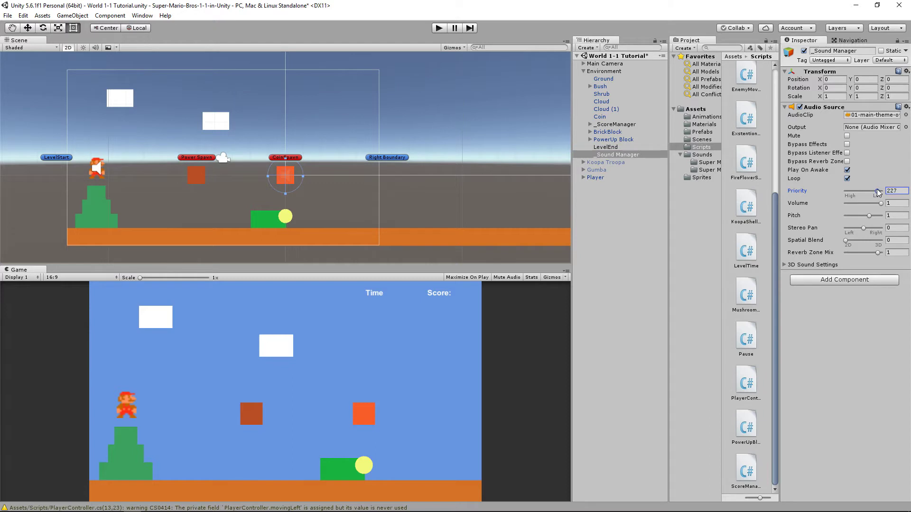
drag(874, 190, 886, 206)
click(894, 202)
text(.)
key(BackSpace)
key(BackSpace)
text(0)
text(7)
click(586, 74)
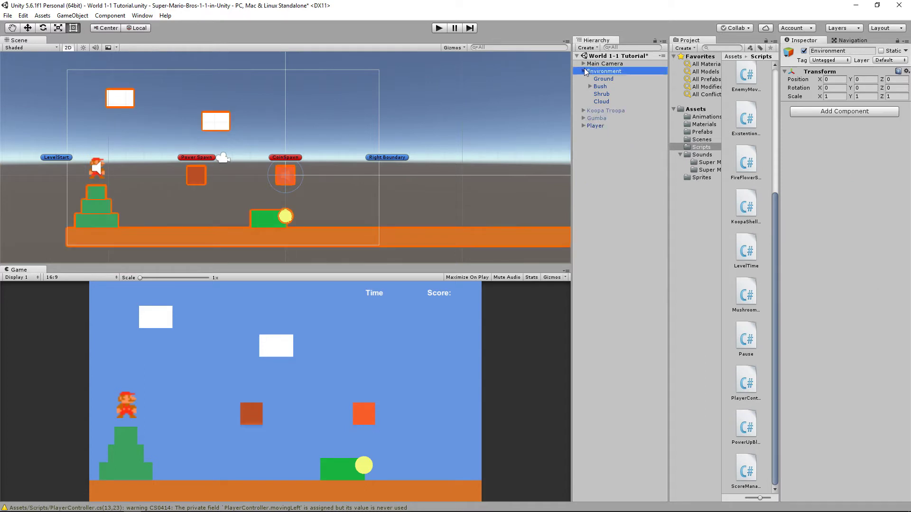
click(601, 95)
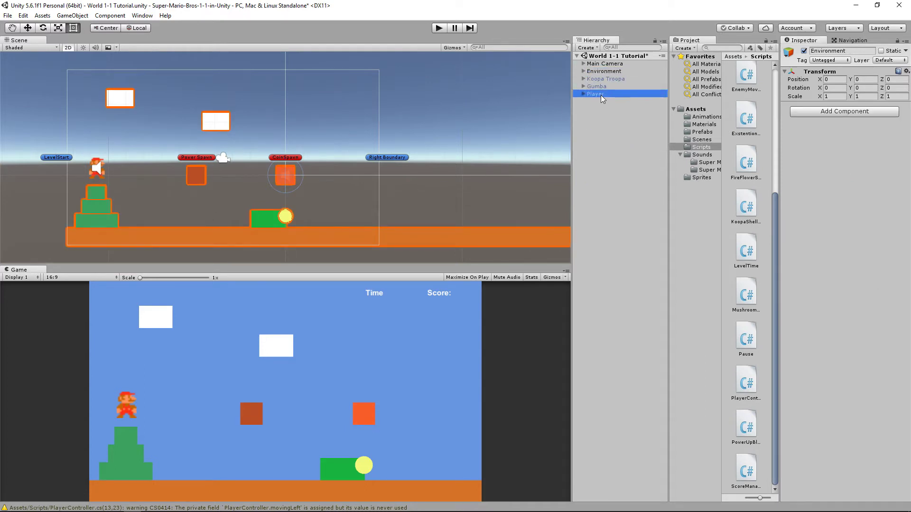
- Delete the [SerializeField] attribute from the sfzEffect AudioSource declaration in Visual Studio
key(alt+Tab)
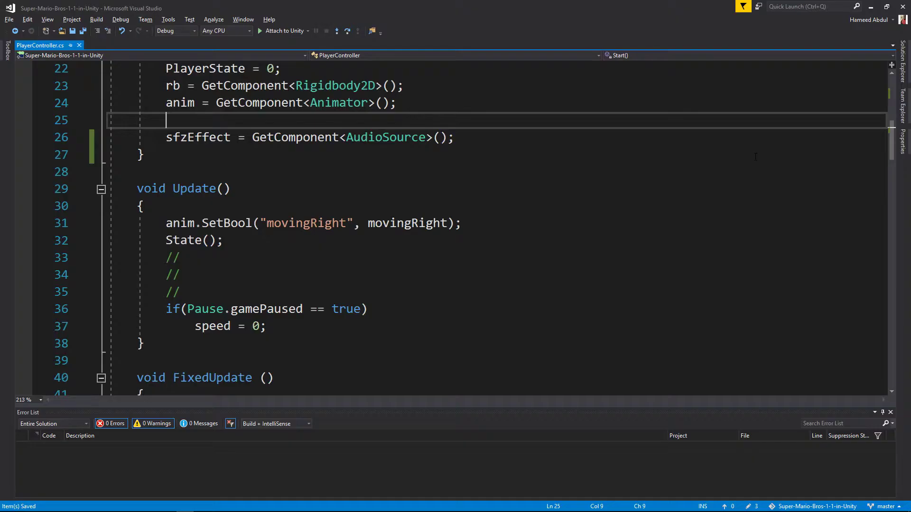
scroll(368, 178, up, 4)
scroll(368, 178, down, 4)
scroll(235, 143, down, 1)
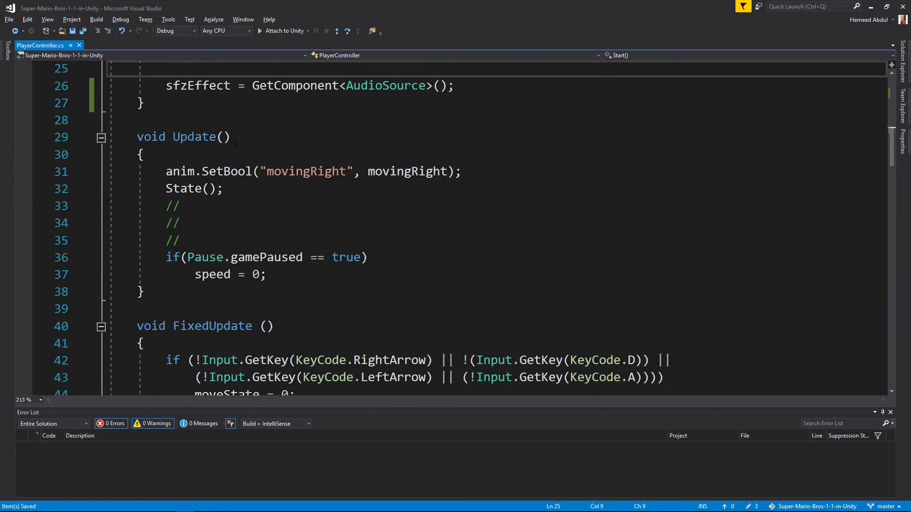
scroll(234, 249, up, 5)
click(202, 343)
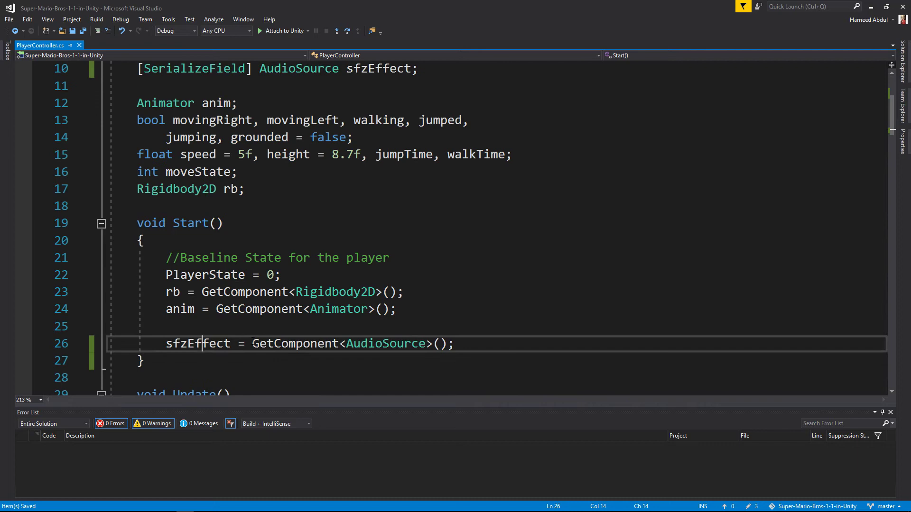
scroll(286, 284, down, 3)
click(159, 188)
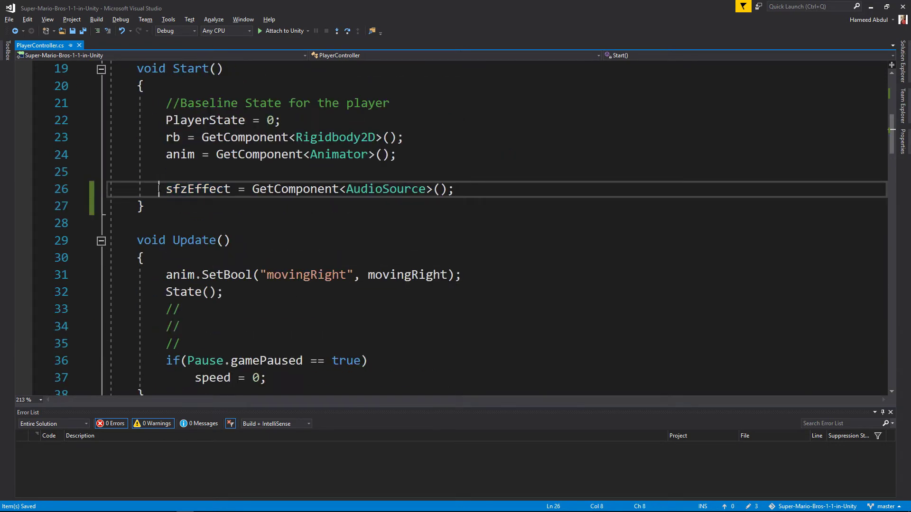
scroll(235, 203, up, 6)
click(259, 223)
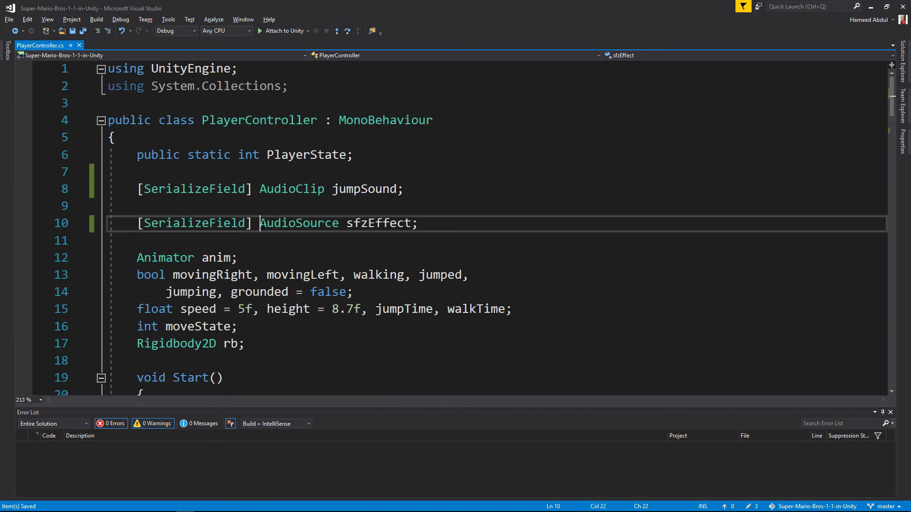
key(BackSpace)
key(BackSpace)
key(ctrl+BackSpace)
key(ctrl+BackSpace)
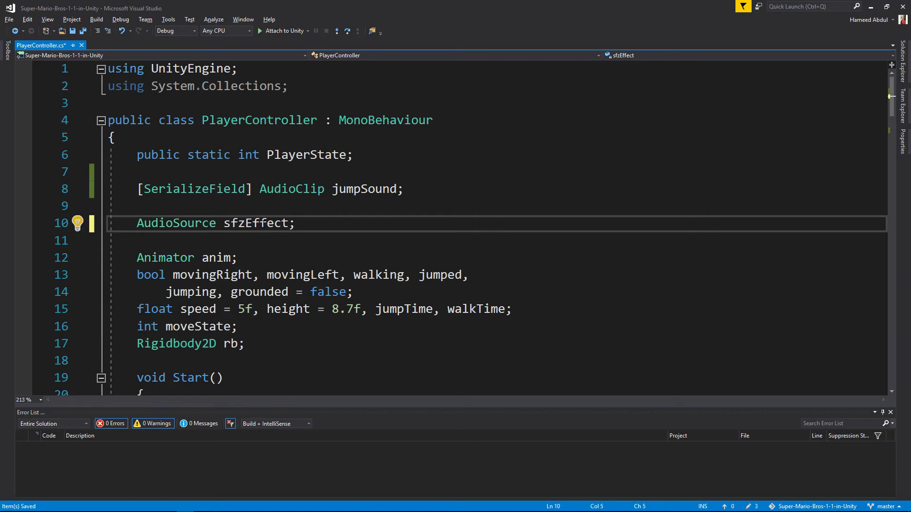
scroll(253, 225, down, 8)
scroll(455, 214, up, 2)
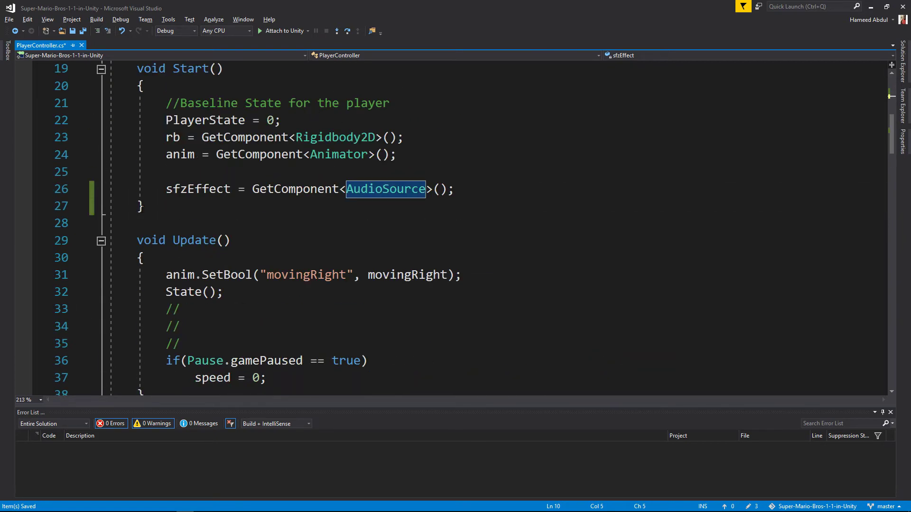
click(160, 189)
click(183, 170)
scroll(183, 170, down, 4)
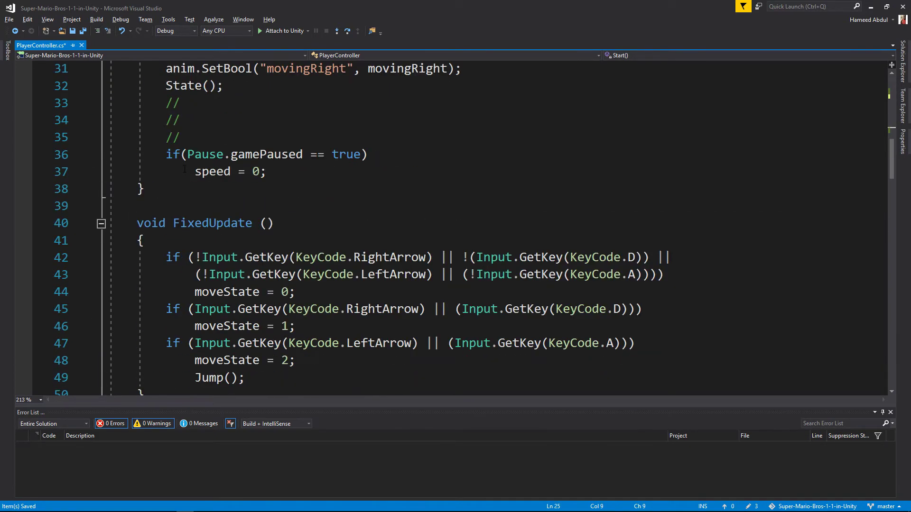
scroll(184, 170, down, 7)
scroll(183, 169, down, 6)
scroll(184, 169, down, 6)
scroll(184, 169, down, 7)
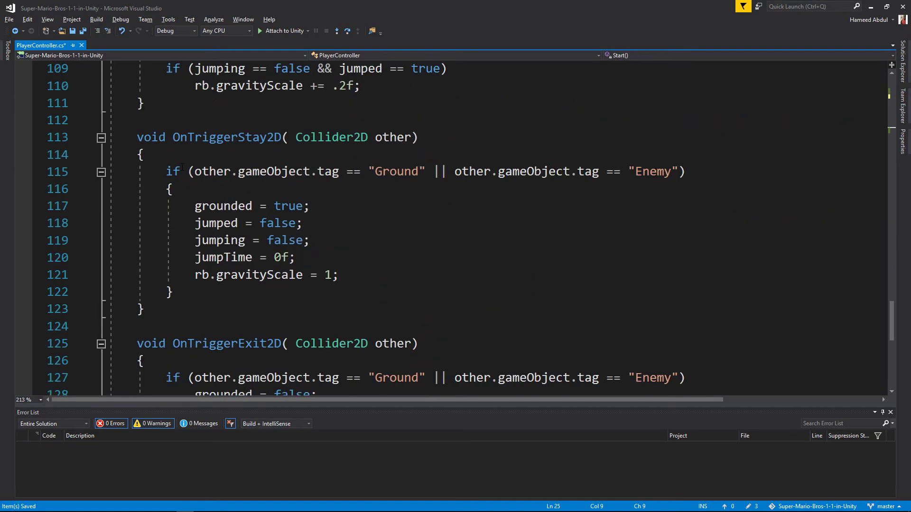
scroll(184, 169, up, 4)
scroll(184, 169, up, 3)
scroll(184, 168, up, 1)
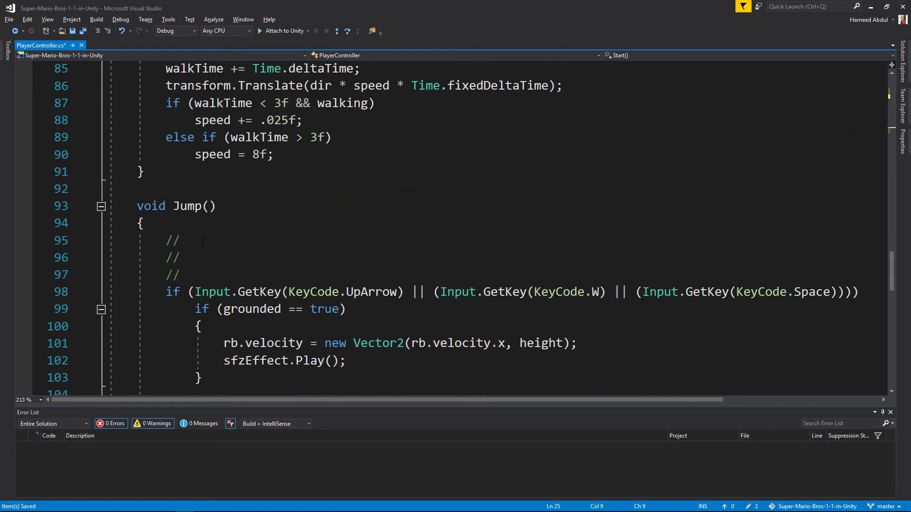
key(Home)
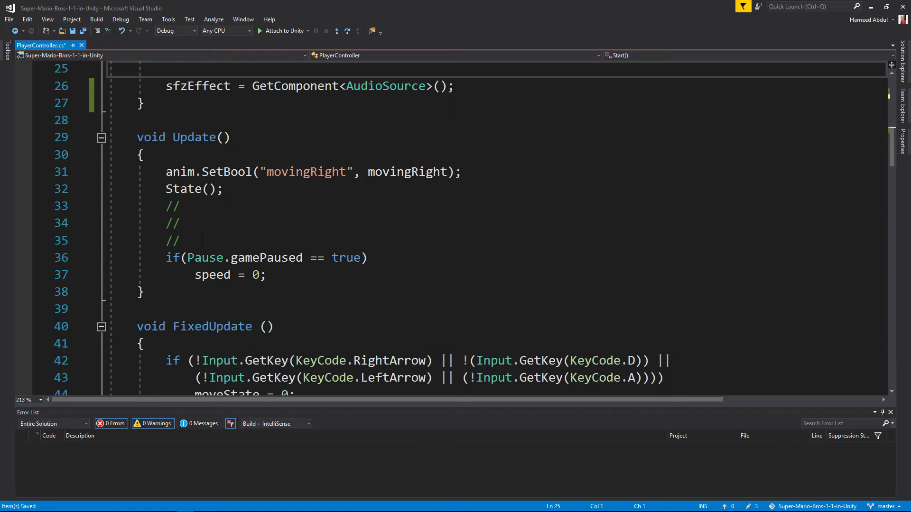
scroll(202, 241, down, 7)
scroll(202, 240, down, 7)
scroll(203, 240, down, 9)
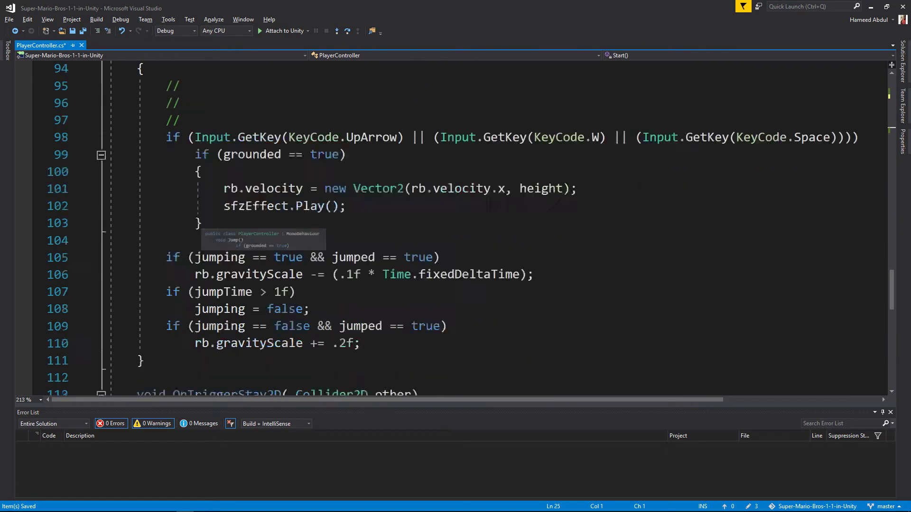
scroll(202, 257, down, 7)
scroll(201, 258, up, 5)
scroll(200, 243, up, 3)
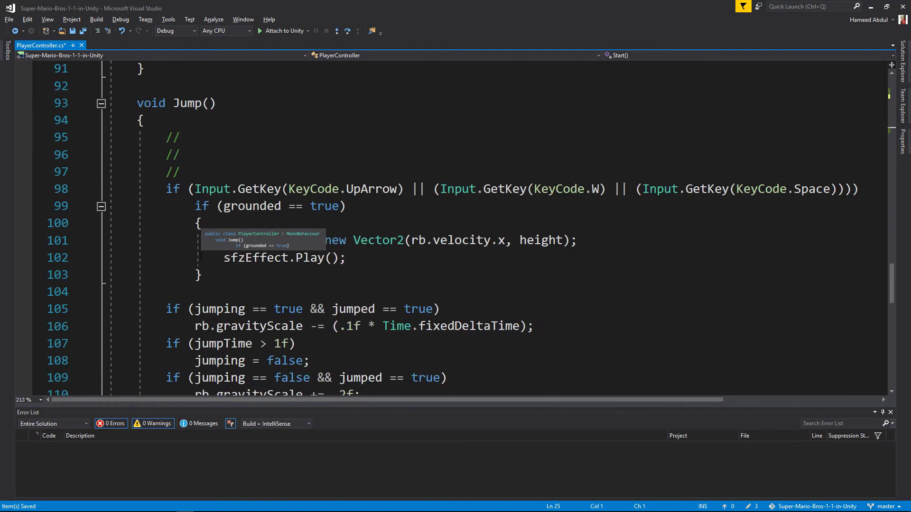
- Delete the placeholder comment lines in the Jump method
click(234, 143)
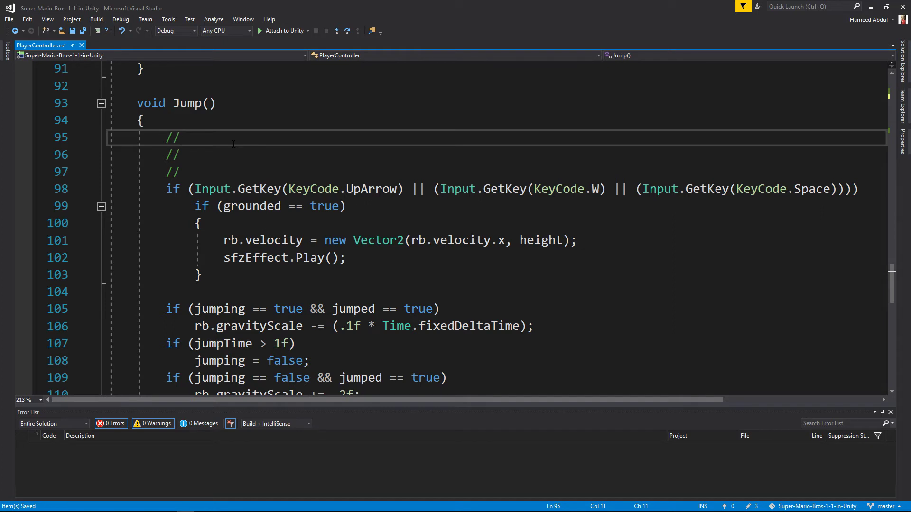
key(ctrl+x)
key(ctrl+x)
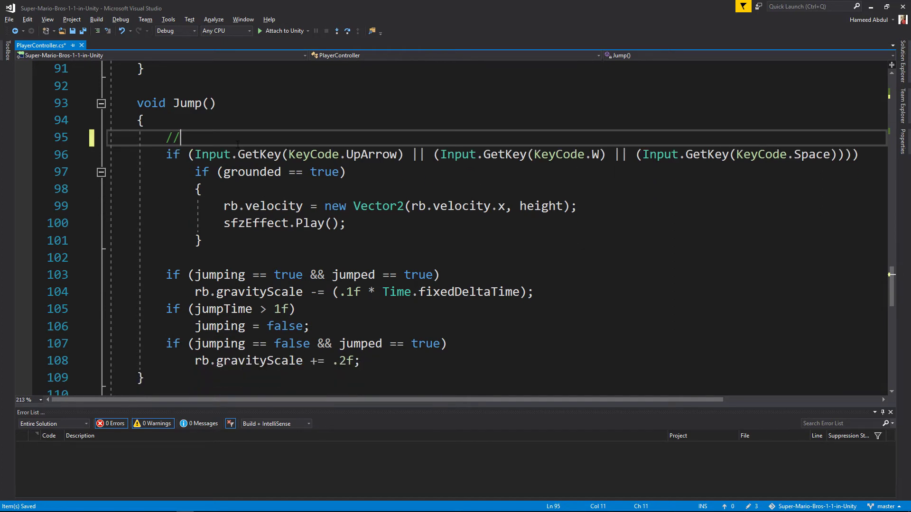
key(ctrl+x)
- Replace sfzEffect.Play() with sfzEffect.PlayOneShot(jumpSound) on line 99
click(446, 203)
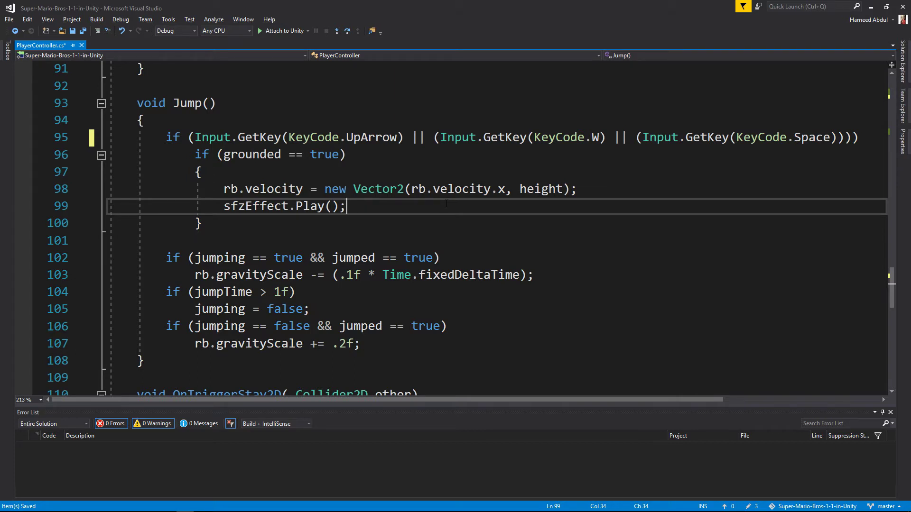
key(BackSpace)
key(BackSpace)
key(BackSpace)
key(BackSpace)
key(BackSpace)
key(BackSpace)
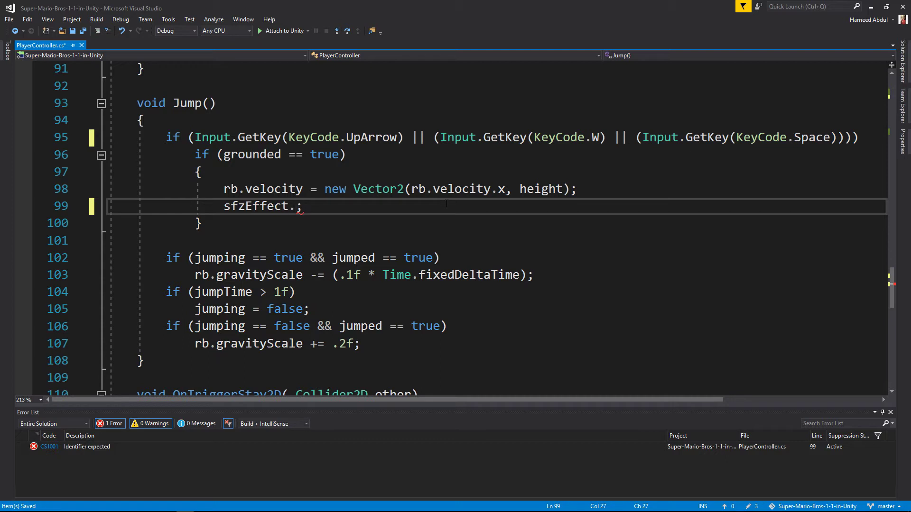
text(Play)
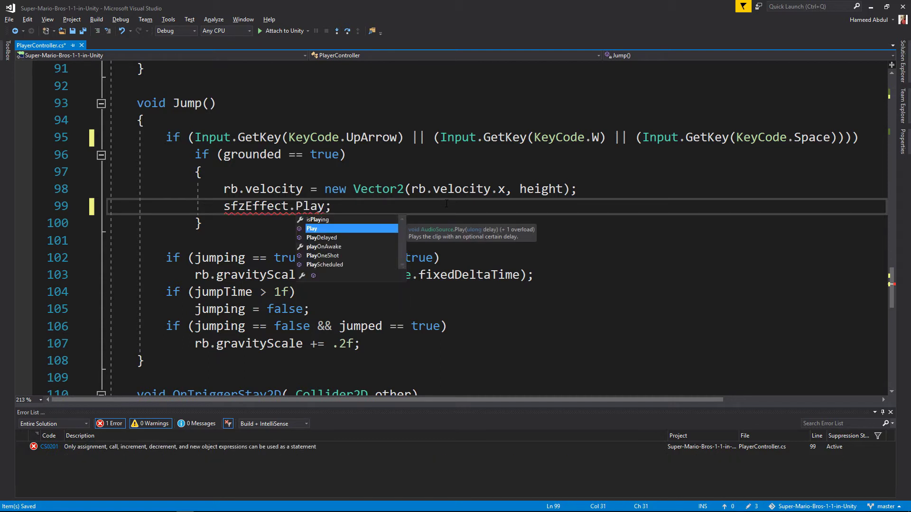
key(Down)
key(Down)
key(Down)
key(Tab)
text(()
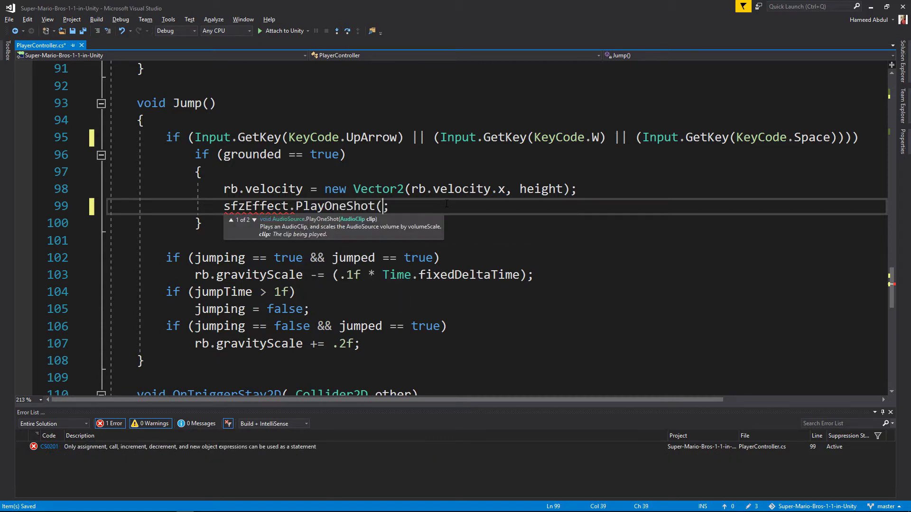
text())
key(Left)
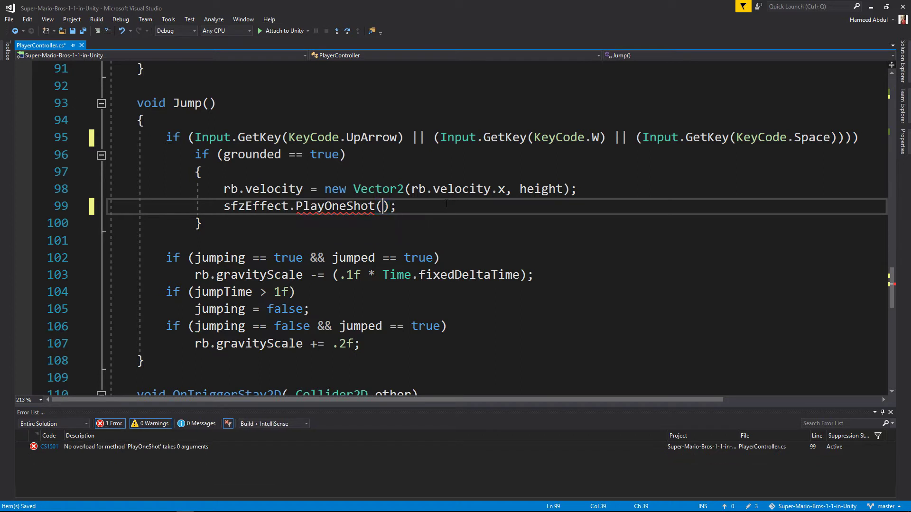
text(jum)
key(Tab)
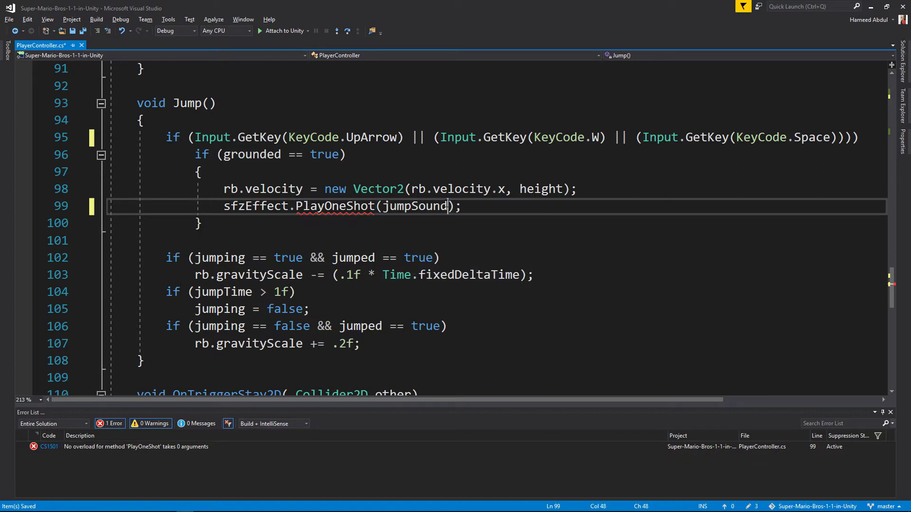
text(,)
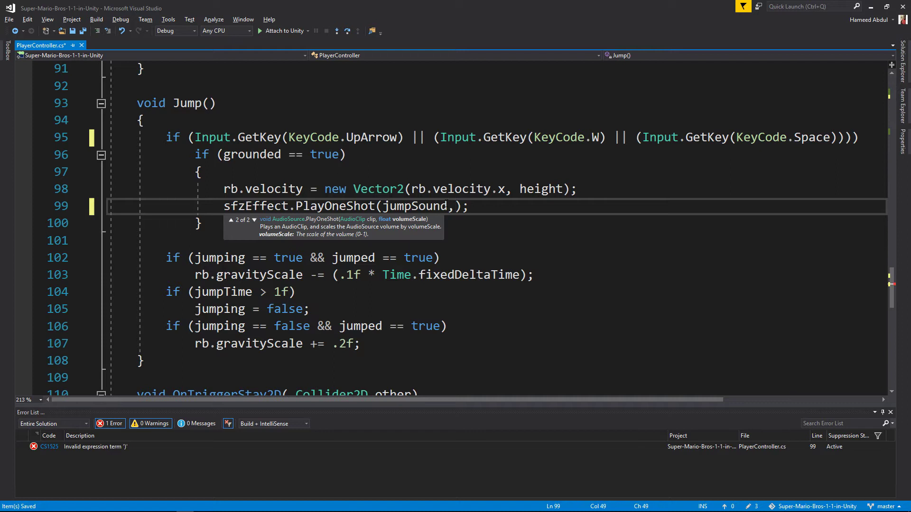
text(2)
- Drop the stray volume argument so the call is PlayOneShot(jumpSound), then return to Unity
key(BackSpace)
text(1)
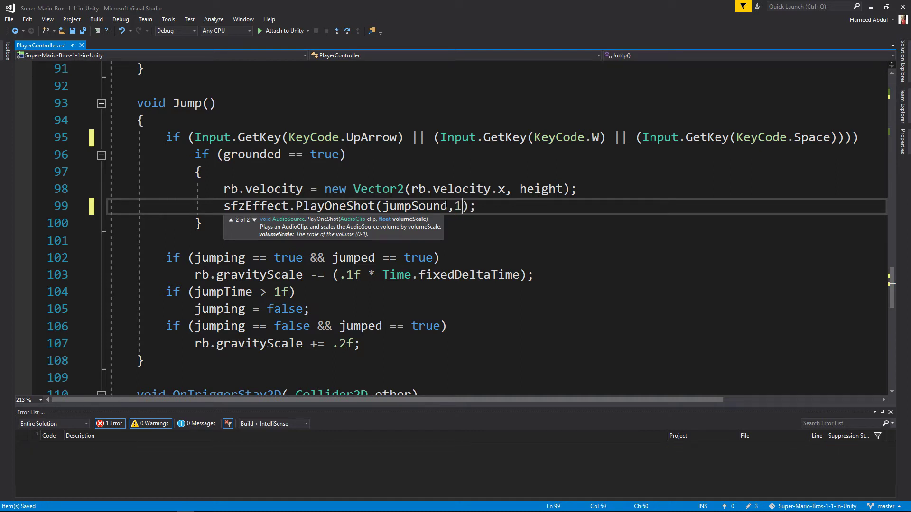
key(BackSpace)
key(BackSpace)
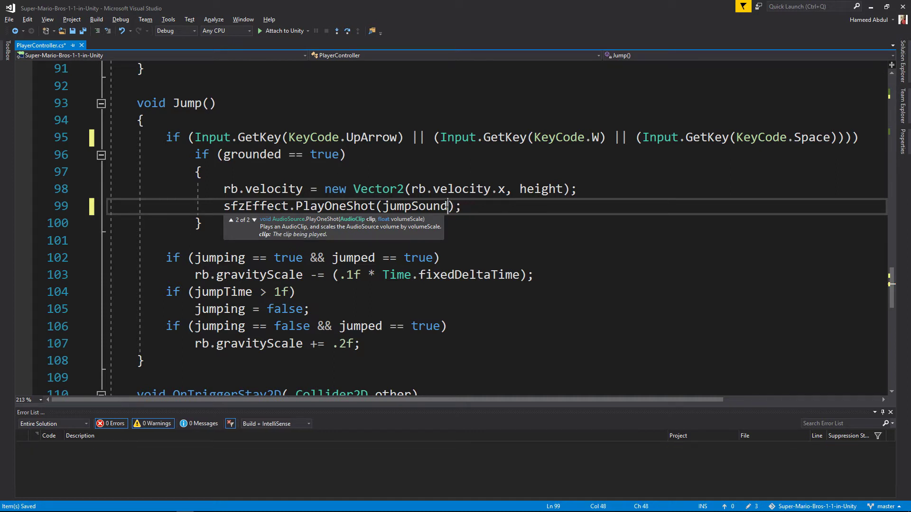
key(Right)
key(Right)
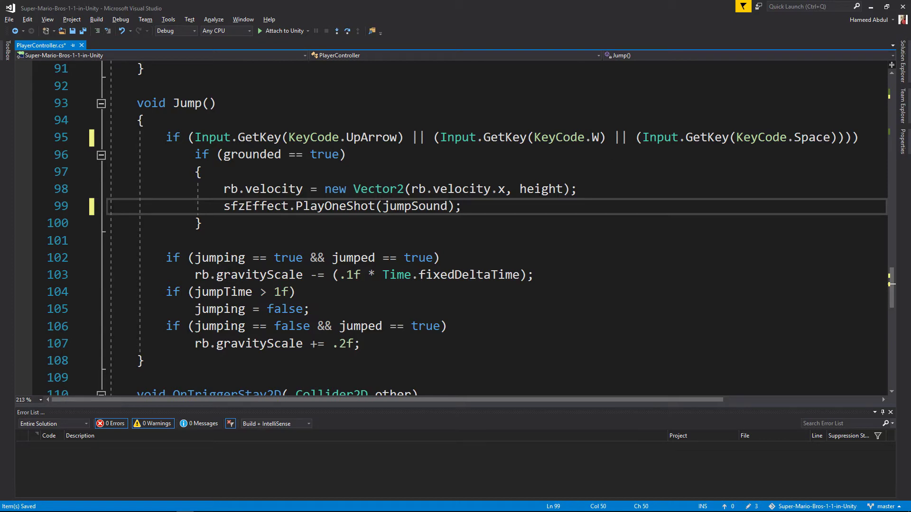
double_click(542, 189)
scroll(541, 189, down, 4)
scroll(541, 190, up, 4)
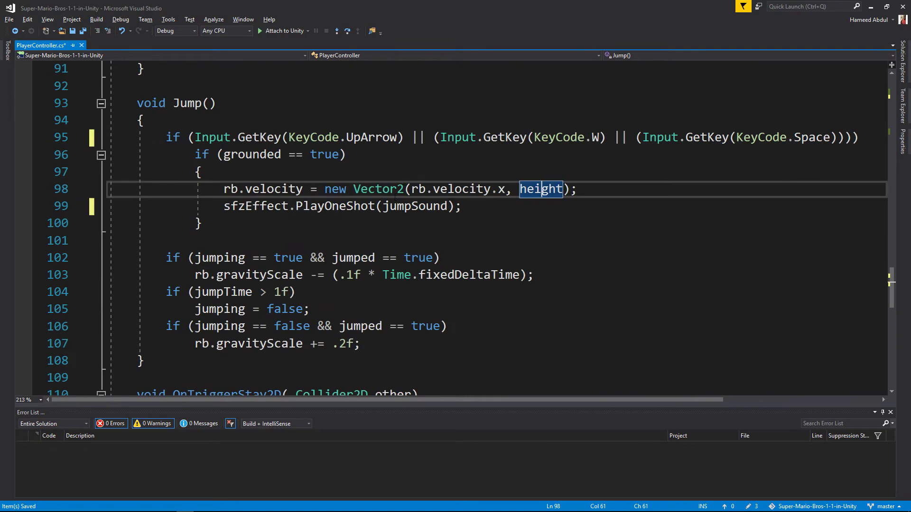
click(540, 213)
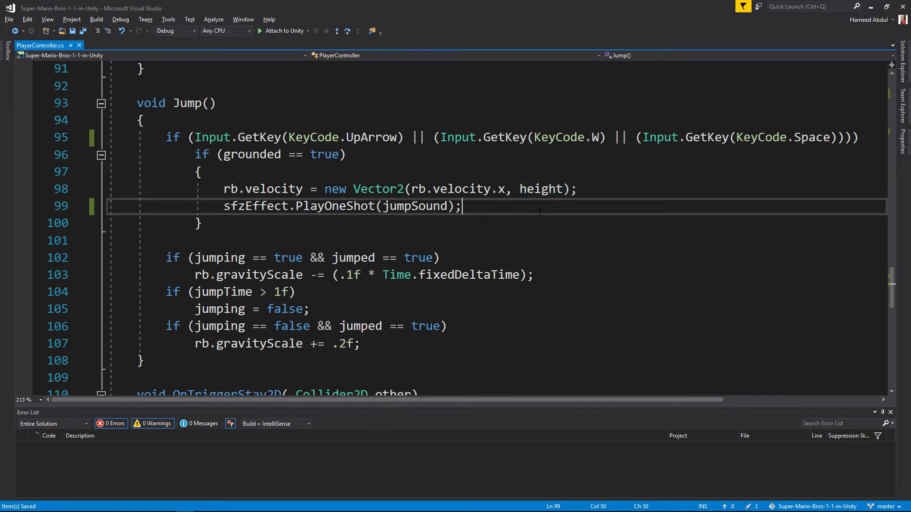
key(alt+Tab)
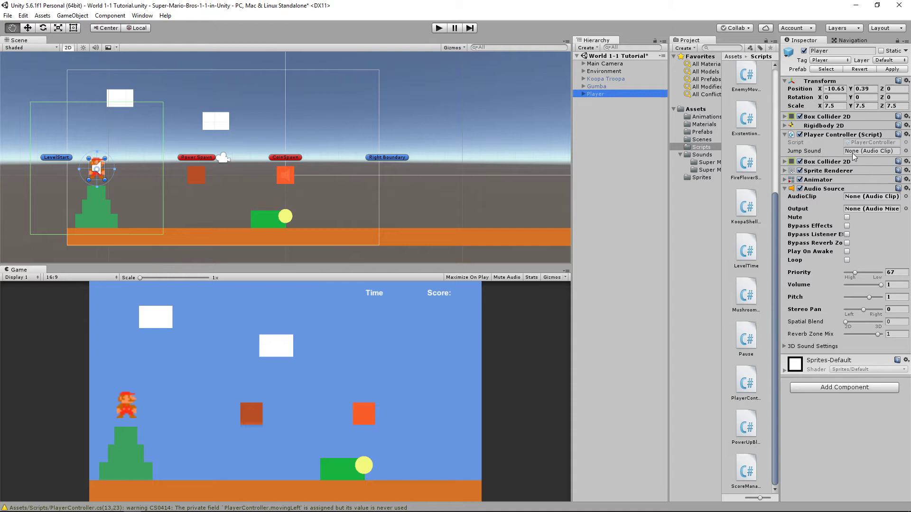
- Collapse Audio Source and browse to Super Mario Sound Effects, shown as a compact list
click(784, 188)
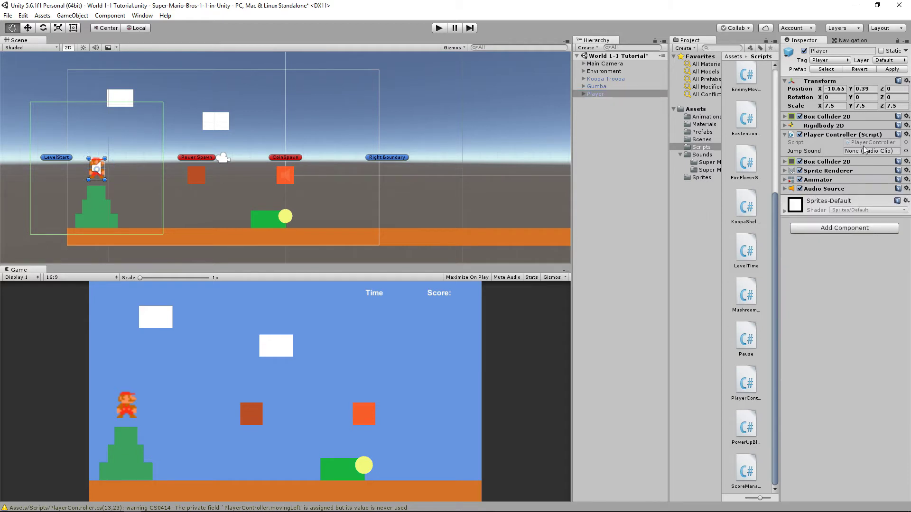
click(701, 178)
click(703, 164)
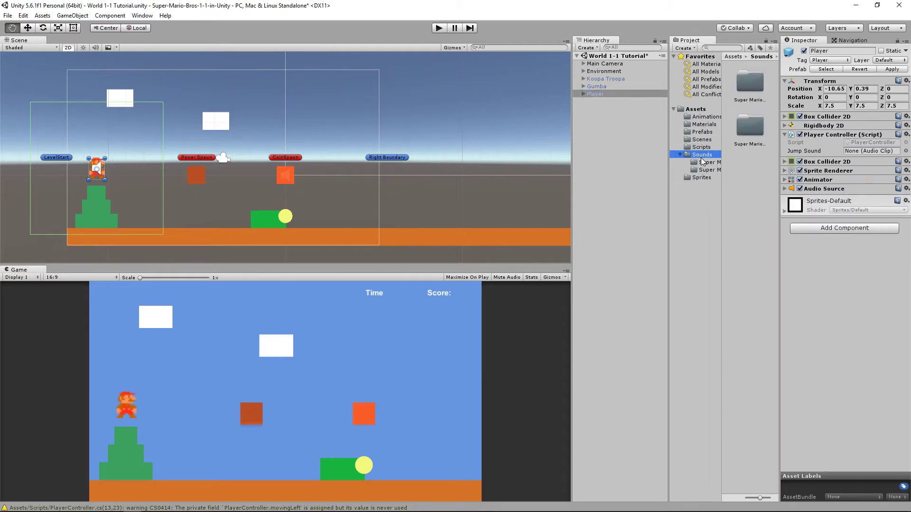
click(707, 155)
double_click(737, 132)
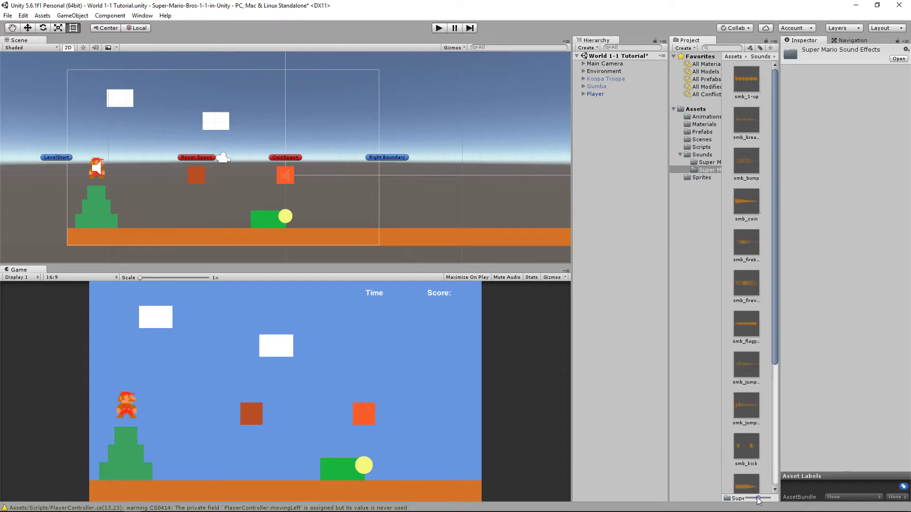
drag(759, 499, 733, 499)
- Widen the Project panel and drag smb_jump-small into the Player's Jump Sound field
click(712, 147)
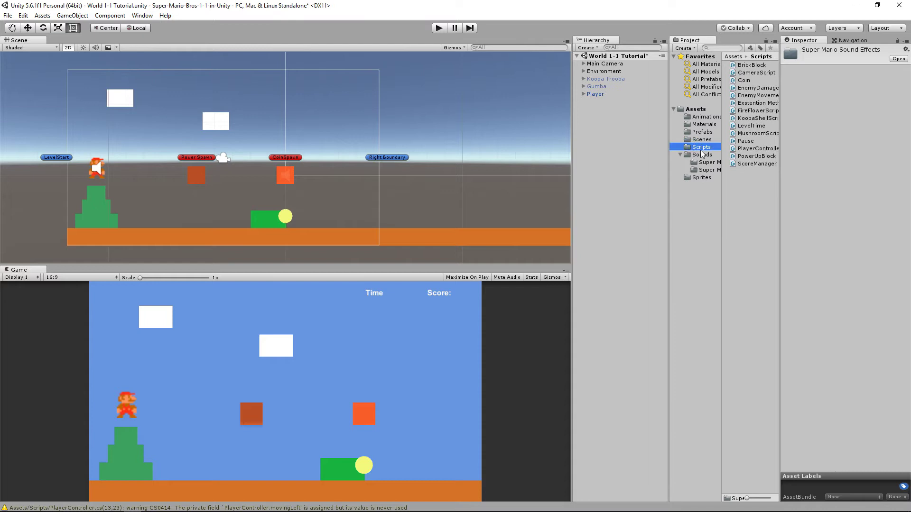
click(712, 154)
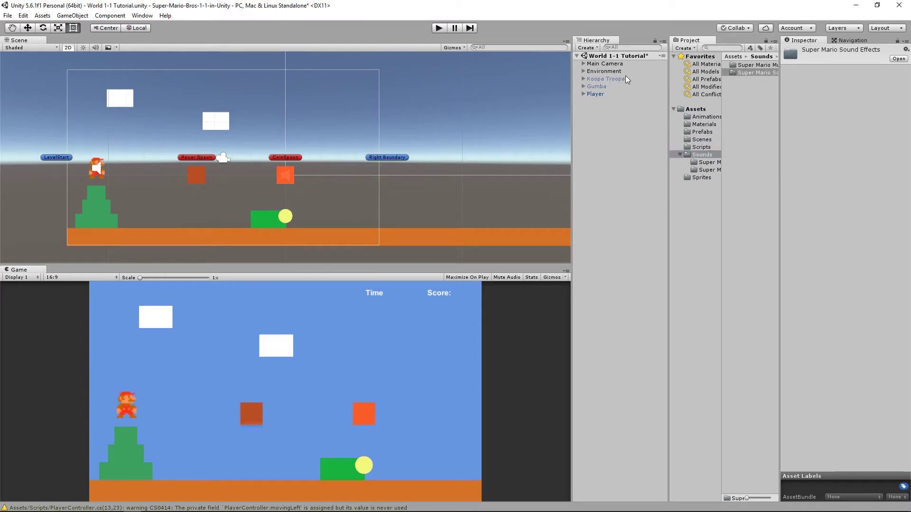
drag(668, 87, 599, 85)
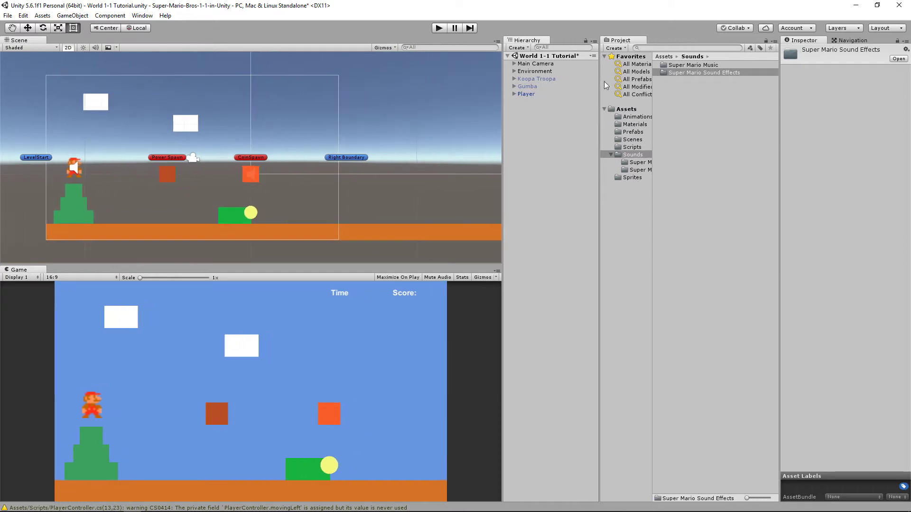
double_click(699, 71)
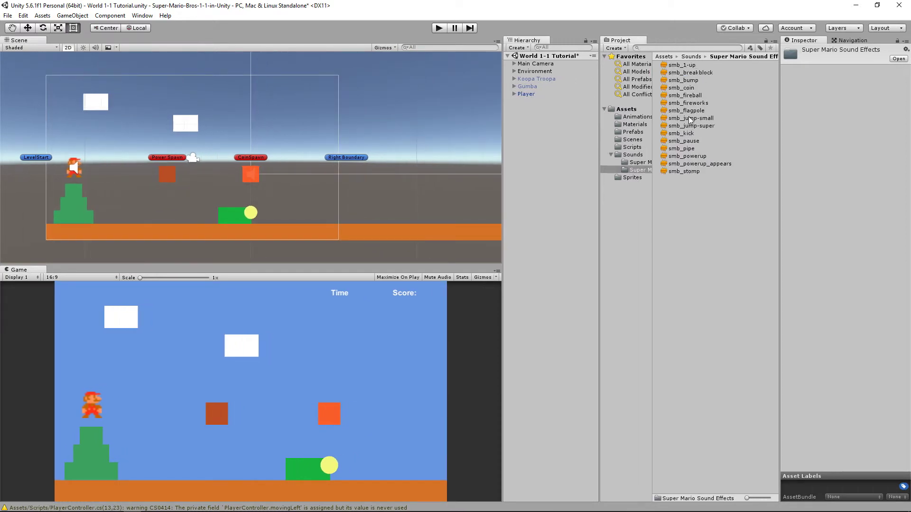
click(536, 93)
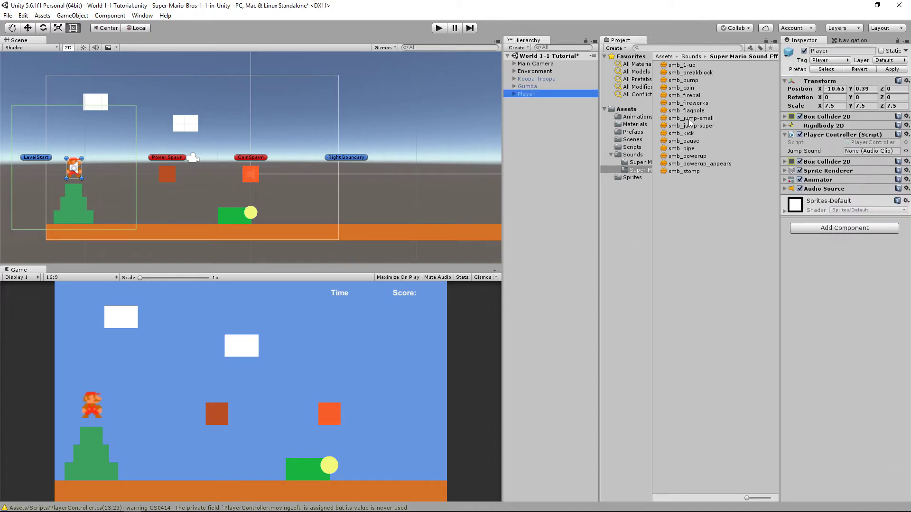
drag(690, 119, 847, 152)
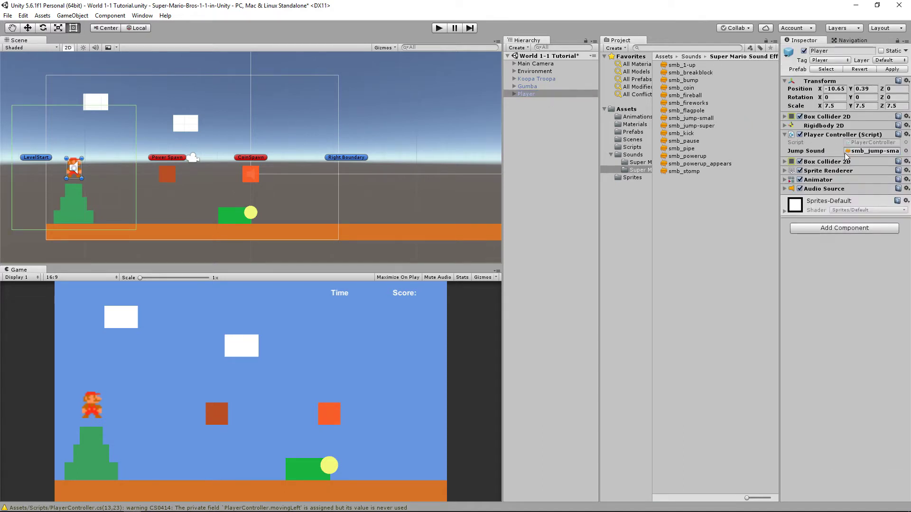
click(439, 29)
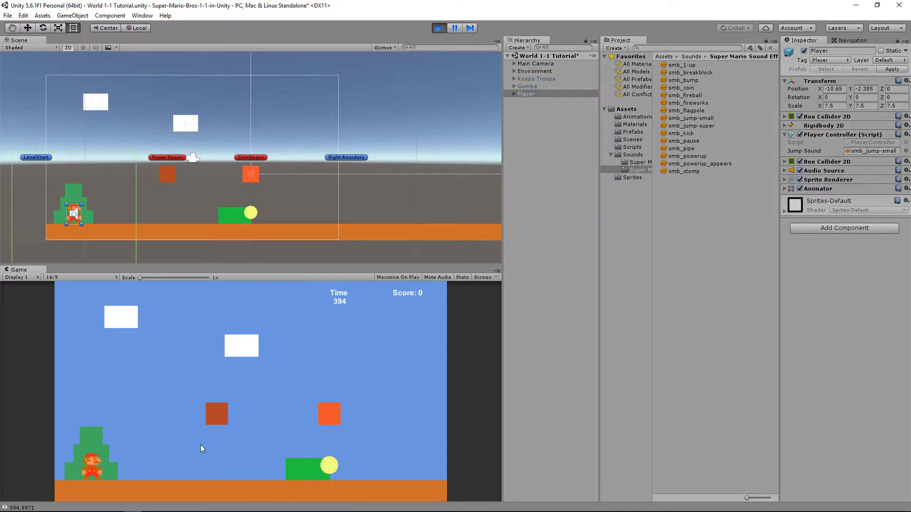
key(Right)
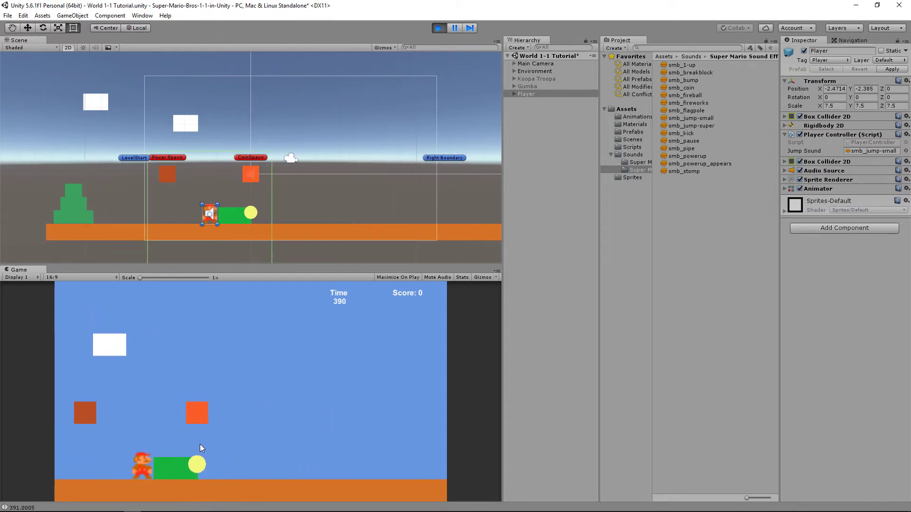
key(space)
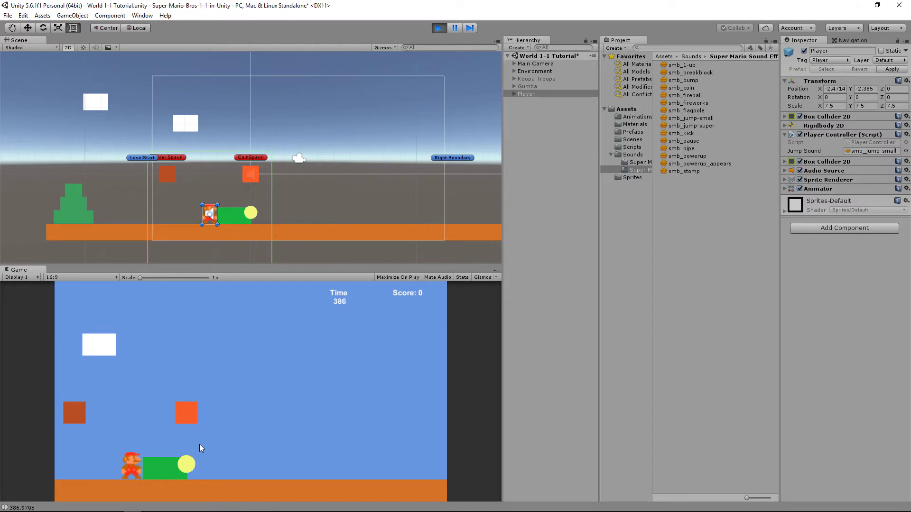
key(space)
click(438, 28)
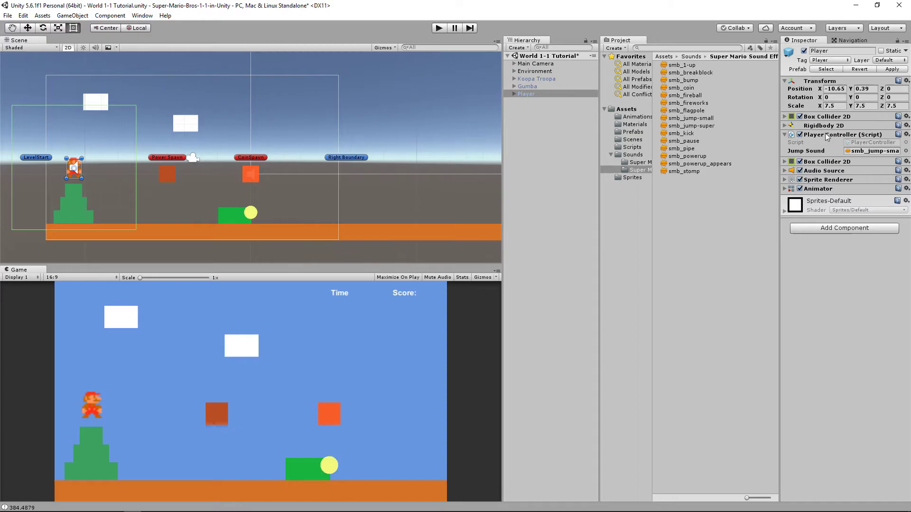
- Rename the jumpSound field to defaultJumpSfx across all references
key(alt+Tab)
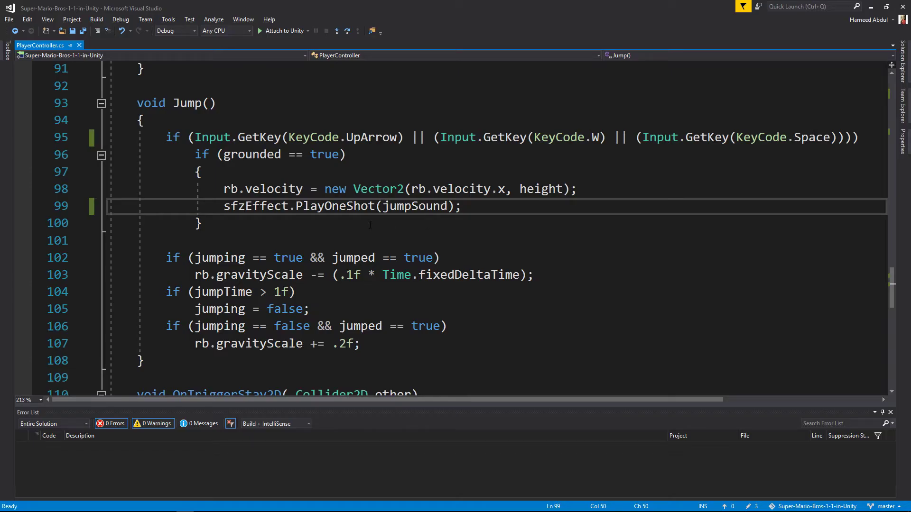
double_click(394, 207)
right_click(395, 207)
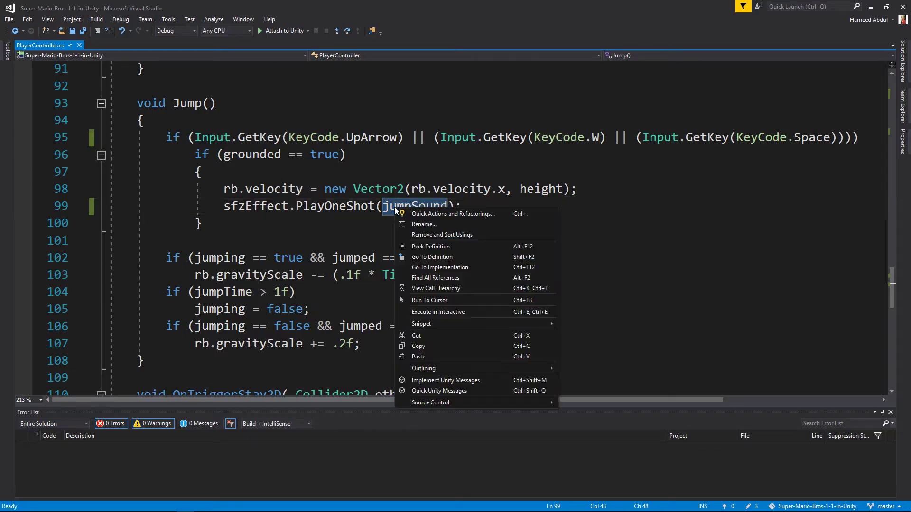
click(419, 224)
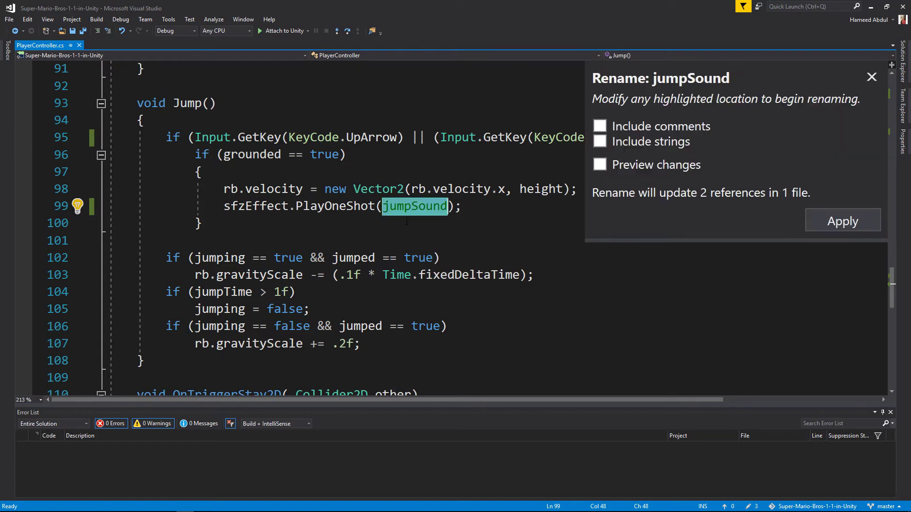
key(BackSpace)
text(defa)
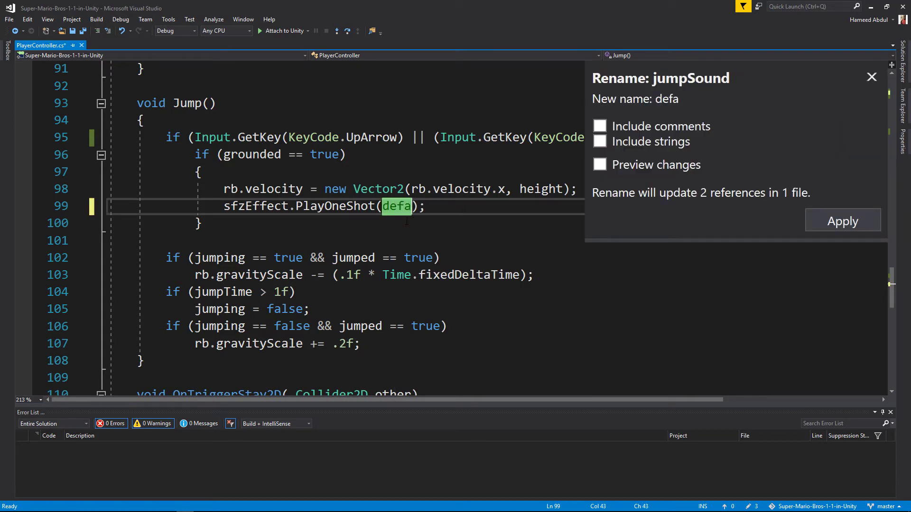
text(ultJump)
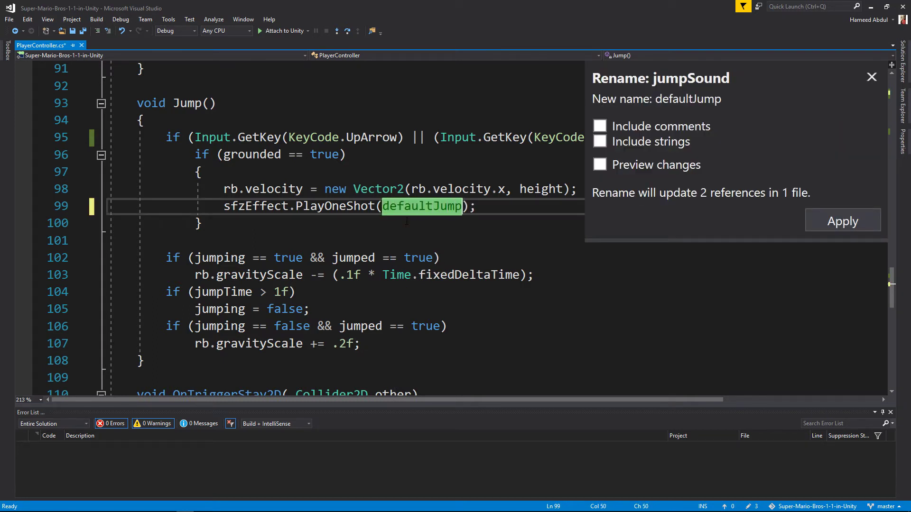
text(So)
text(und)
key(BackSpace)
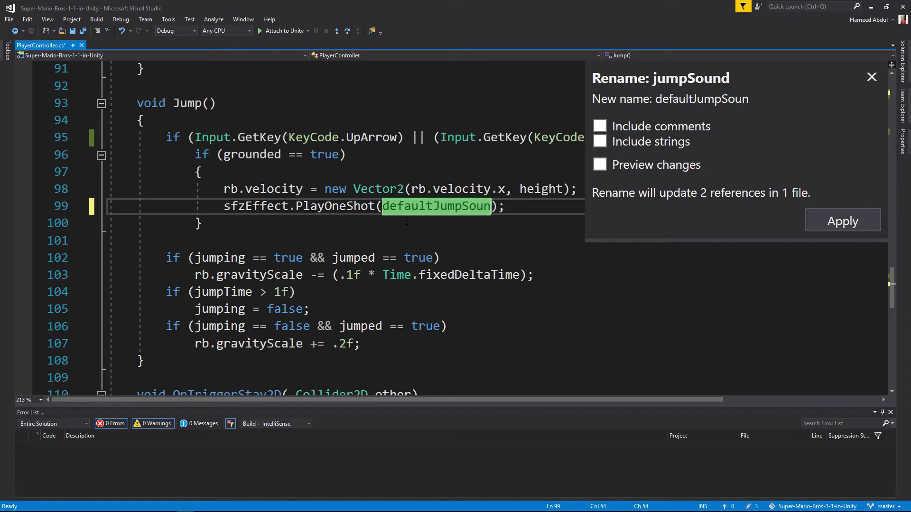
key(BackSpace)
key(BackSpace)
key(BackSpace)
text(fx)
key(Return)
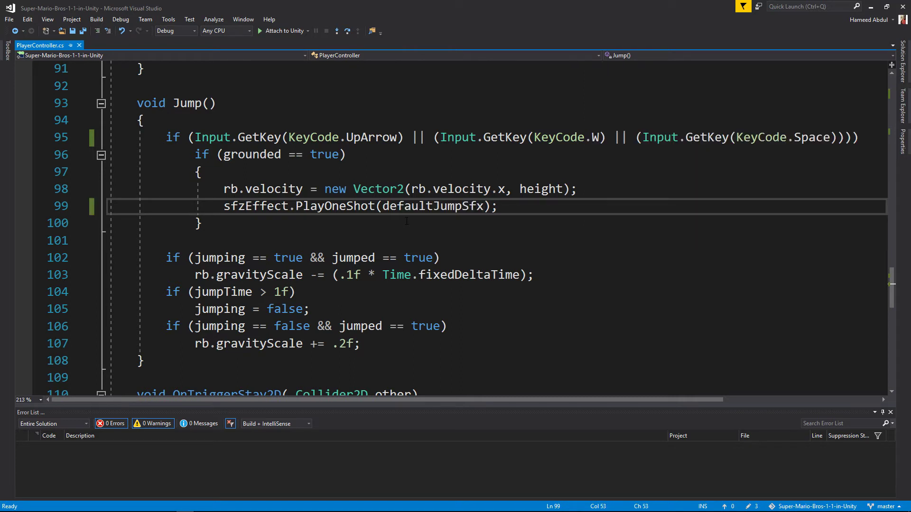
- Place the caret at the end of the jump velocity line 98
key(Home)
key(Up)
key(Up)
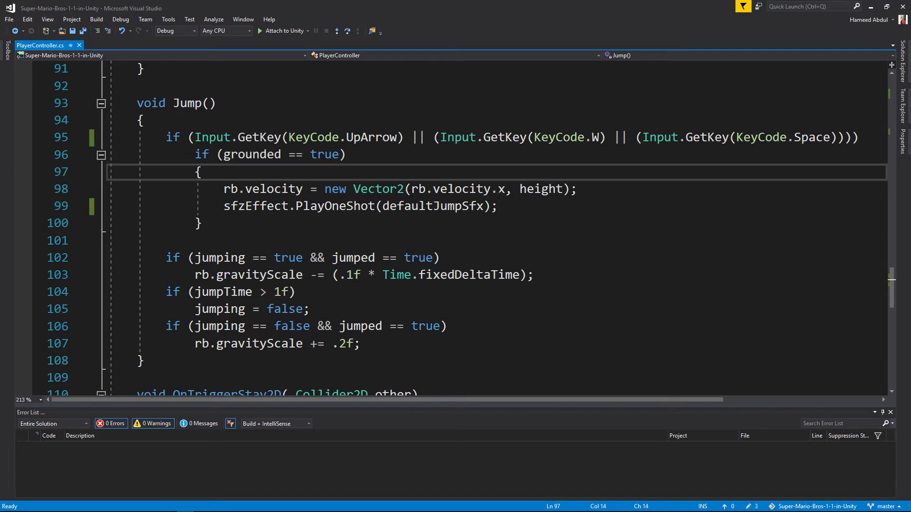
click(603, 191)
click(404, 139)
click(629, 191)
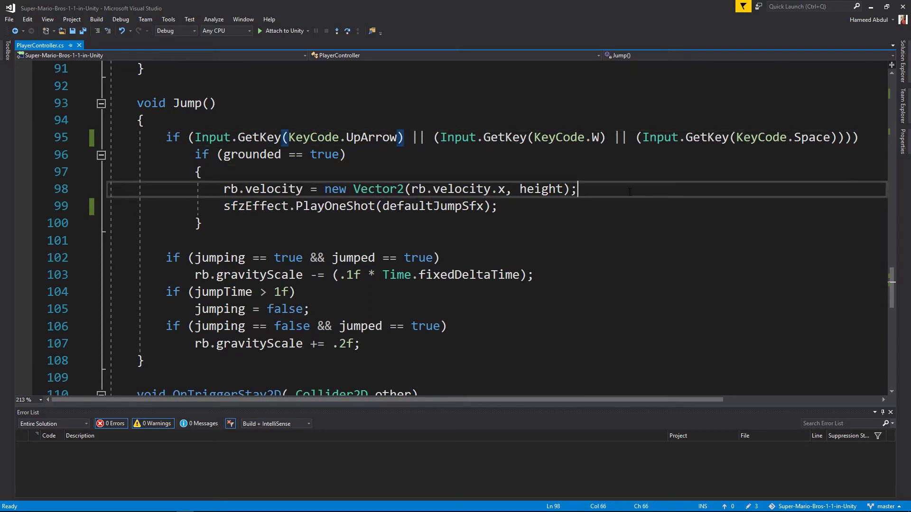
- Add a new line after the velocity assignment and indent the PlayOneShot call
key(Return)
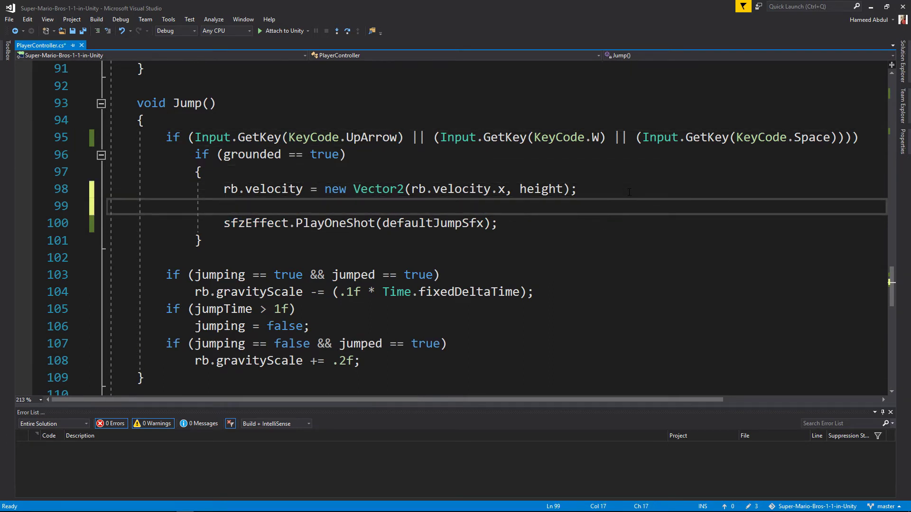
key(Down)
key(Tab)
key(Up)
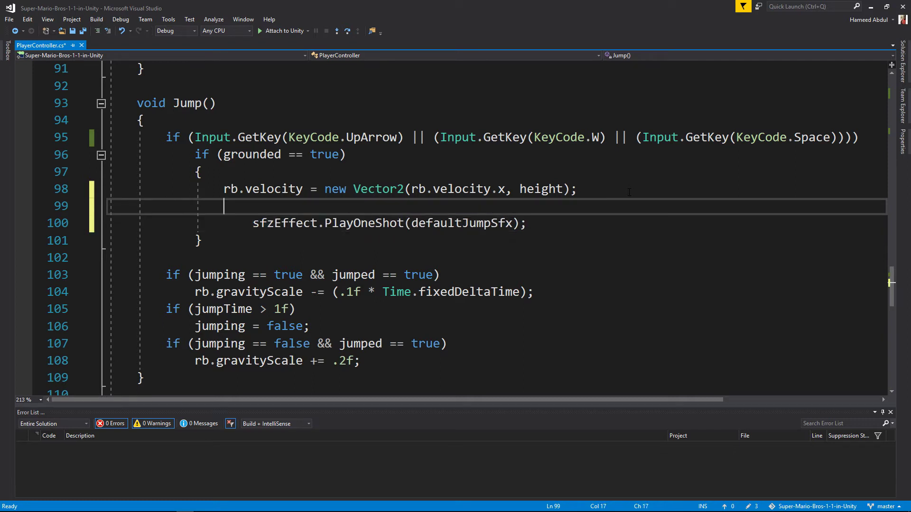
text(if()
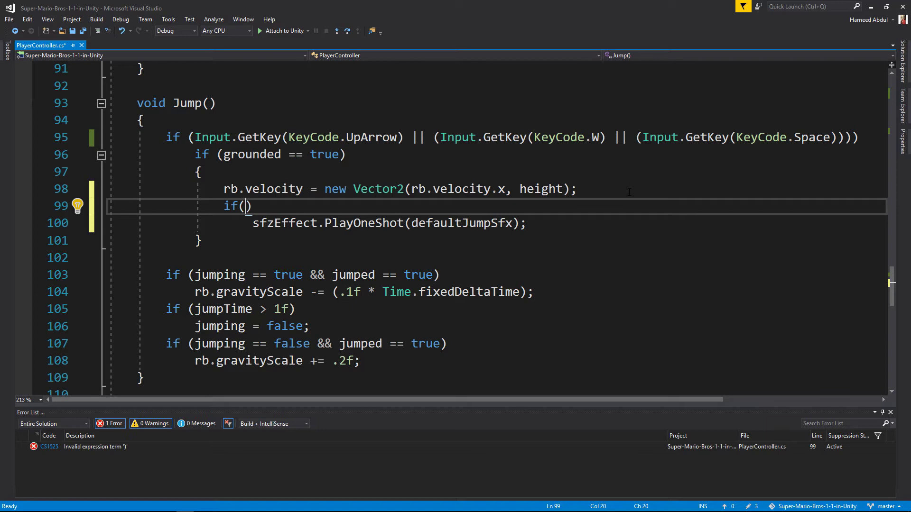
text(Play)
- Wrap the call in if (PlayerState == 0) and open a new line below it for else
key(Tab)
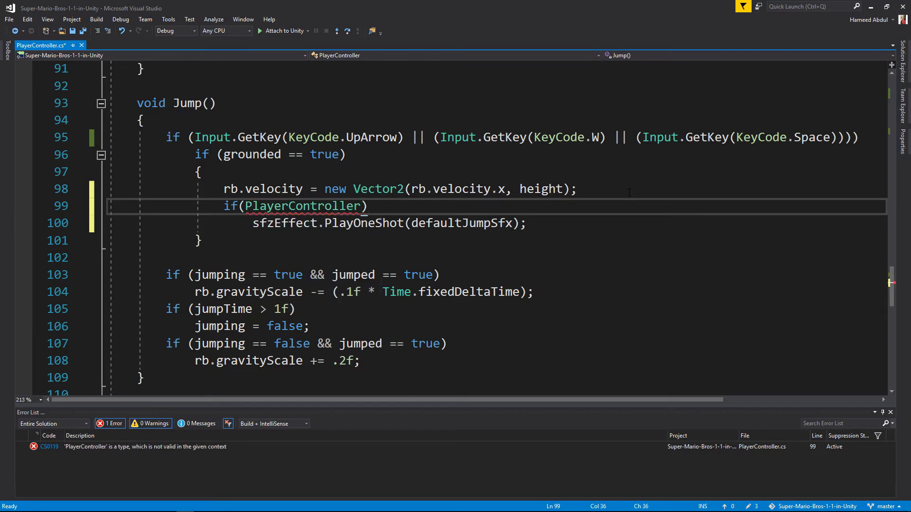
key(ctrl+BackSpace)
text(Pla)
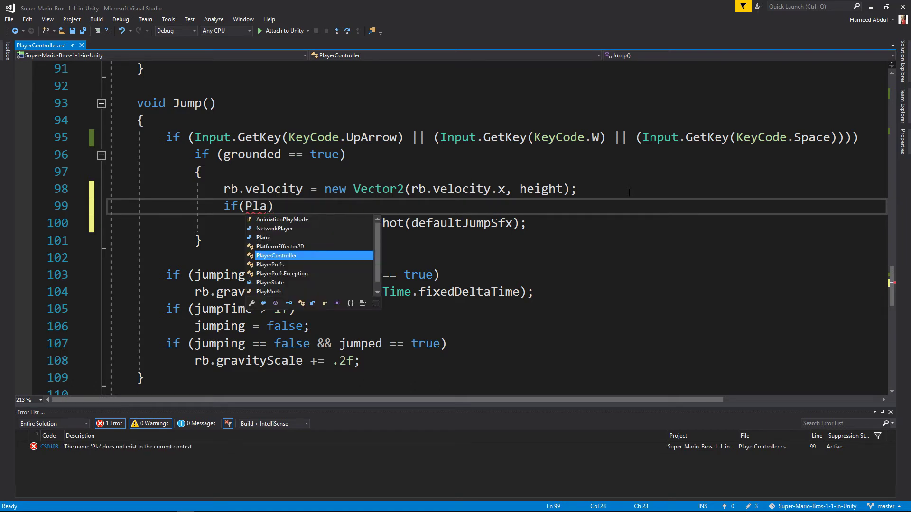
key(Down)
key(Down)
key(Down)
key(Tab)
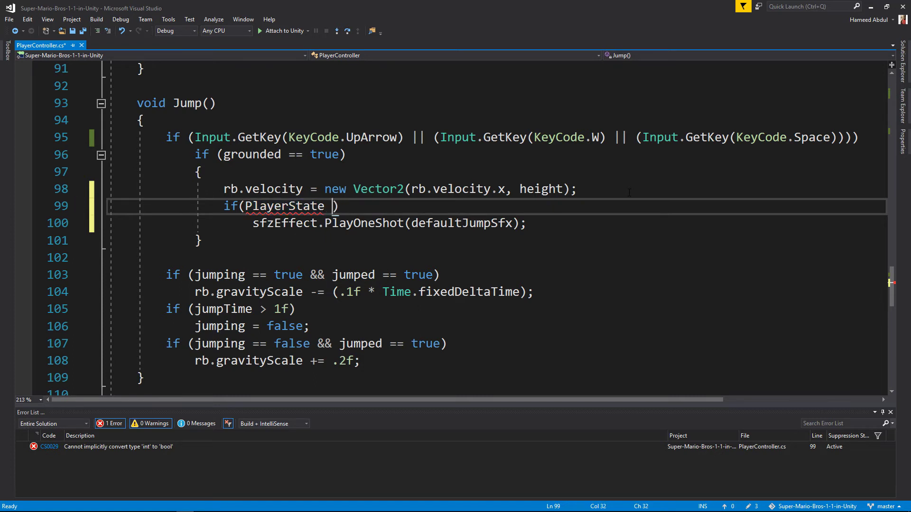
text(==)
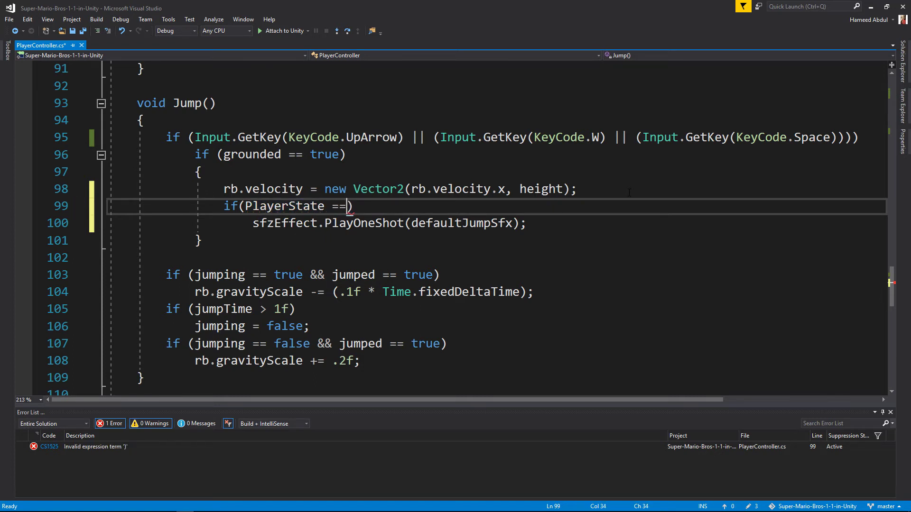
scroll(629, 191, up, 5)
scroll(498, 200, up, 7)
scroll(356, 214, up, 6)
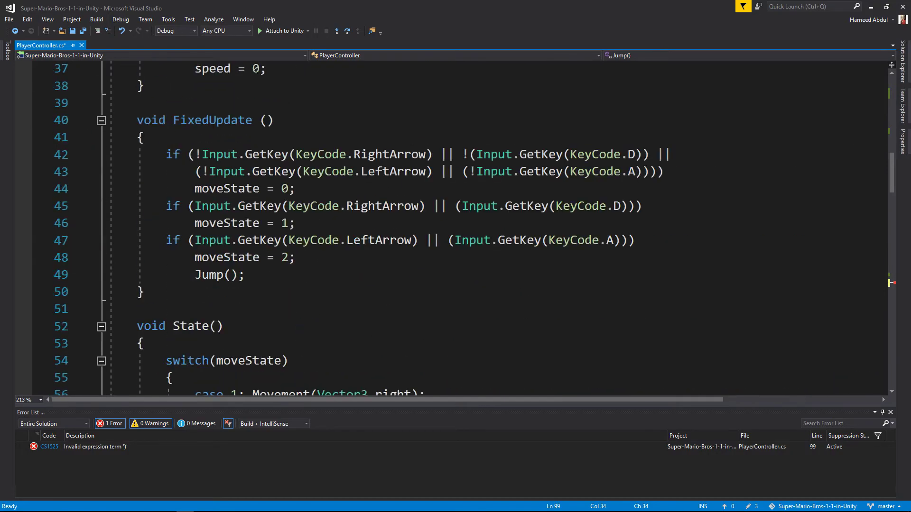
scroll(246, 223, up, 7)
scroll(246, 222, up, 5)
scroll(246, 222, down, 9)
scroll(245, 222, up, 5)
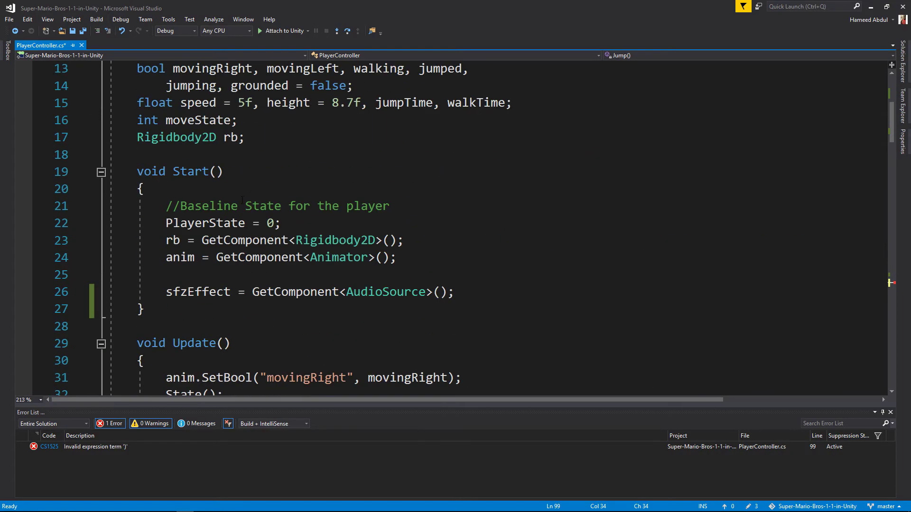
click(293, 223)
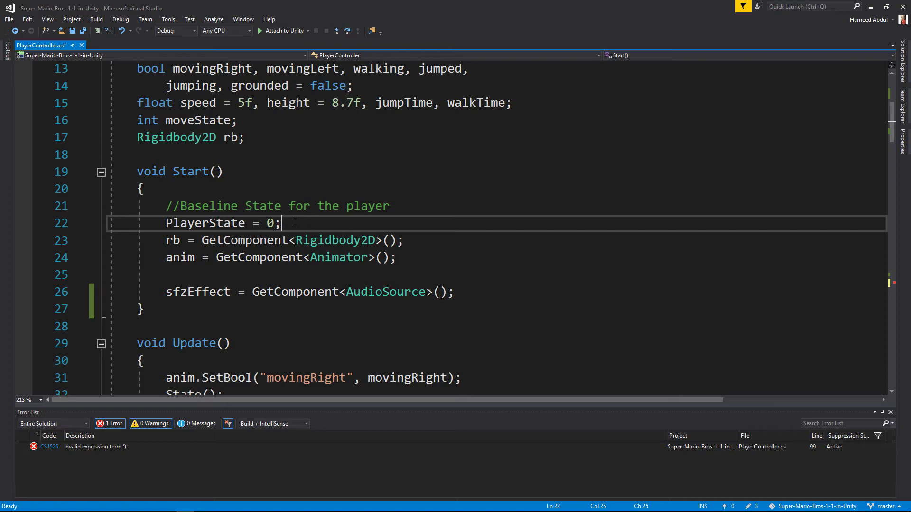
scroll(296, 236, down, 9)
scroll(296, 240, down, 13)
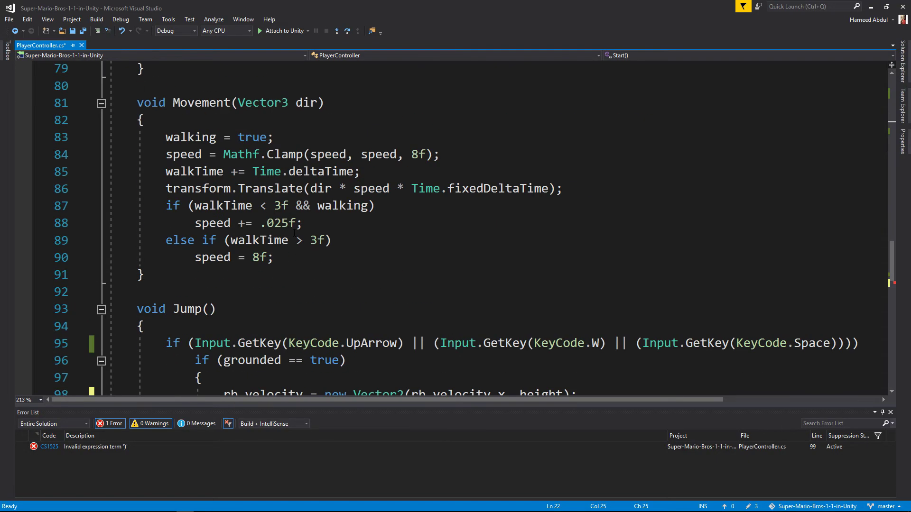
scroll(292, 240, down, 7)
scroll(314, 225, up, 3)
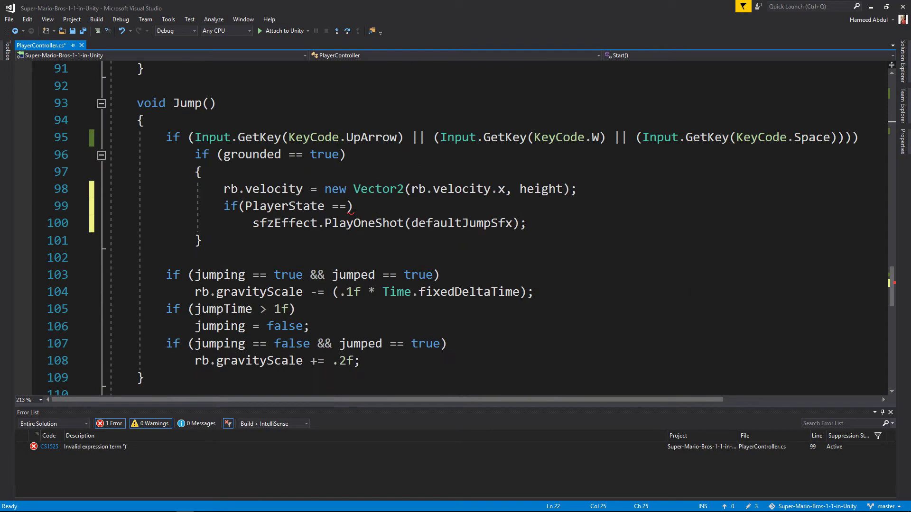
click(349, 206)
text(0)
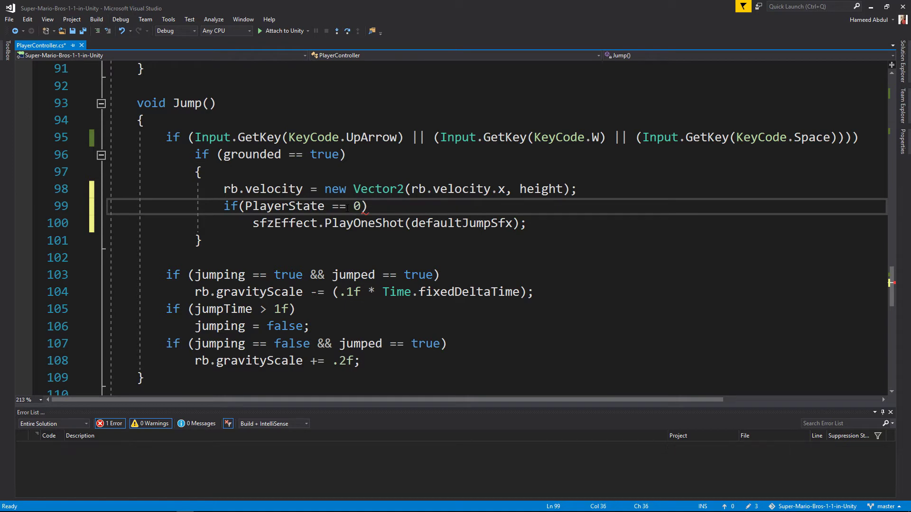
click(550, 224)
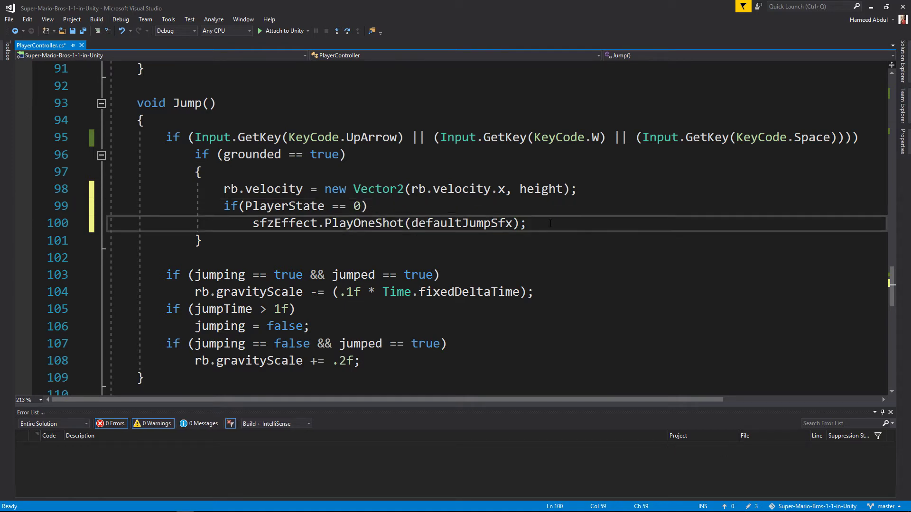
key(Return)
text(els)
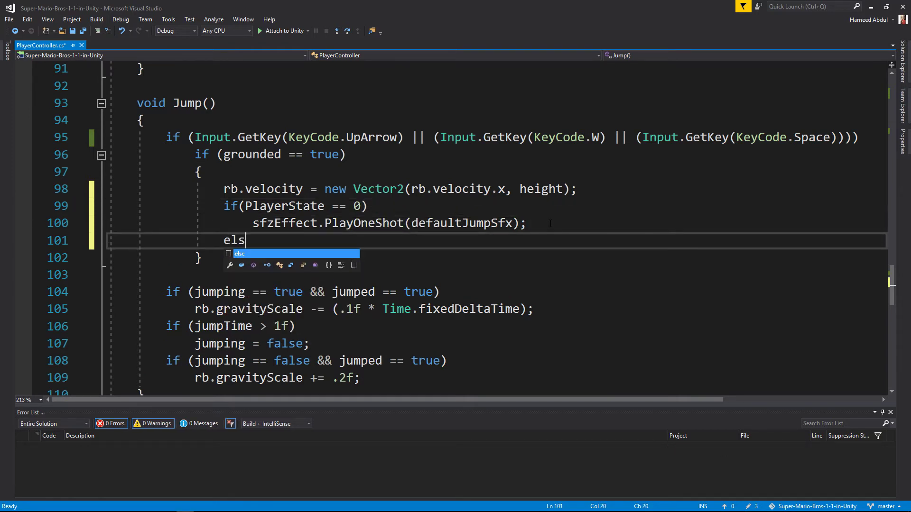
text(e)
- Add an else line calling sfzEffect.PlayOneShot(...) and end it with a semicolon
key(Return)
text(sf)
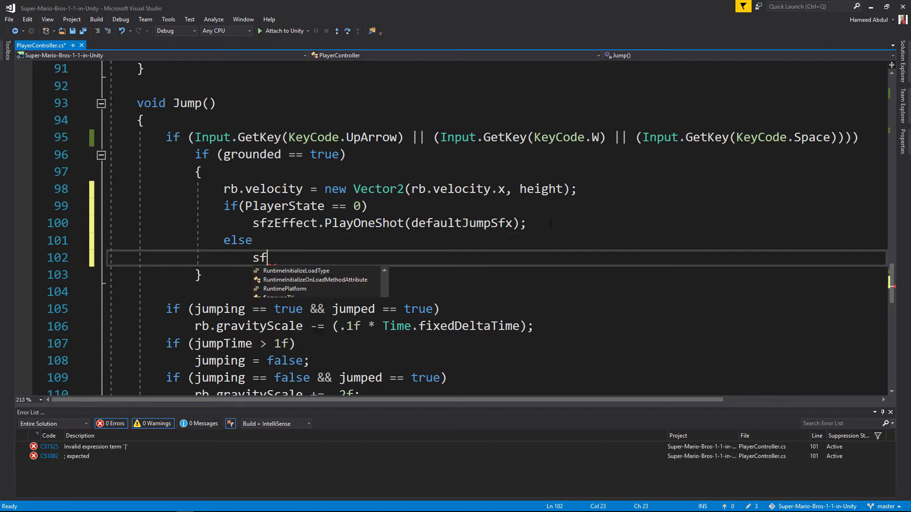
key(Tab)
text(.P)
key(Tab)
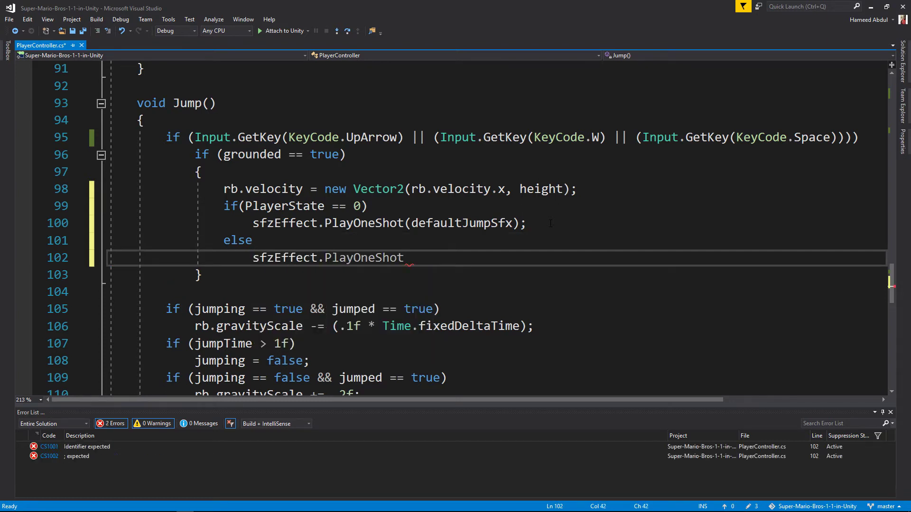
text(()
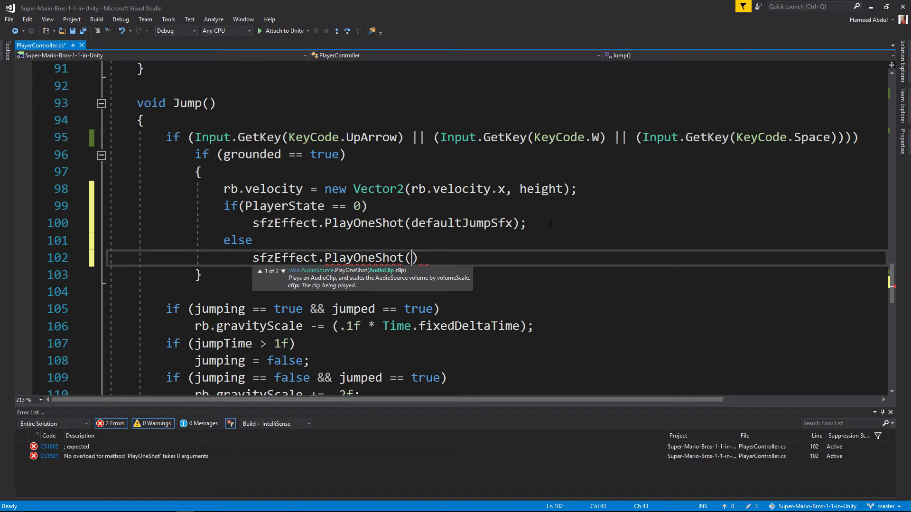
text(big)
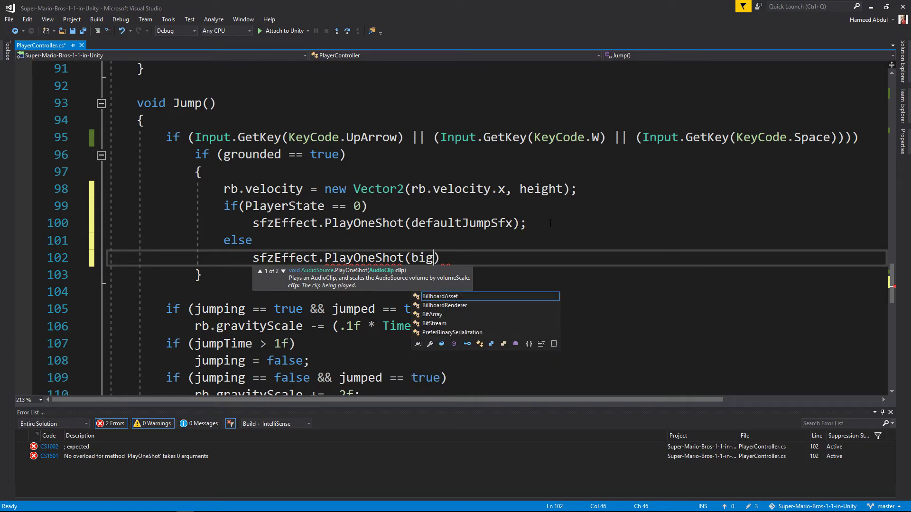
key(BackSpace)
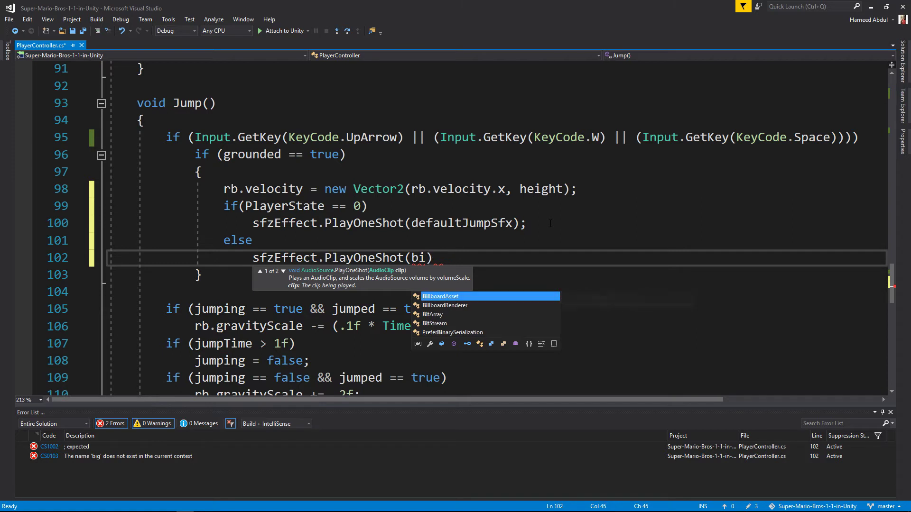
key(BackSpace)
key(BackSpace)
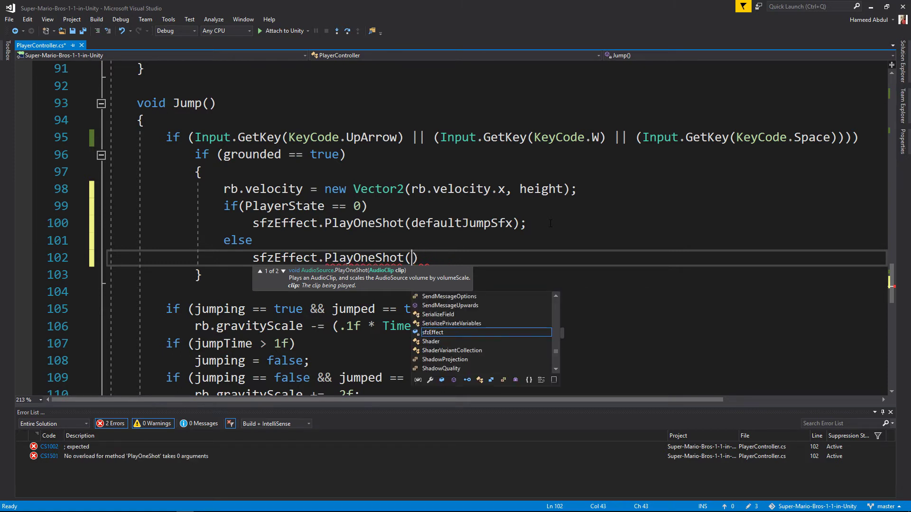
text(Jump)
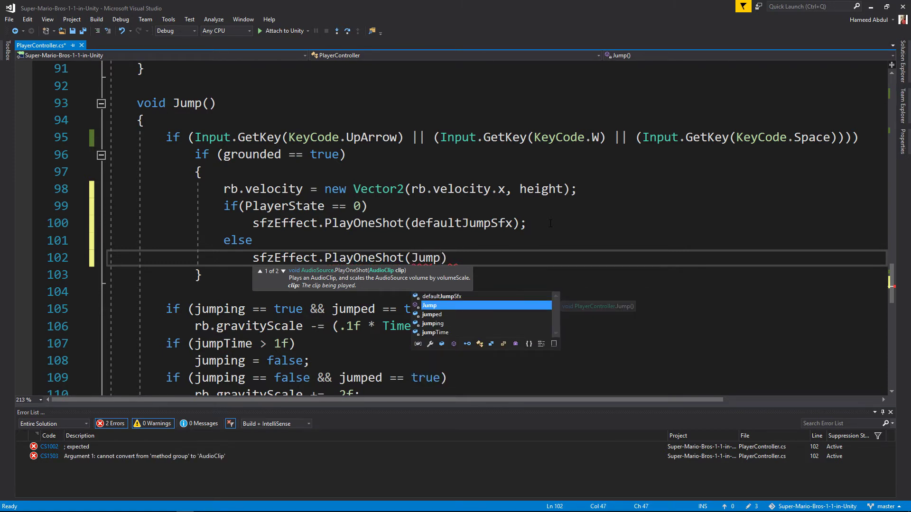
text(Sfx))
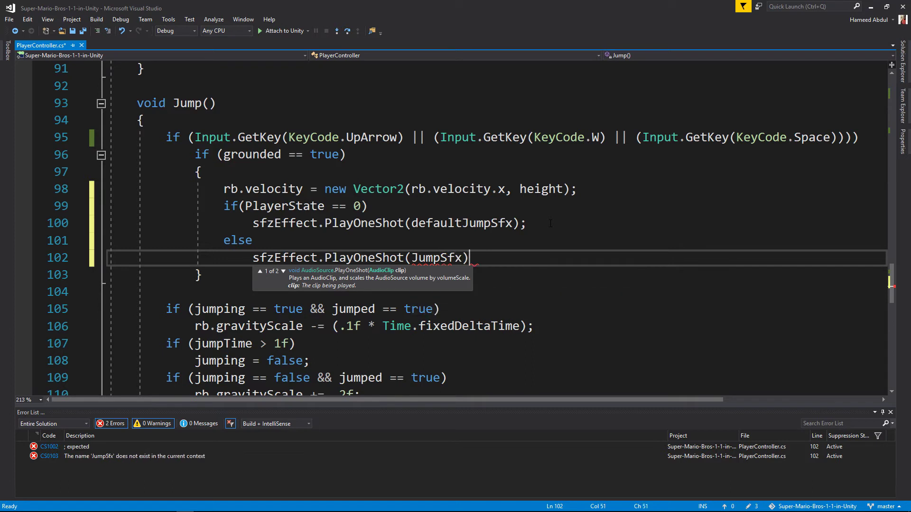
text(;)
key(Left)
key(Left)
key(Left)
key(Left)
key(Left)
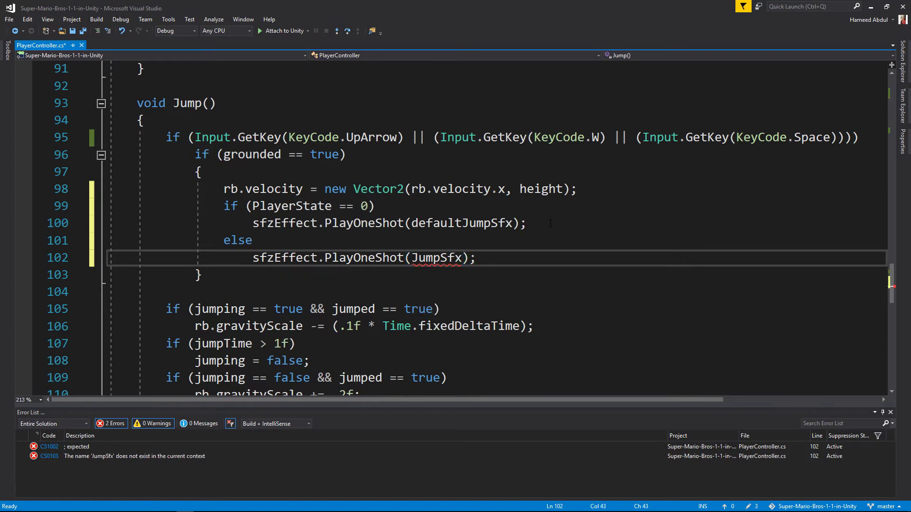
text(me)
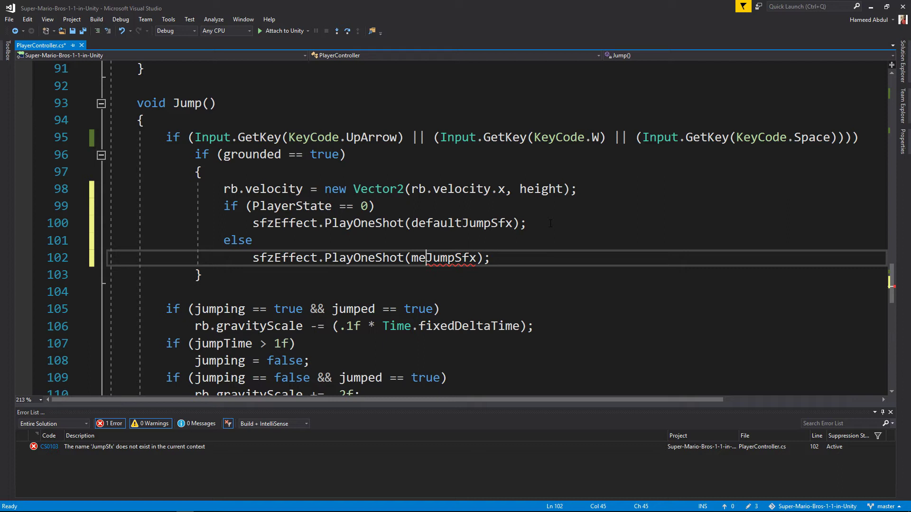
text(di)
- Correct the else branch's clip argument to bigJumpSfx
key(BackSpace)
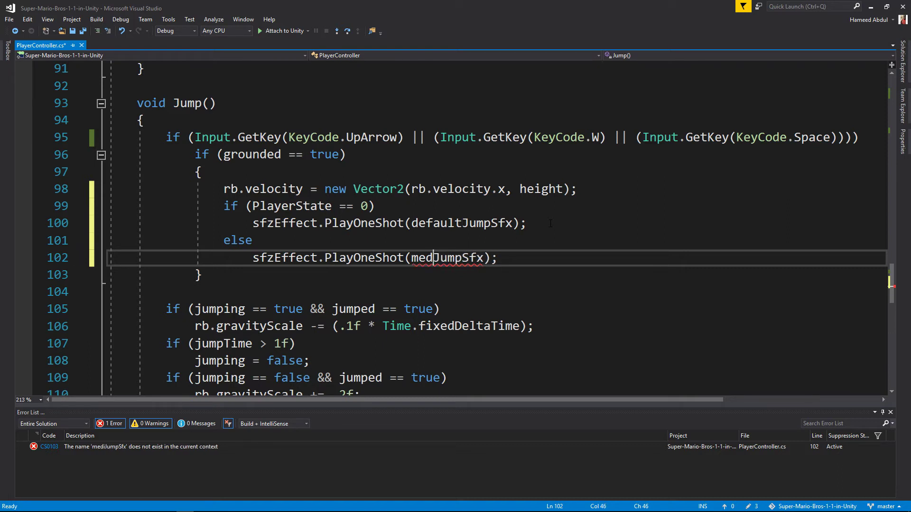
key(BackSpace)
key(BackSpace)
key(BackSpace)
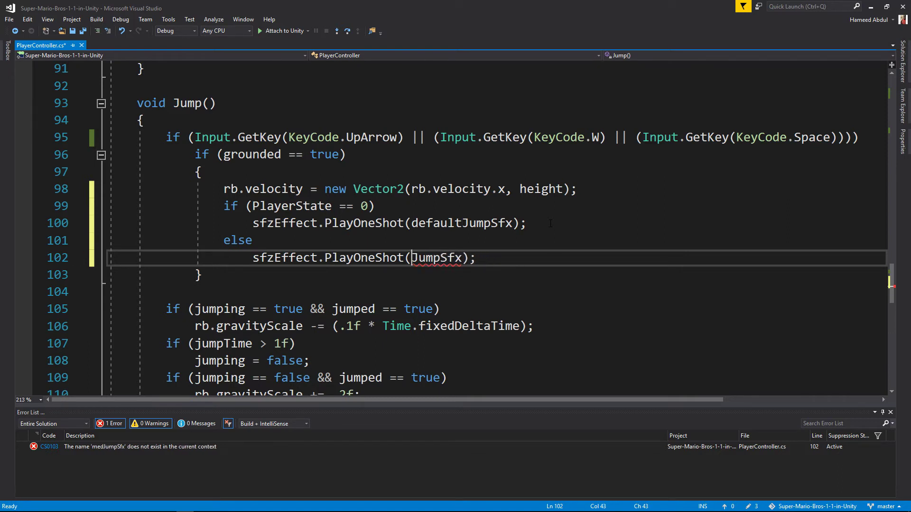
text(powe)
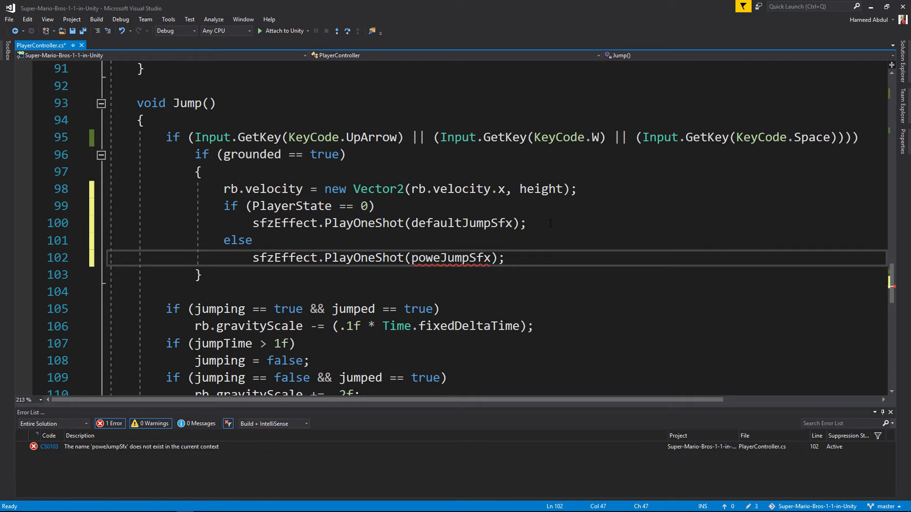
text(r)
key(BackSpace)
key(BackSpace)
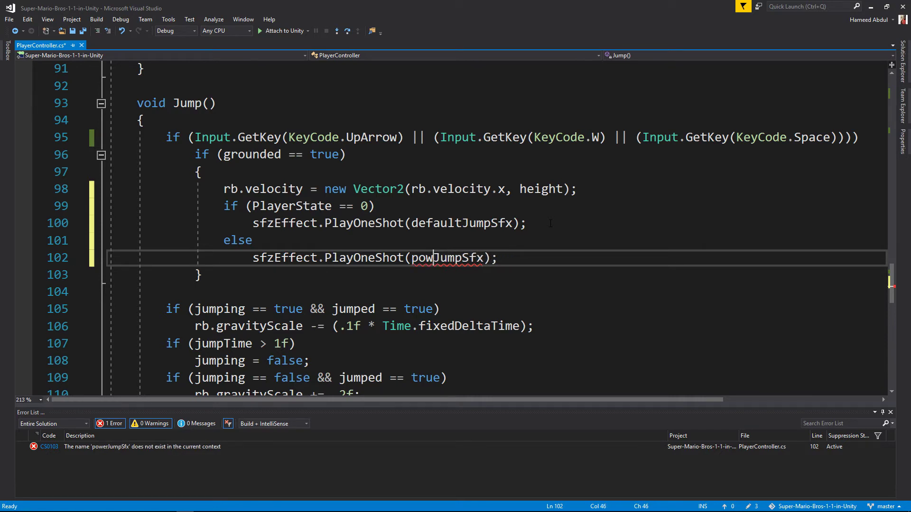
key(BackSpace)
key(BackSpace)
key(BackSpace)
text(big)
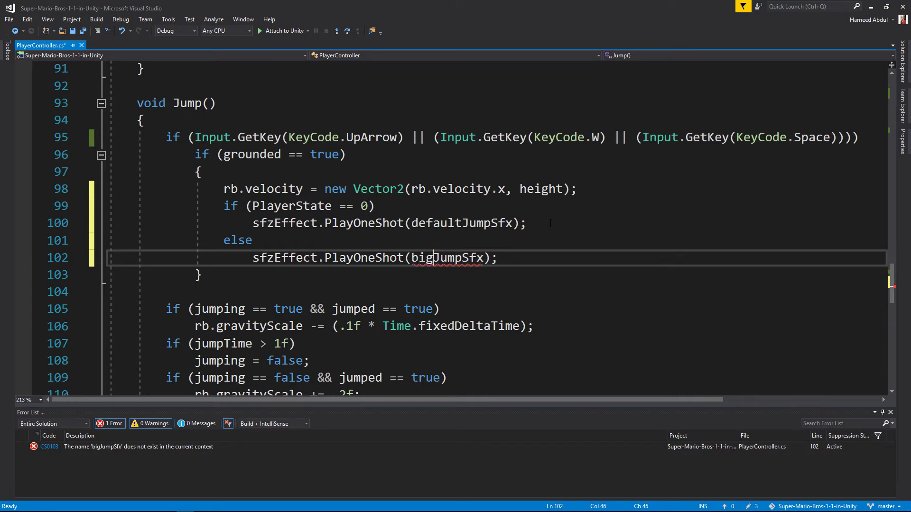
scroll(466, 267, up, 4)
key(Home)
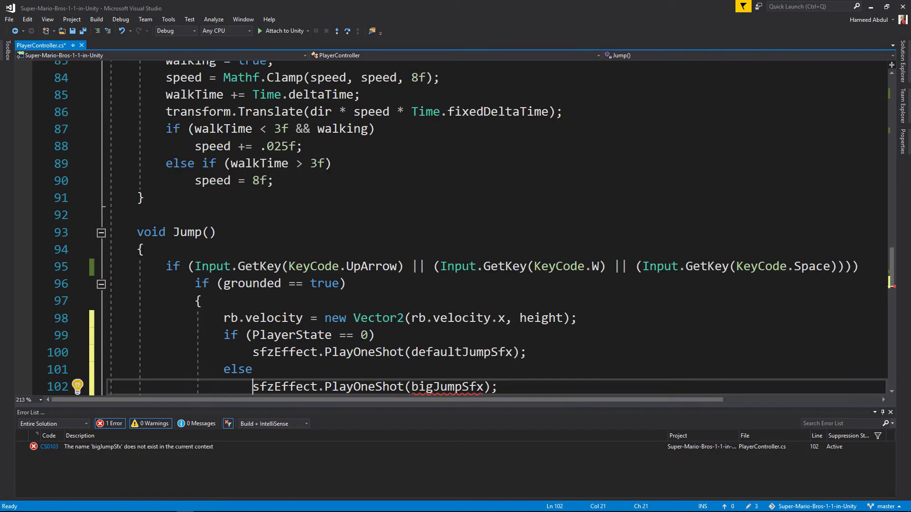
- Duplicate the defaultJumpSfx declaration and rename the copy to bigJumpSfx
key(Home)
scroll(895, 278, up, 15)
scroll(895, 274, up, 10)
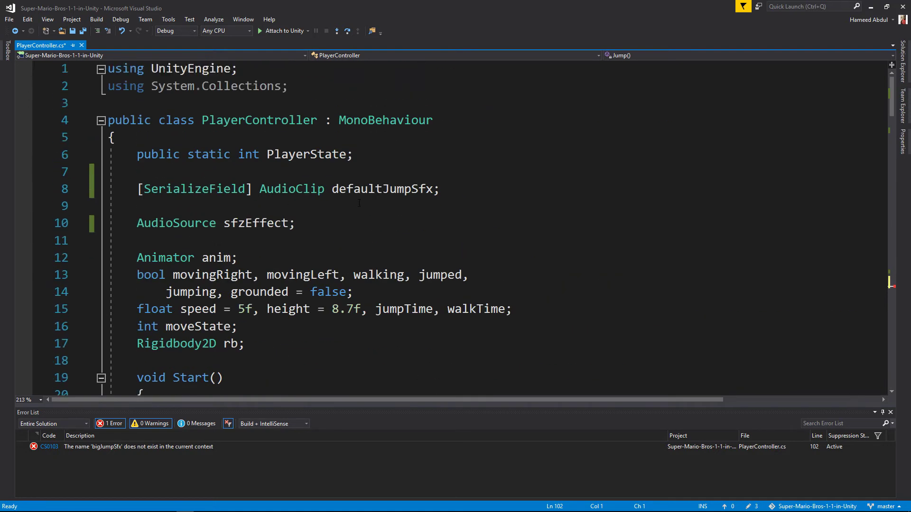
click(218, 209)
scroll(218, 209, down, 1)
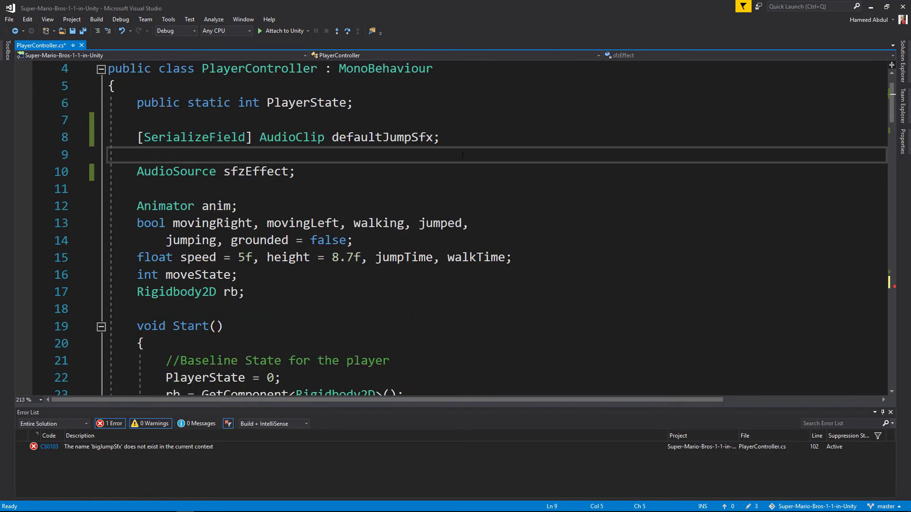
click(463, 136)
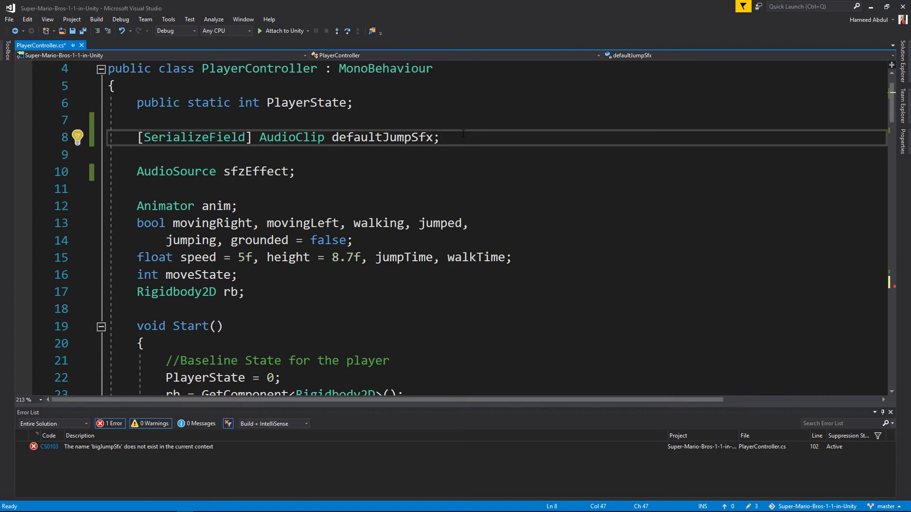
key(Return)
text([SerializeField] AudioClip defaultJumpSfx;)
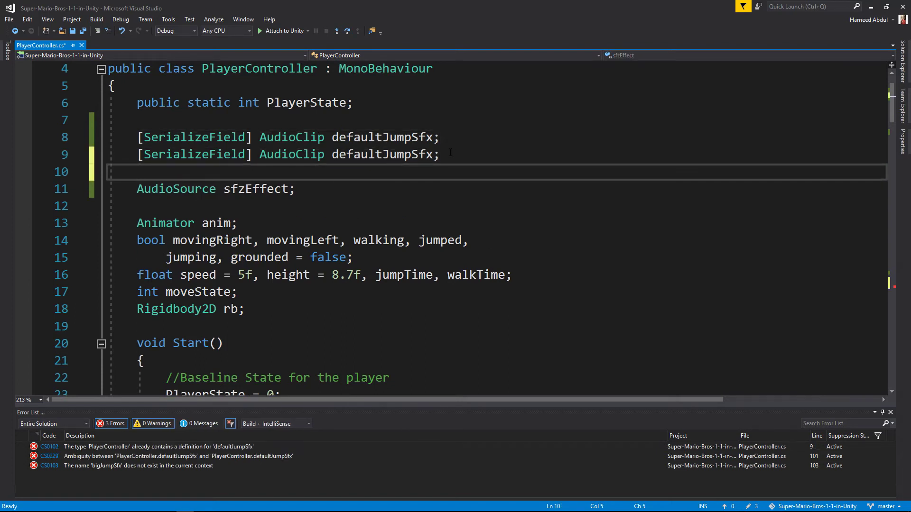
click(383, 154)
key(BackSpace)
key(BackSpace)
key(BackSpace)
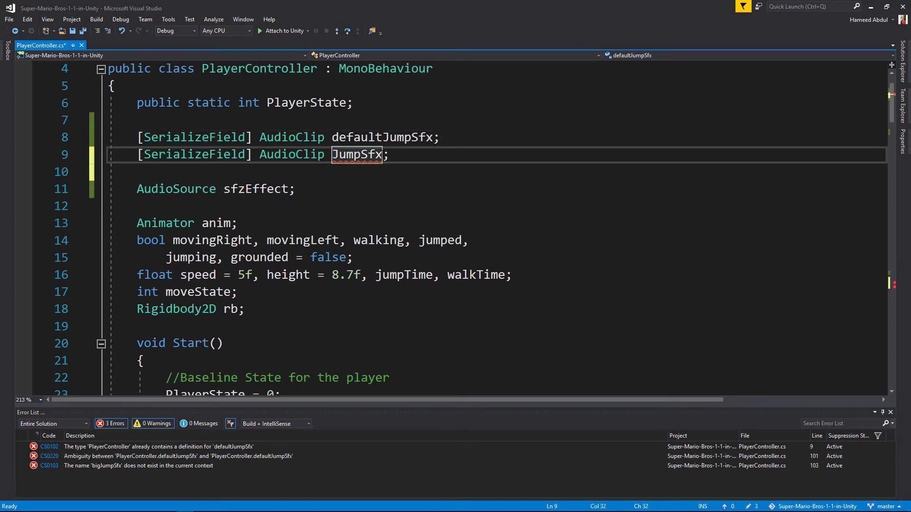
text(big)
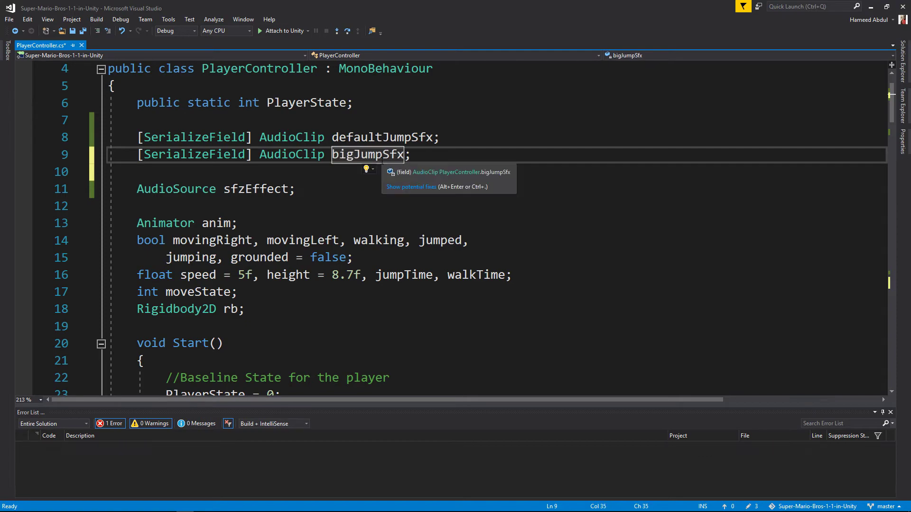
scroll(389, 160, down, 7)
scroll(389, 159, down, 9)
scroll(387, 159, down, 13)
scroll(384, 159, up, 4)
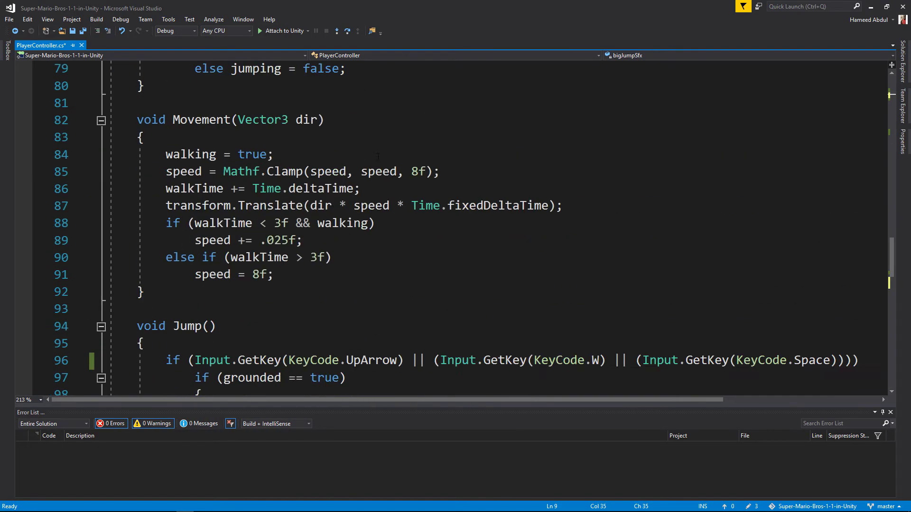
scroll(379, 159, down, 6)
- Add a blank line after the velocity line in Jump()
click(377, 157)
click(399, 190)
scroll(409, 242, up, 2)
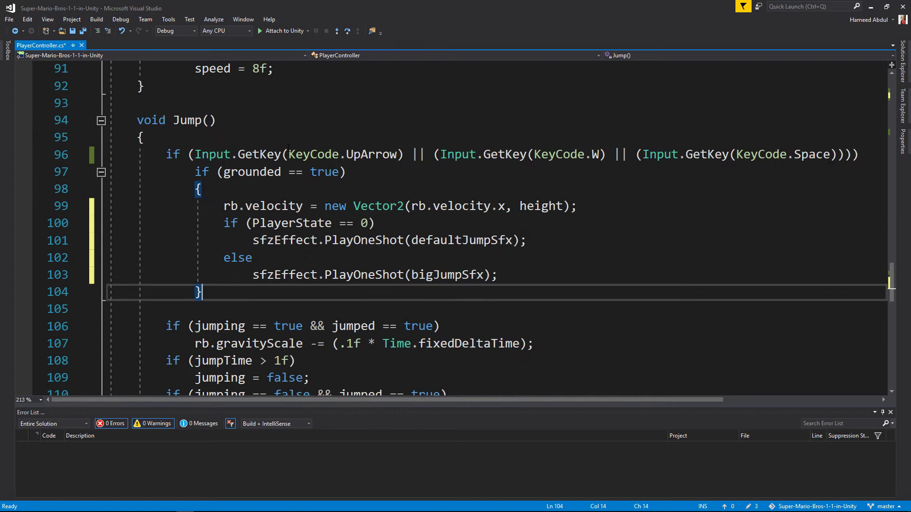
scroll(414, 270, up, 1)
click(600, 257)
key(Return)
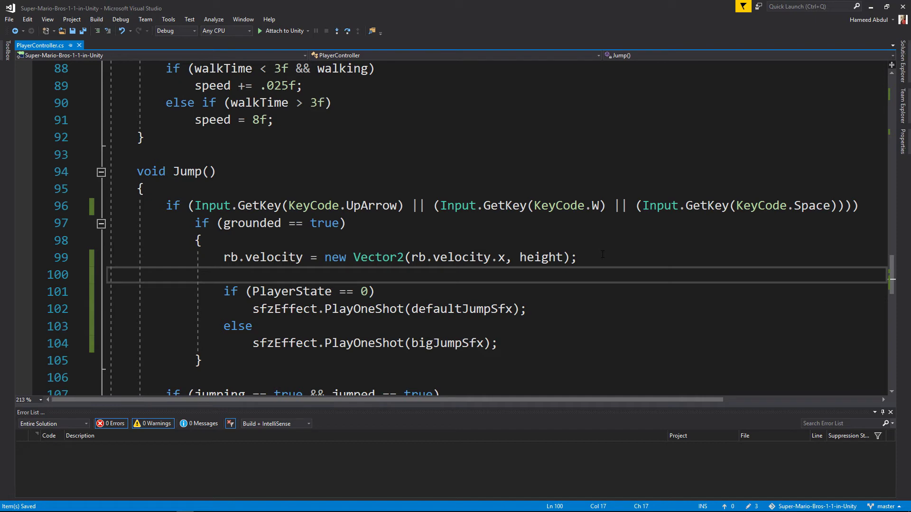
scroll(523, 285, down, 4)
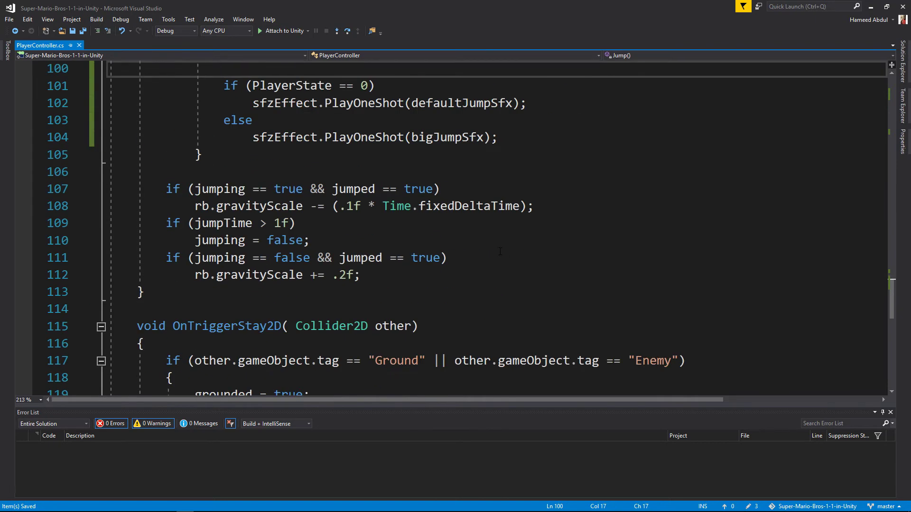
scroll(500, 250, up, 1)
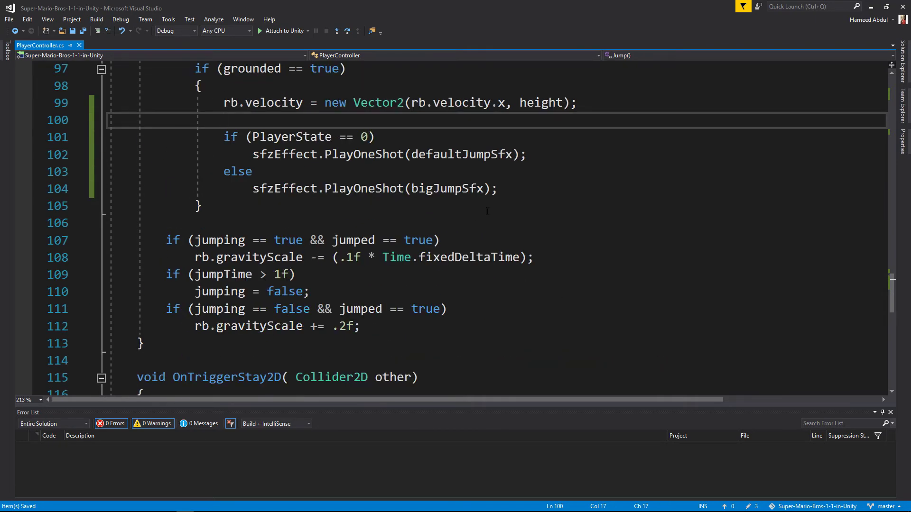
- Assign smb_jump-super to Big Jump Sfx and smb_jump-small to Default Jump Sfx
key(alt+Tab)
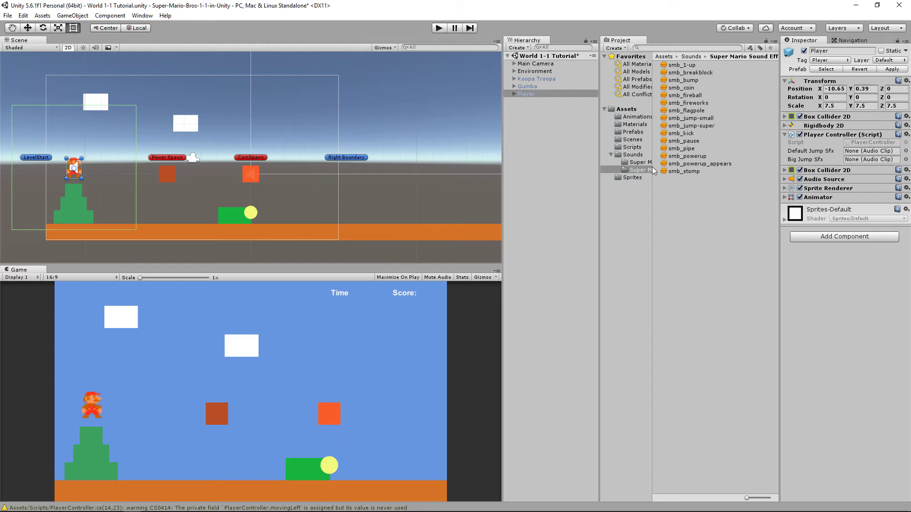
drag(702, 126, 866, 154)
drag(865, 154, 869, 160)
mouse_move(691, 118)
mouse_down()
mouse_move(819, 153)
mouse_move(854, 151)
mouse_up()
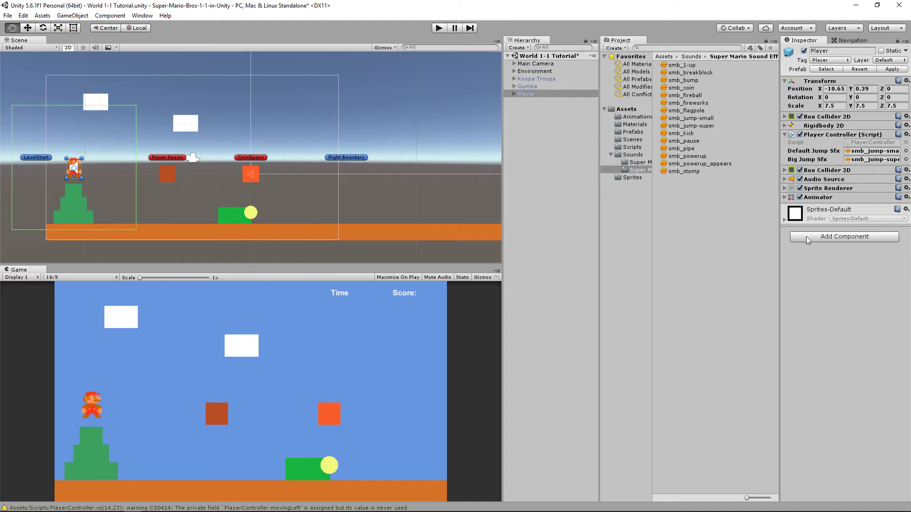
- Duplicate the bigJumpSfx declaration and rename the copy to coinSfx
key(alt+Tab)
scroll(340, 180, up, 8)
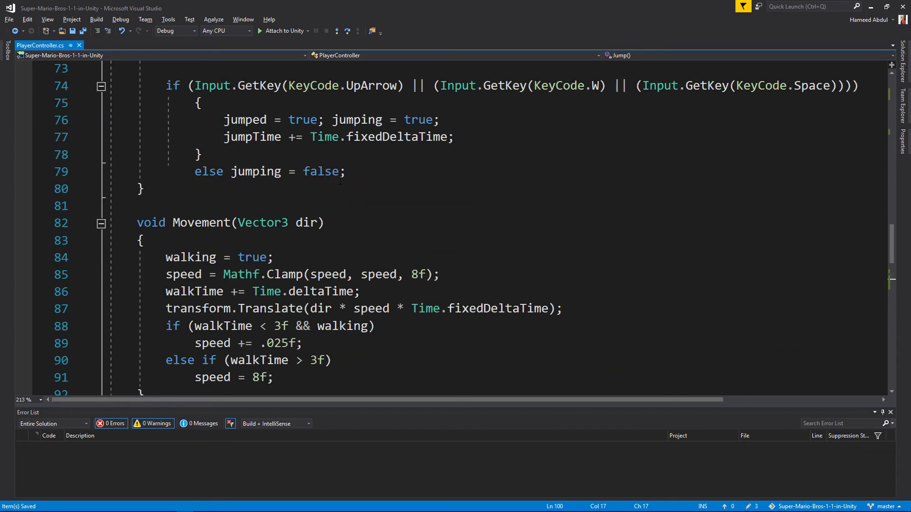
key(Home)
scroll(830, 219, up, 2)
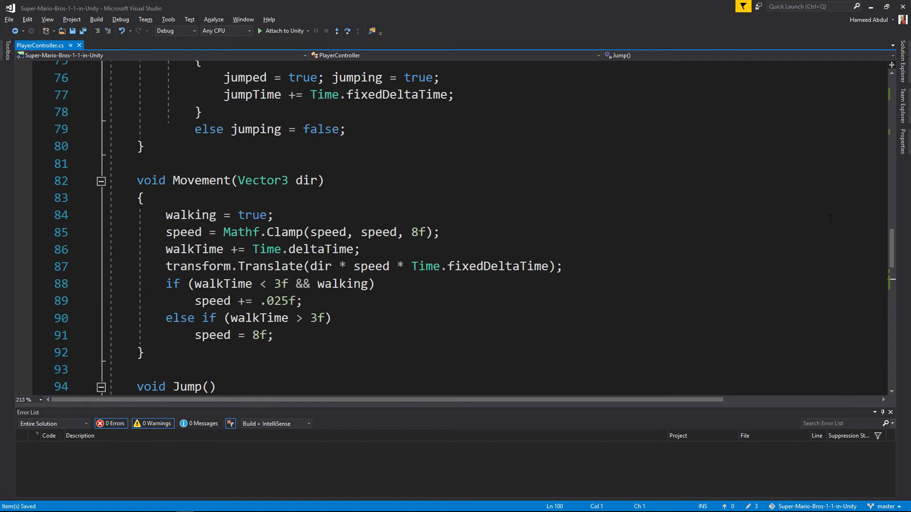
drag(893, 253, 893, 93)
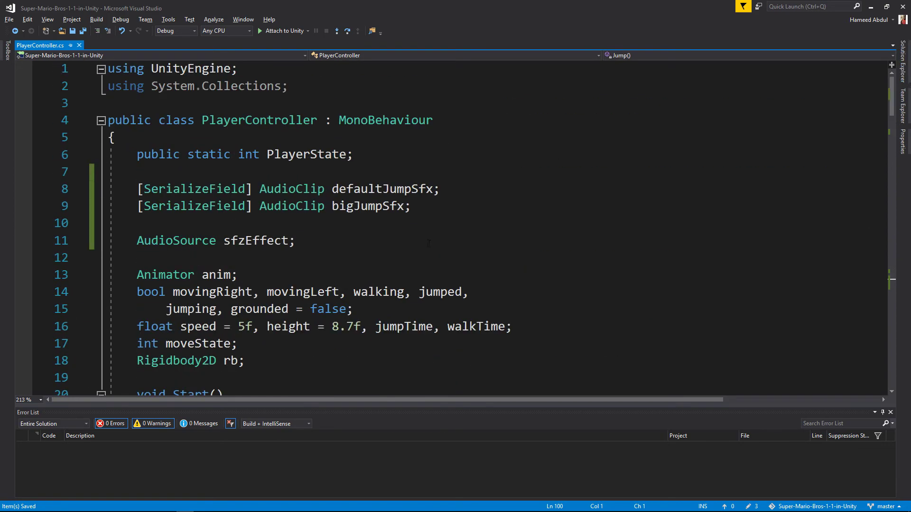
scroll(427, 244, down, 4)
scroll(427, 241, up, 4)
click(445, 204)
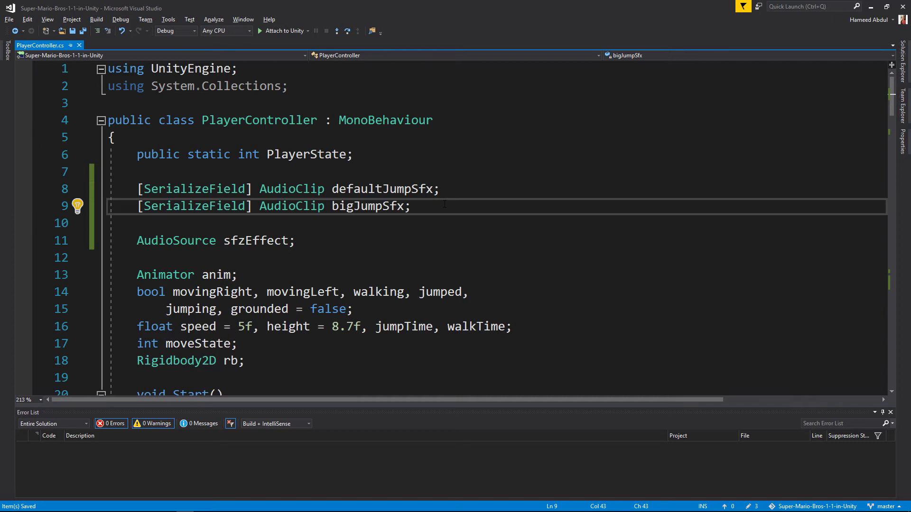
key(Return)
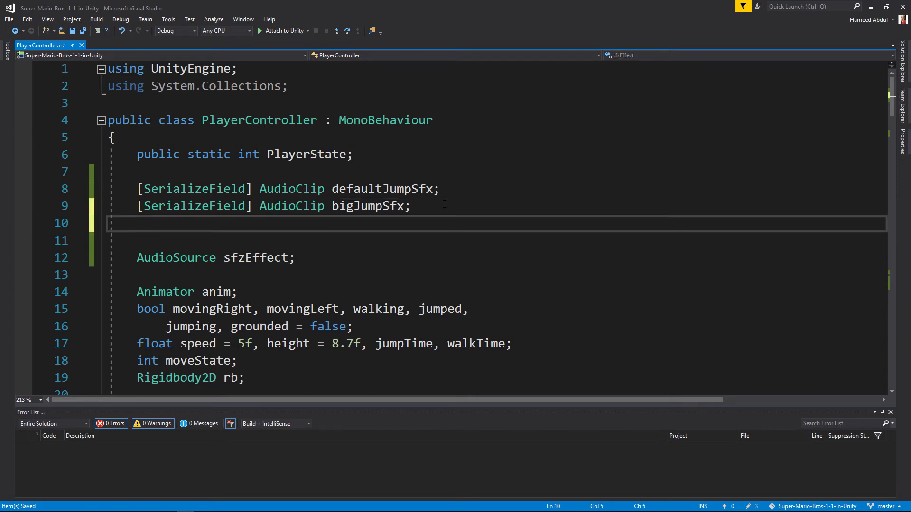
text([SerializeField] AudioClip bigJumpSfx;)
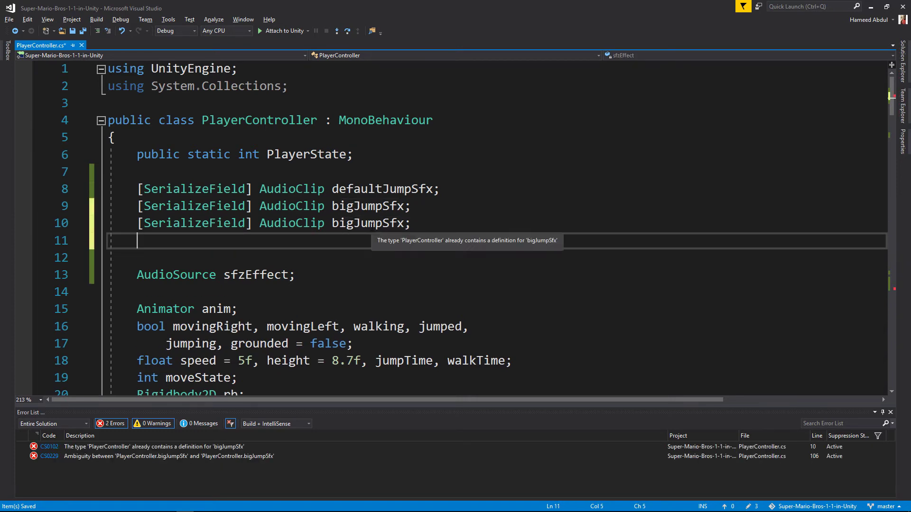
drag(404, 223, 332, 223)
key(BackSpace)
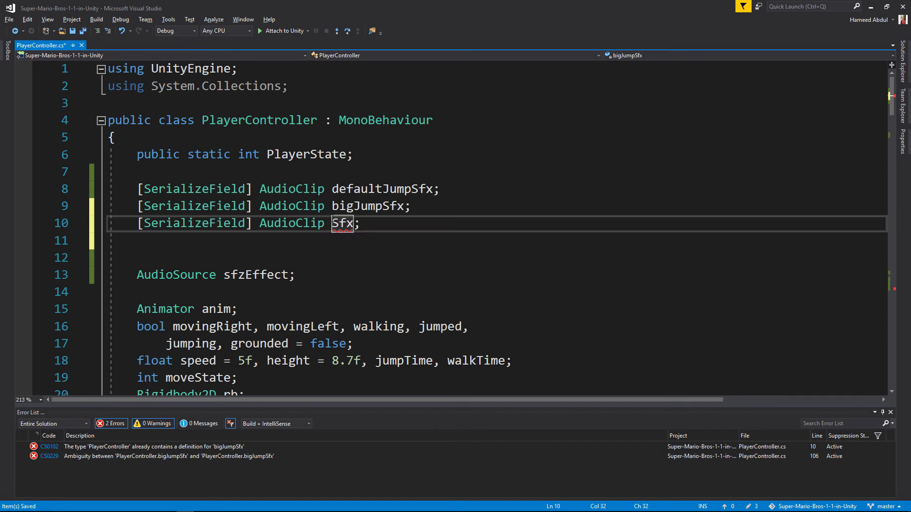
text(coin)
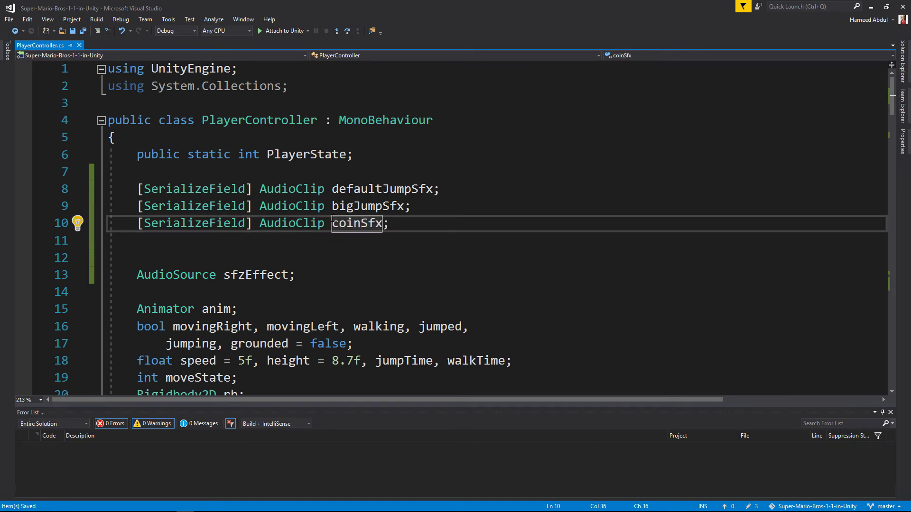
- Delete the extra blank line below the field declarations
click(274, 243)
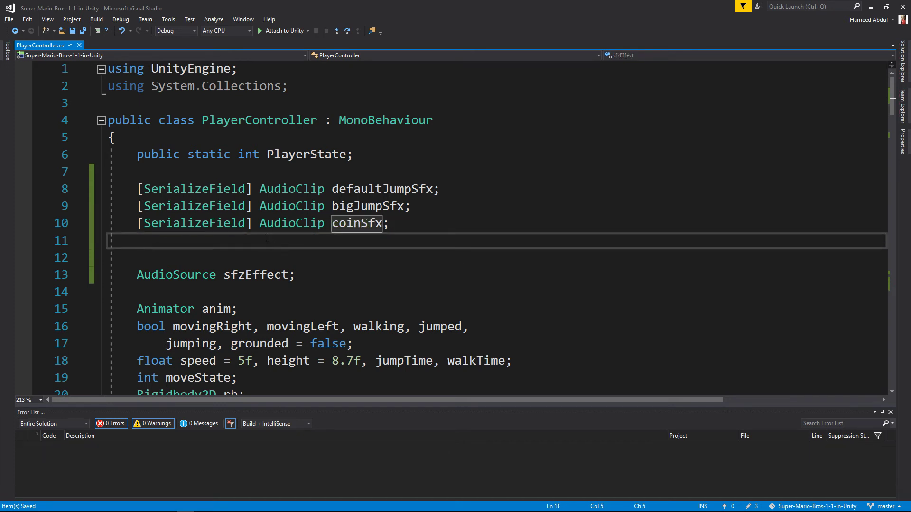
key(Delete)
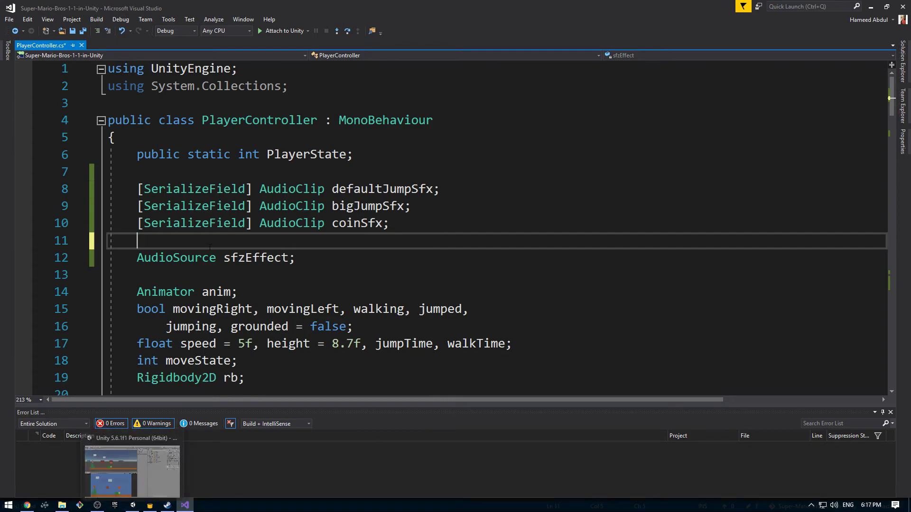
click(206, 274)
- Save PlayerController.cs and review the grounded = false line in OnTriggerExit2D
key(ctrl+s)
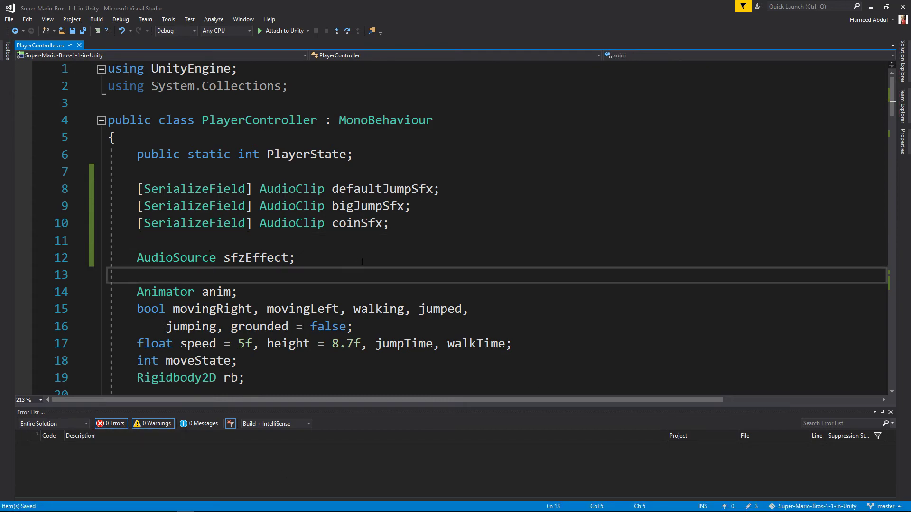
scroll(326, 267, down, 7)
scroll(335, 259, down, 6)
scroll(354, 243, down, 10)
scroll(354, 242, down, 15)
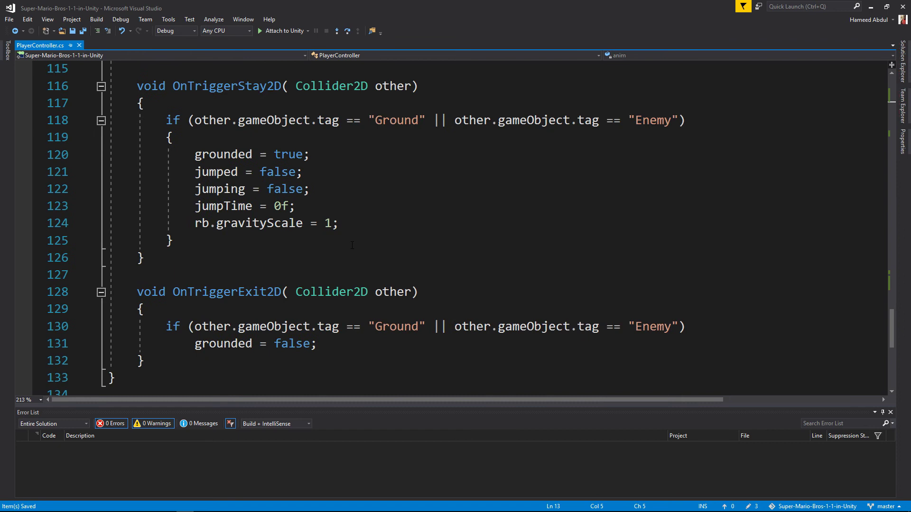
scroll(345, 246, down, 6)
scroll(337, 248, up, 6)
click(357, 295)
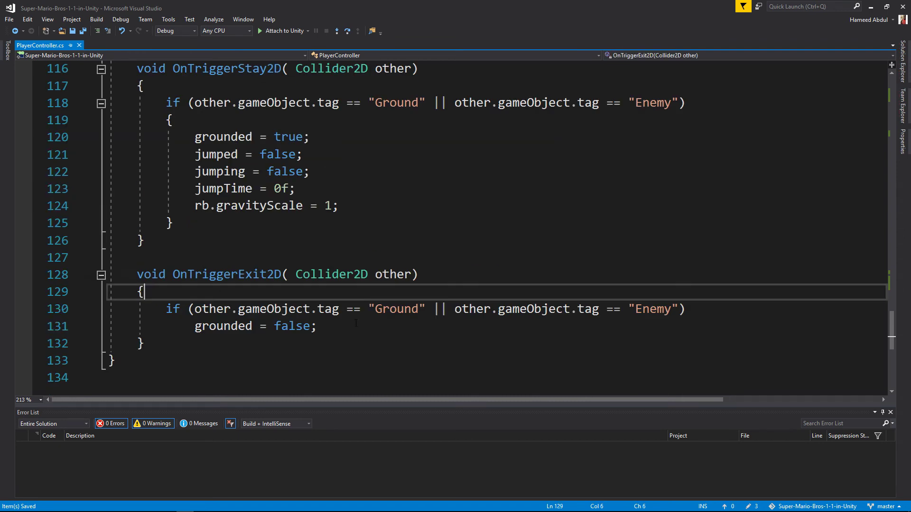
click(356, 323)
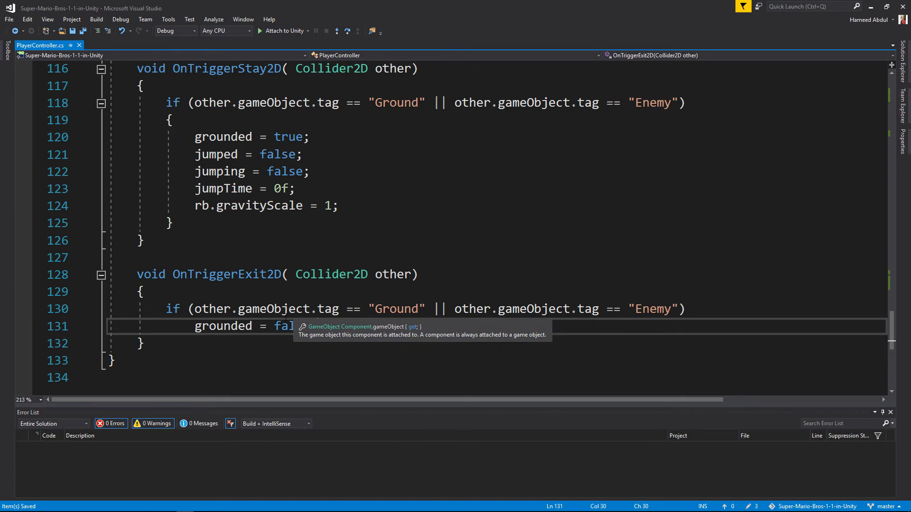
scroll(223, 288, up, 4)
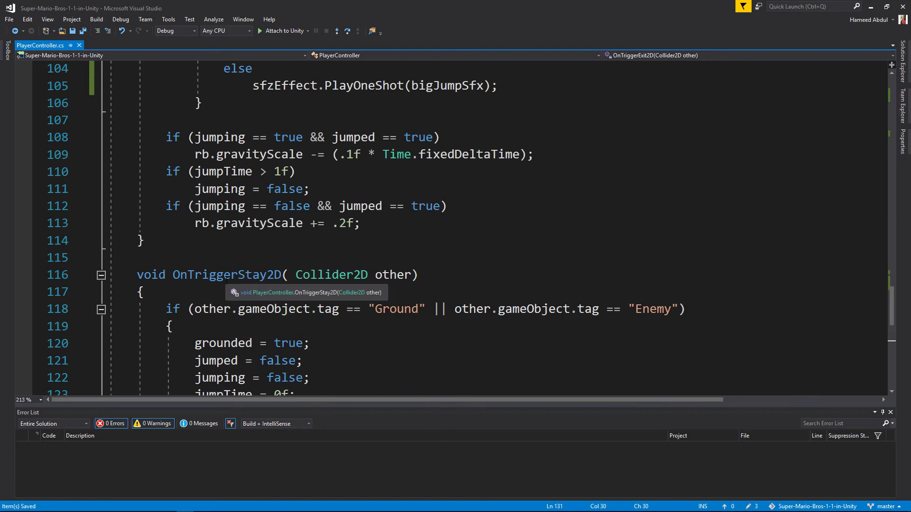
scroll(223, 289, down, 4)
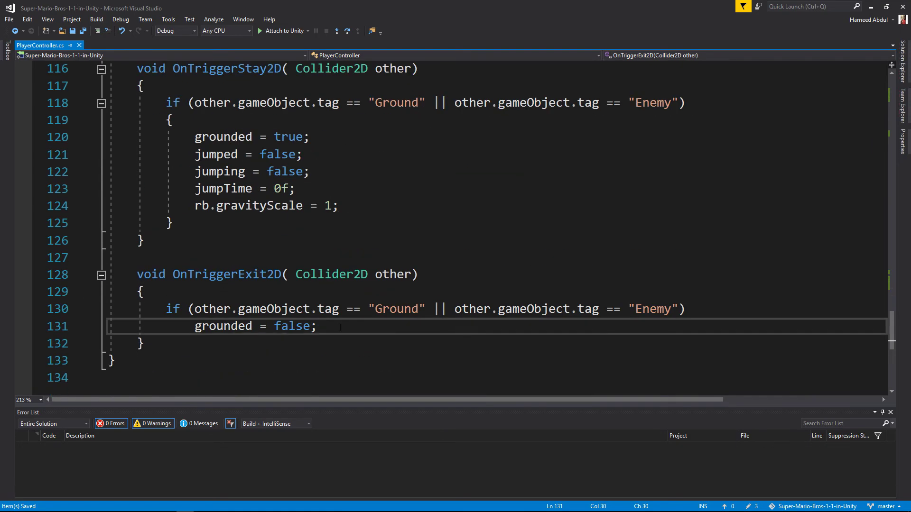
scroll(306, 292, up, 1)
scroll(307, 291, up, 5)
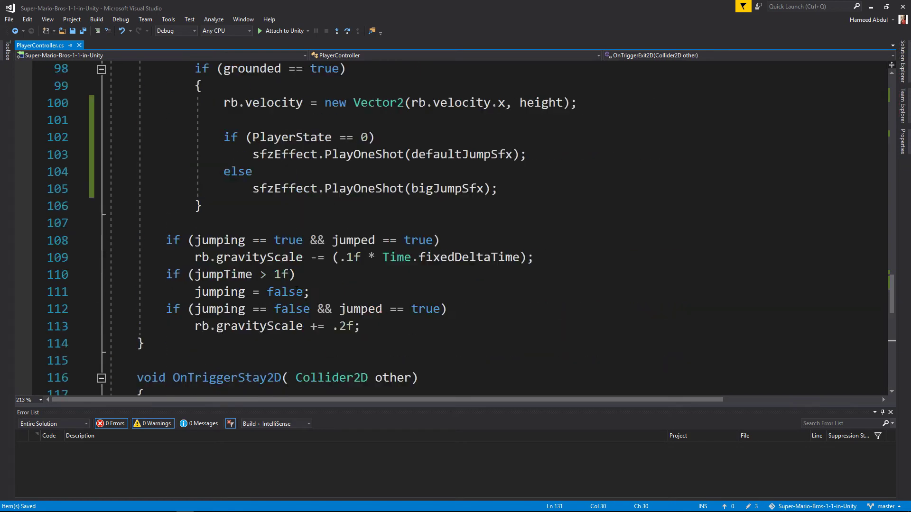
scroll(299, 291, down, 3)
scroll(294, 291, down, 3)
scroll(294, 291, up, 2)
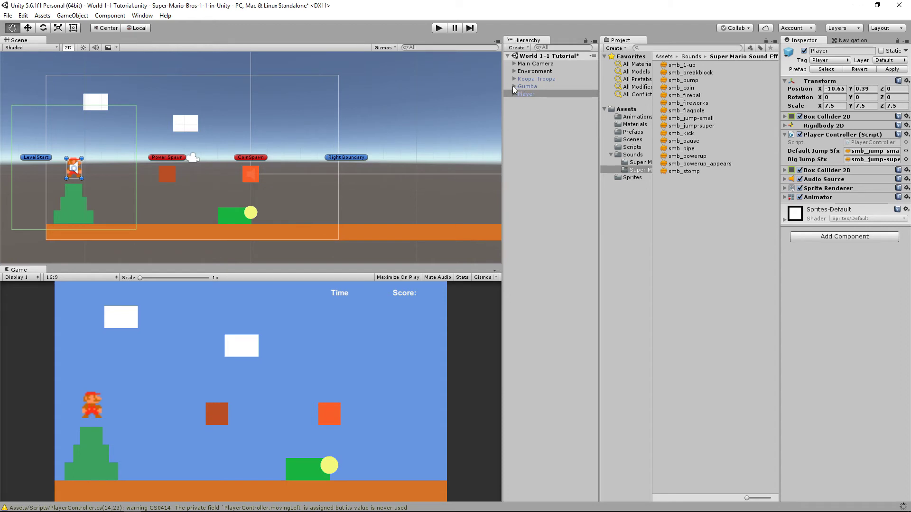
- Expand Environment and select Coin to view its trigger Circle Collider 2D
click(514, 71)
click(533, 117)
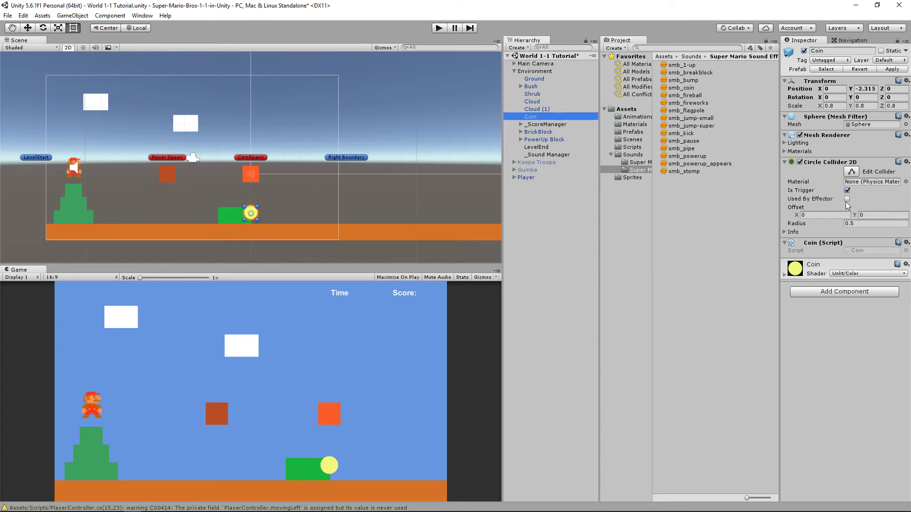
- Below the collapsed Ground/Enemy block in OnTriggerStay2D, add an else-if checking the 'Coin' tag
key(alt+Tab)
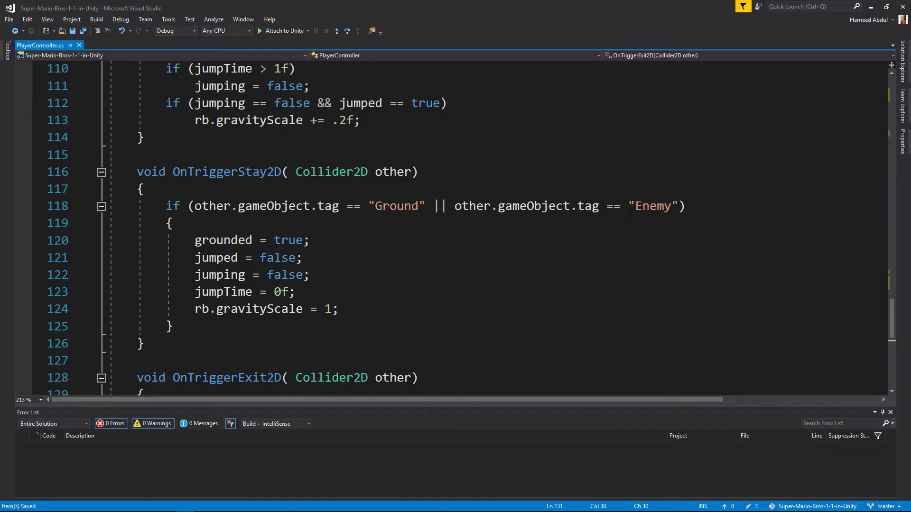
scroll(370, 295, down, 4)
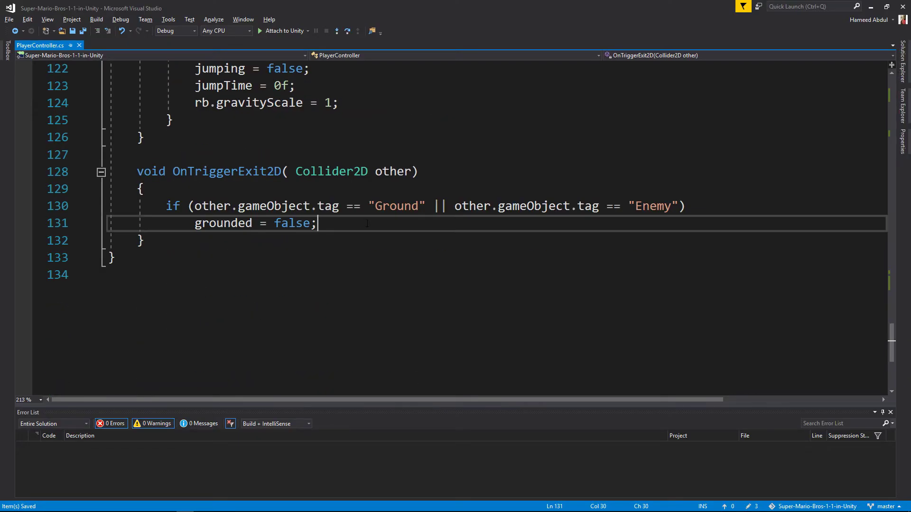
key(Return)
key(BackSpace)
key(BackSpace)
key(Down)
scroll(368, 224, up, 2)
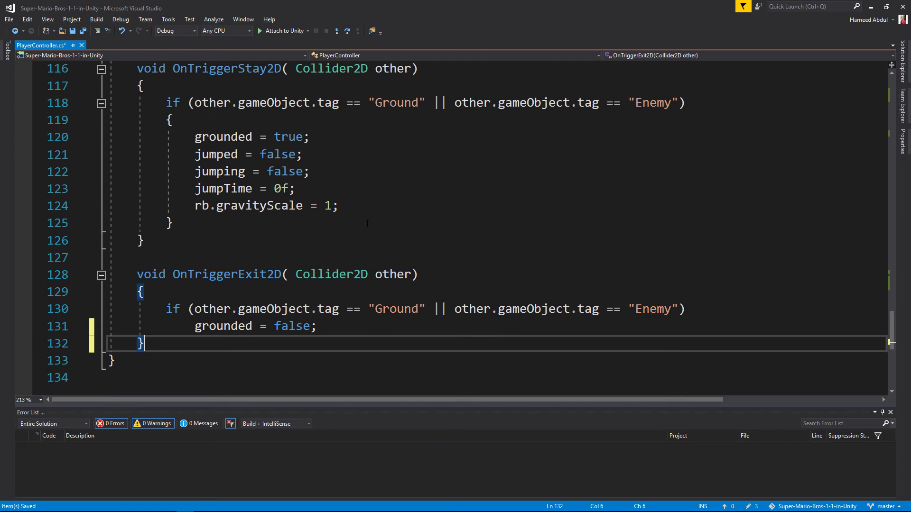
scroll(367, 224, up, 3)
click(102, 257)
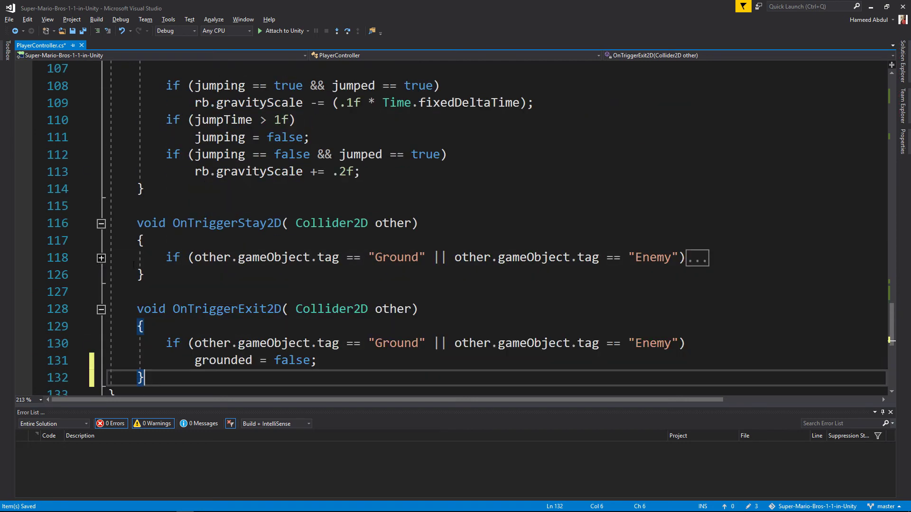
click(731, 262)
key(Return)
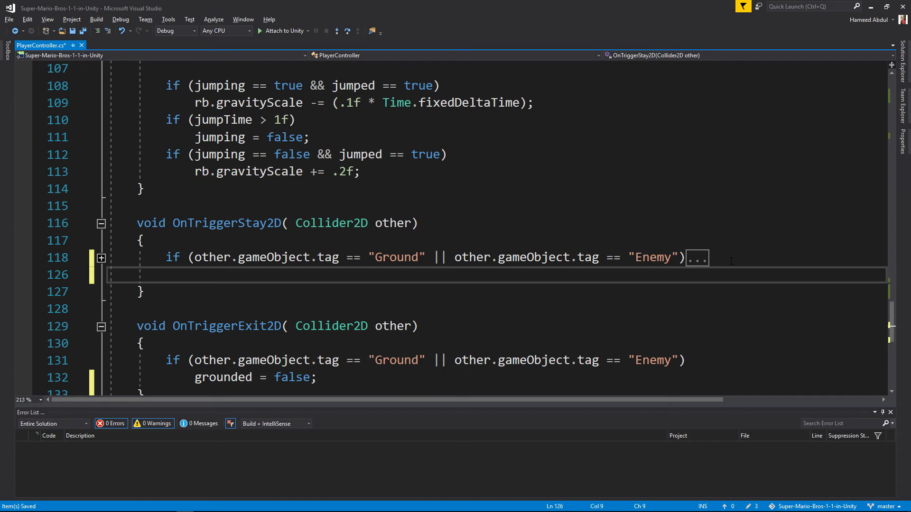
text(else )
text(if(other)
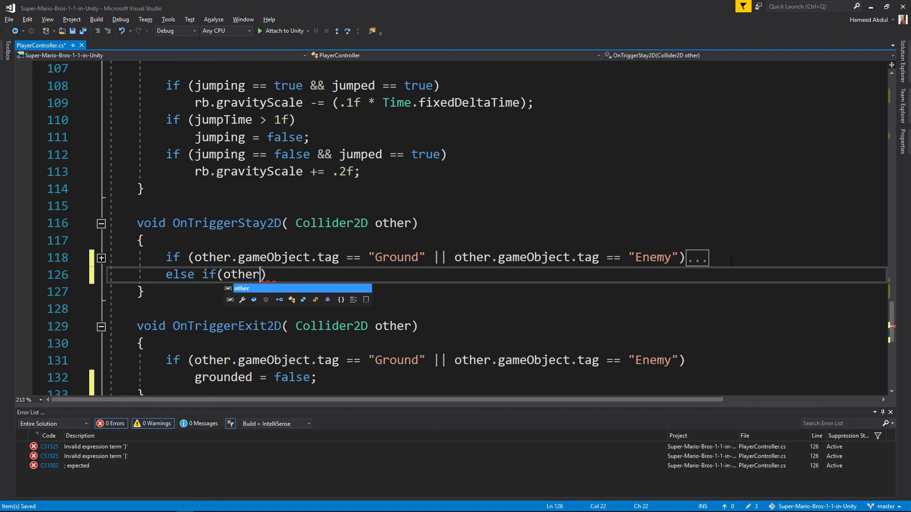
text(.g)
key(Tab)
text(.tag )
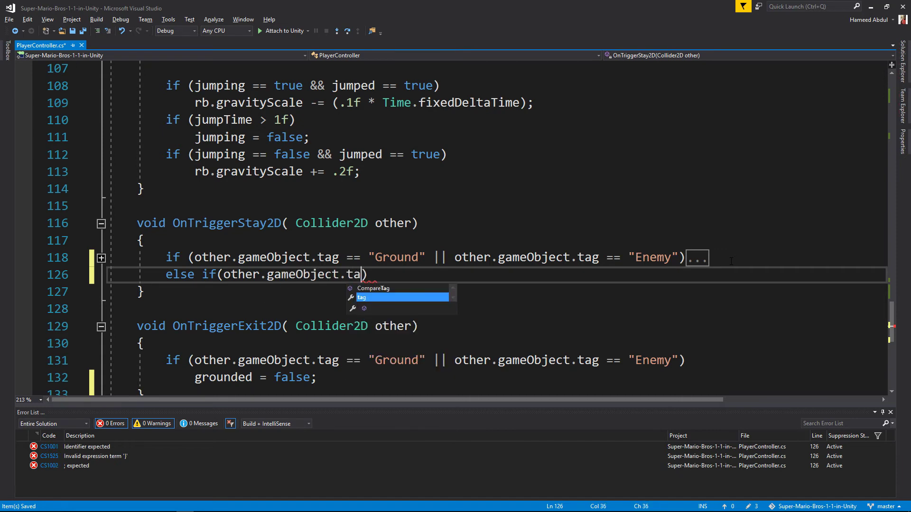
text(== ")
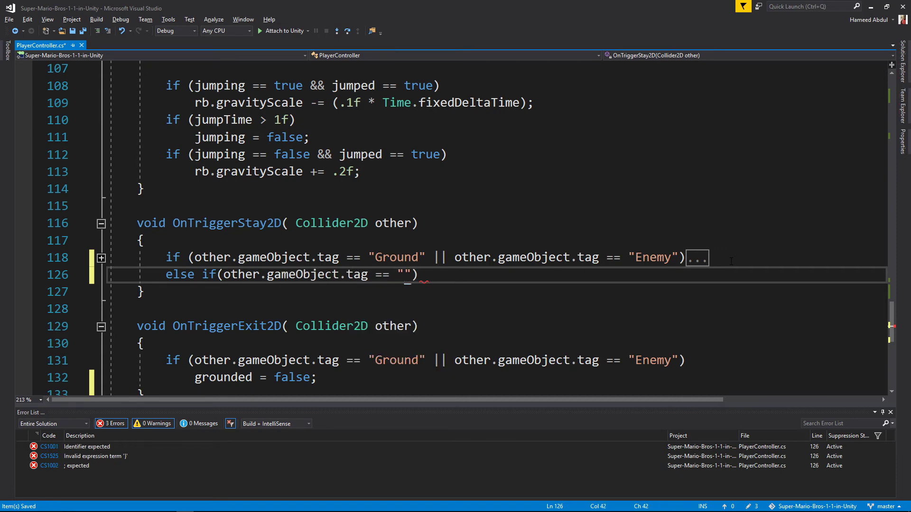
text(coin)
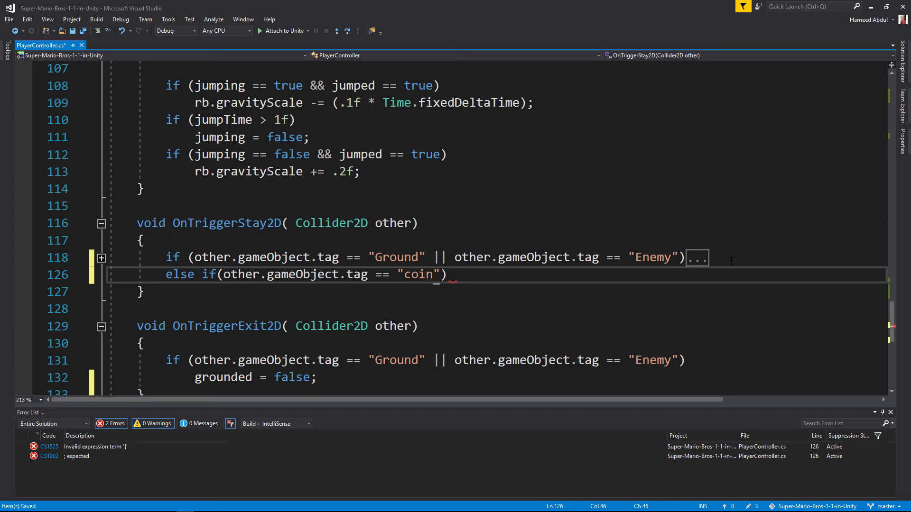
key(BackSpace)
key(BackSpace)
key(BackSpace)
text(Coin)
- Inside the Coin branch, call sfzEffect.PlayOneShot(coinSfx) using IntelliSense completions
key(Right)
key(Right)
key(Return)
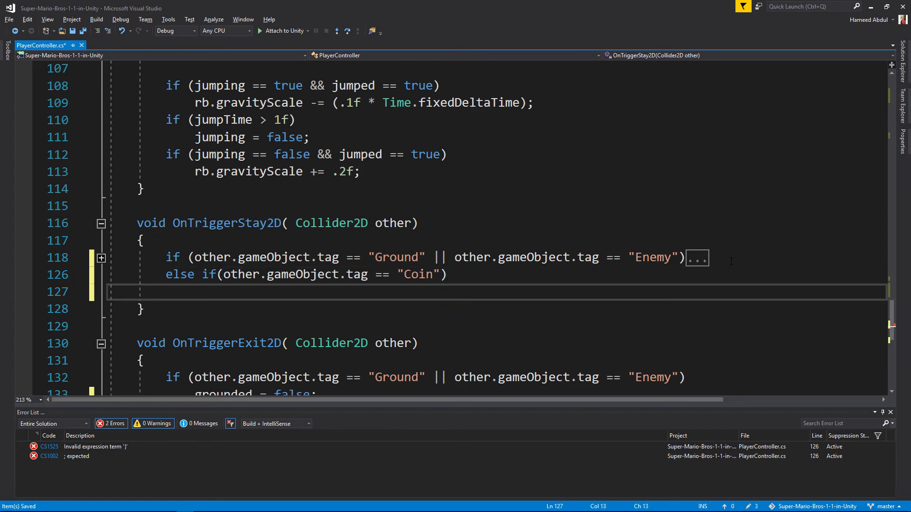
text(PlayerState)
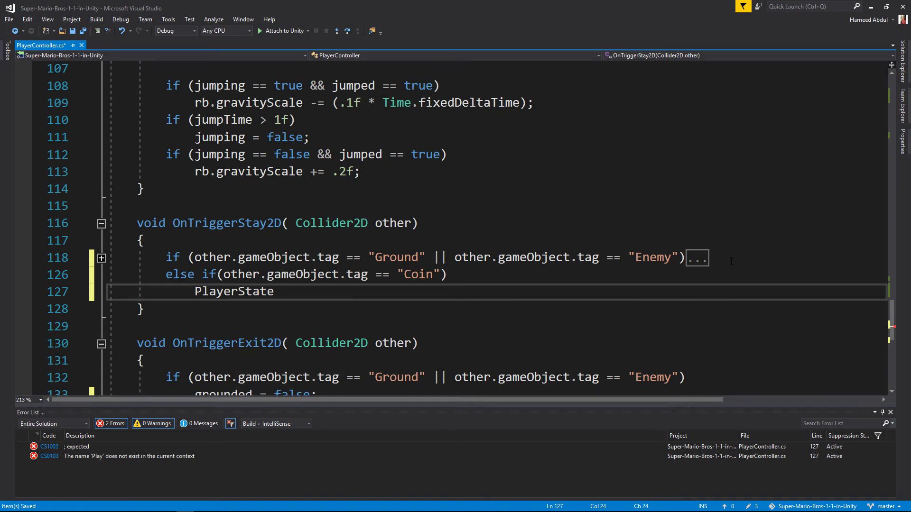
key(ctrl+BackSpace)
text(sf)
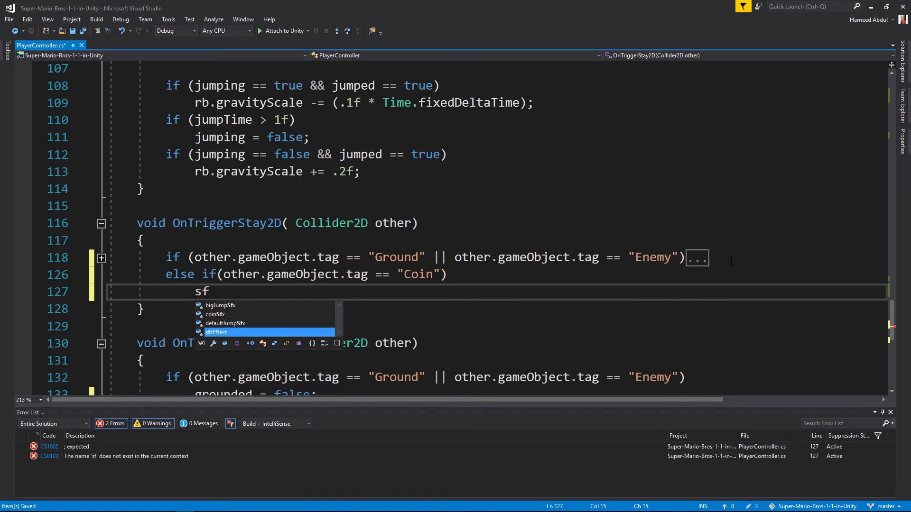
key(Tab)
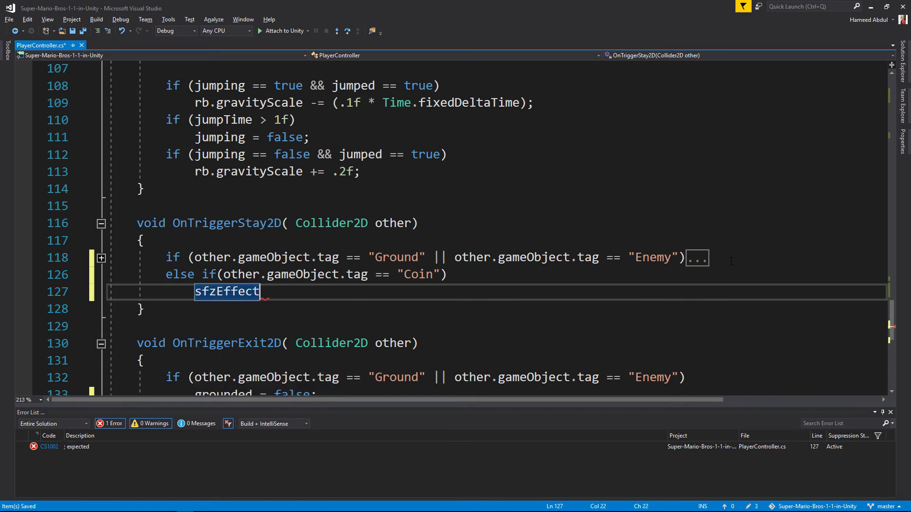
text(.p)
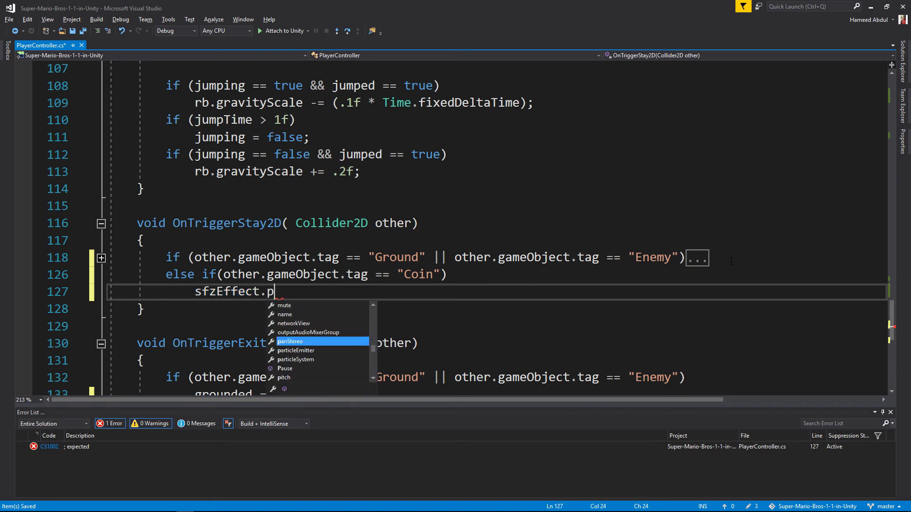
text(lay)
key(Down)
key(Down)
key(Down)
key(Tab)
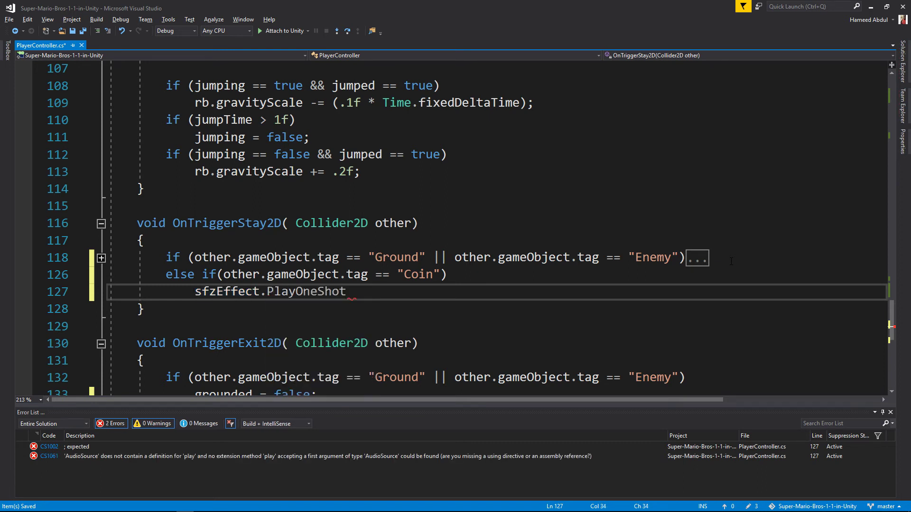
text((coi)
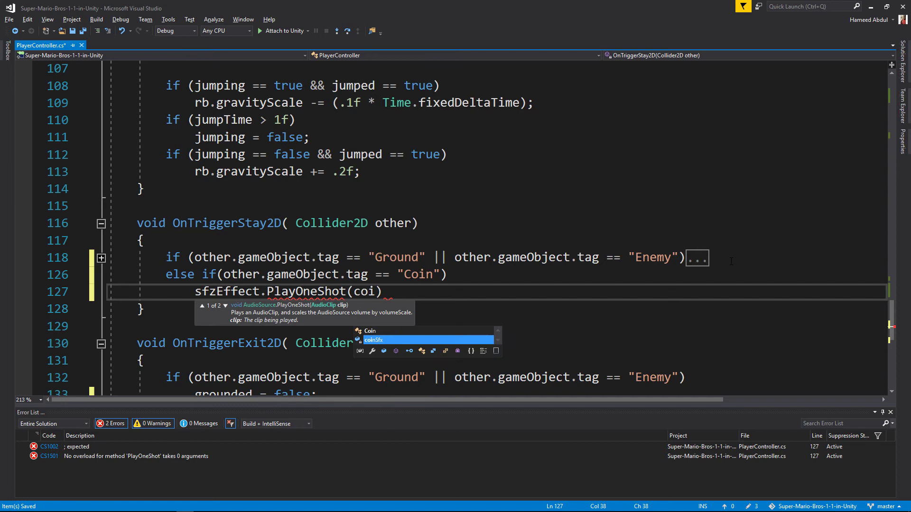
text(n)
key(Tab)
text(;)
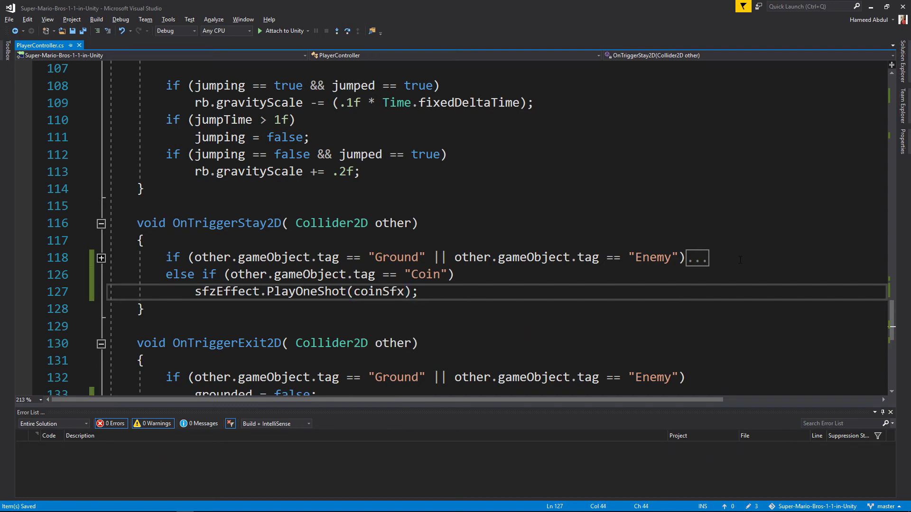
- Create a 'Coin' tag through Add Tag in the Coin object's Tag menu, then select Player
key(alt+Tab)
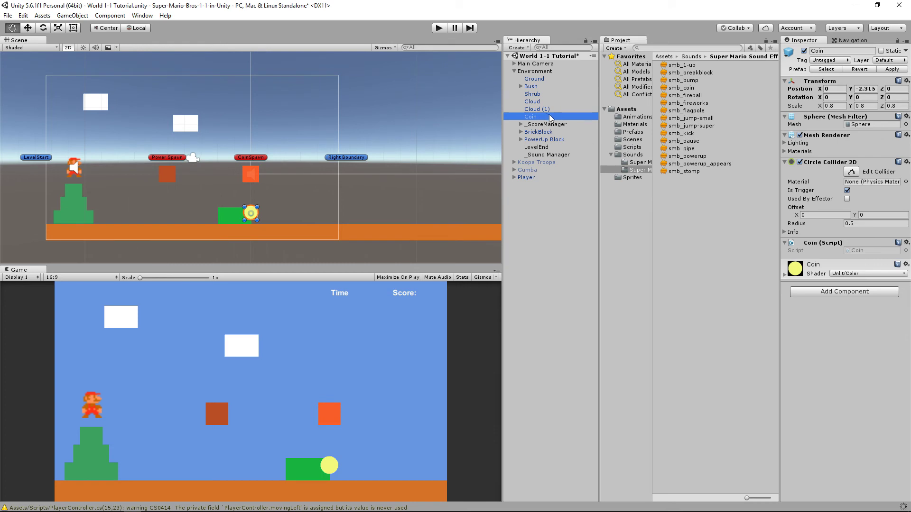
click(514, 71)
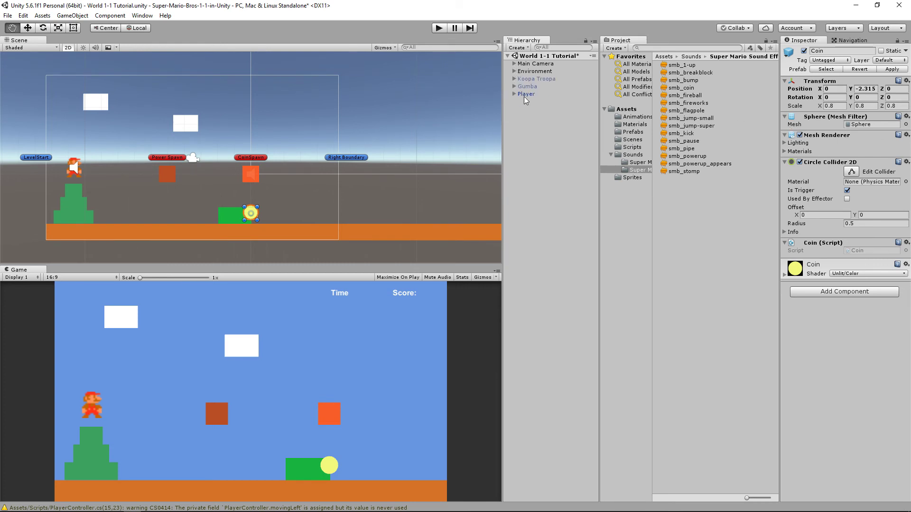
click(823, 61)
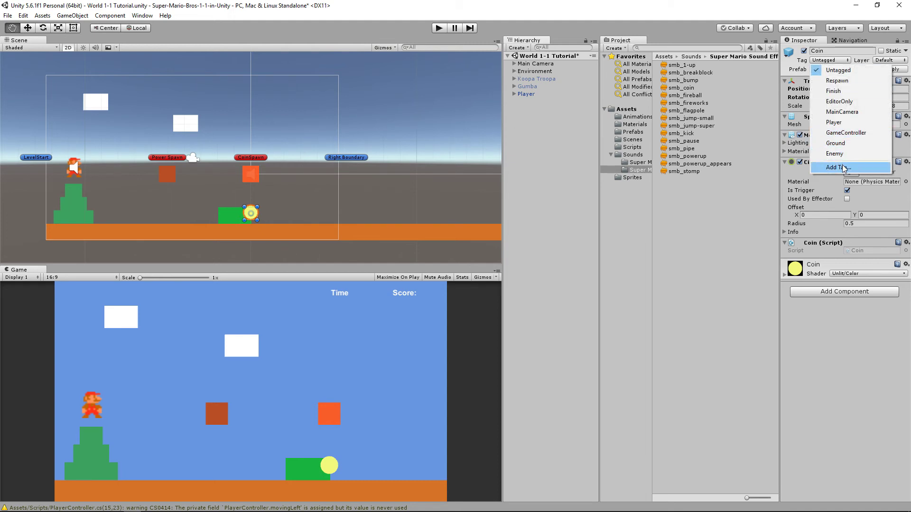
click(845, 168)
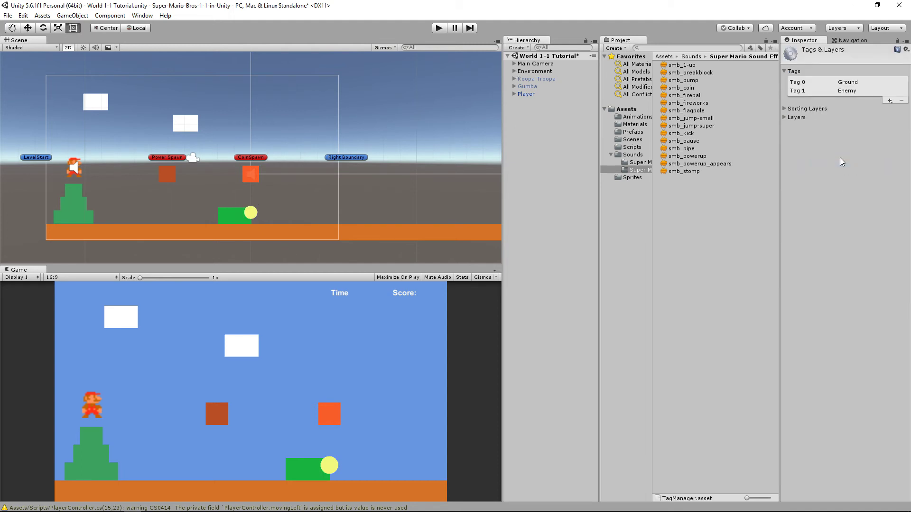
click(889, 101)
text(Co)
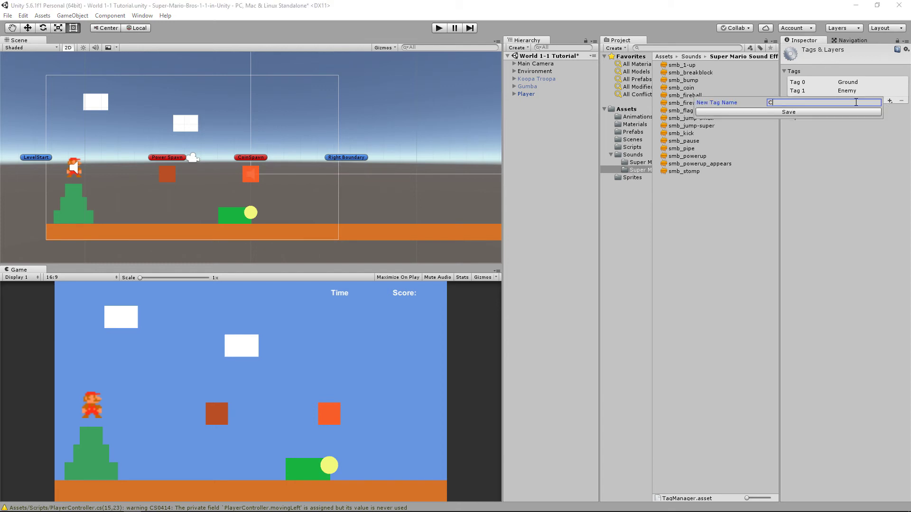
text(in)
key(Return)
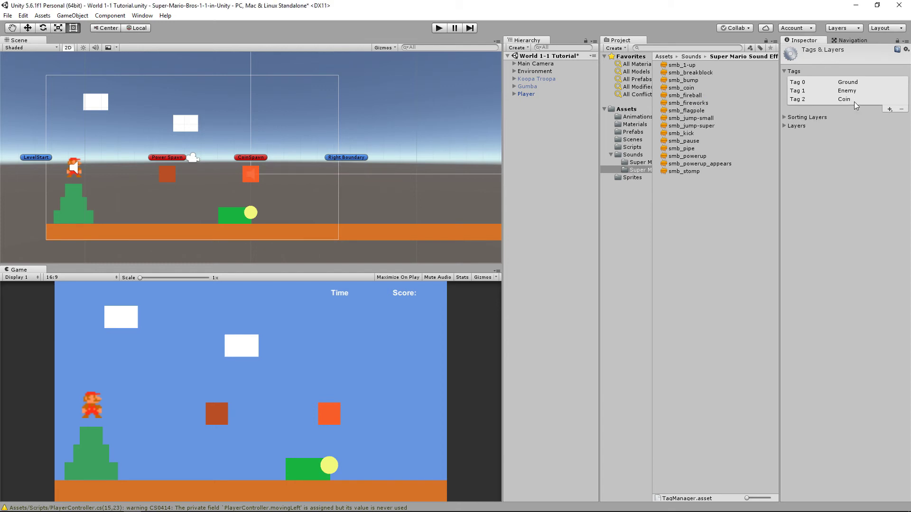
click(526, 94)
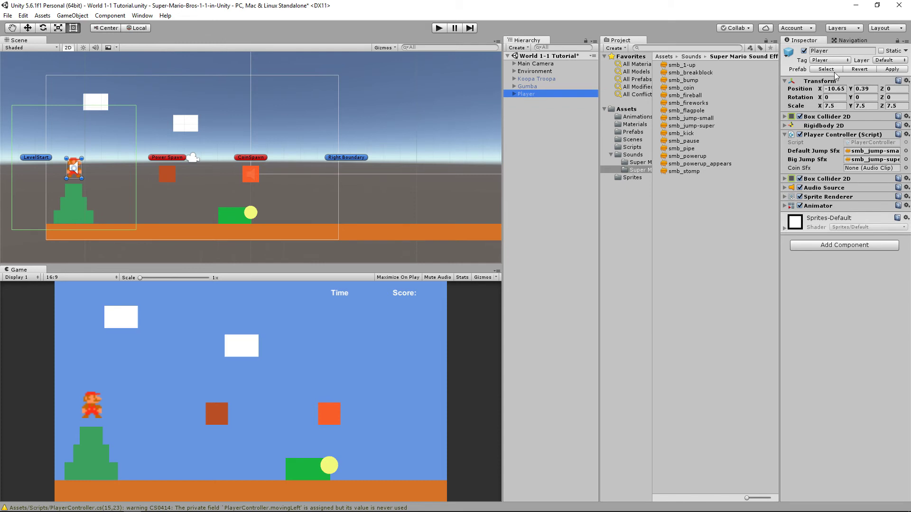
- Assign smb_coin to the Player's Coin Sfx field and play-test running Mario into the coin
click(513, 94)
click(683, 88)
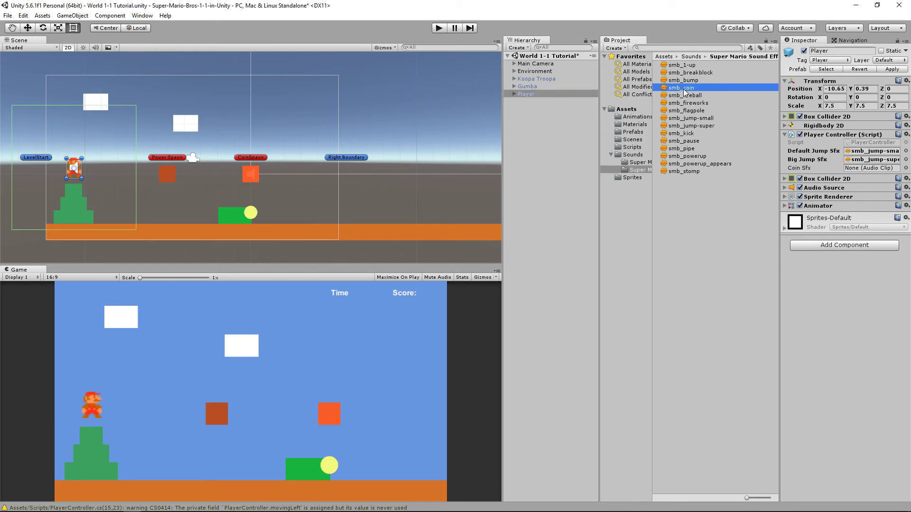
drag(684, 88, 859, 169)
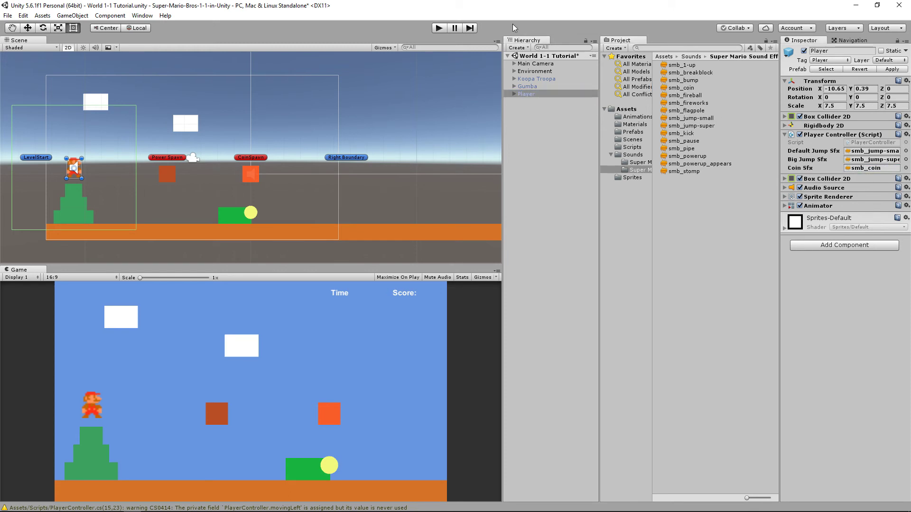
click(438, 28)
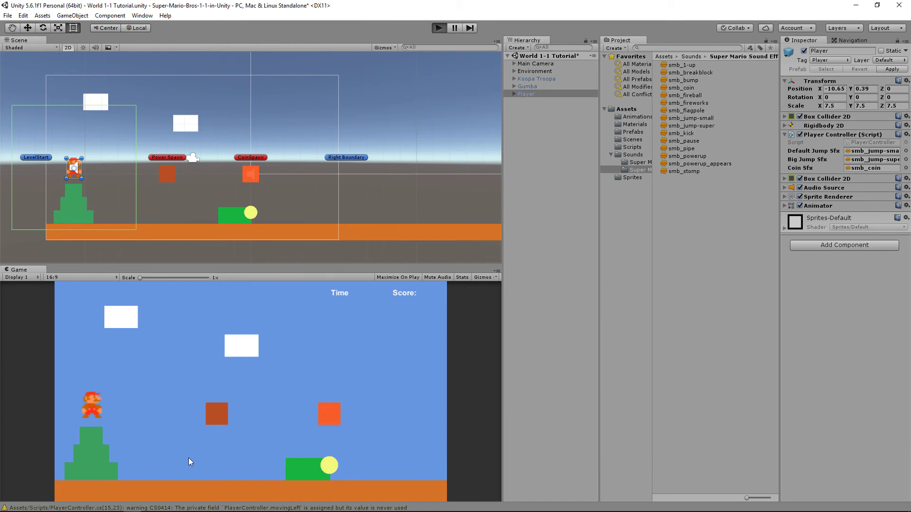
key(space)
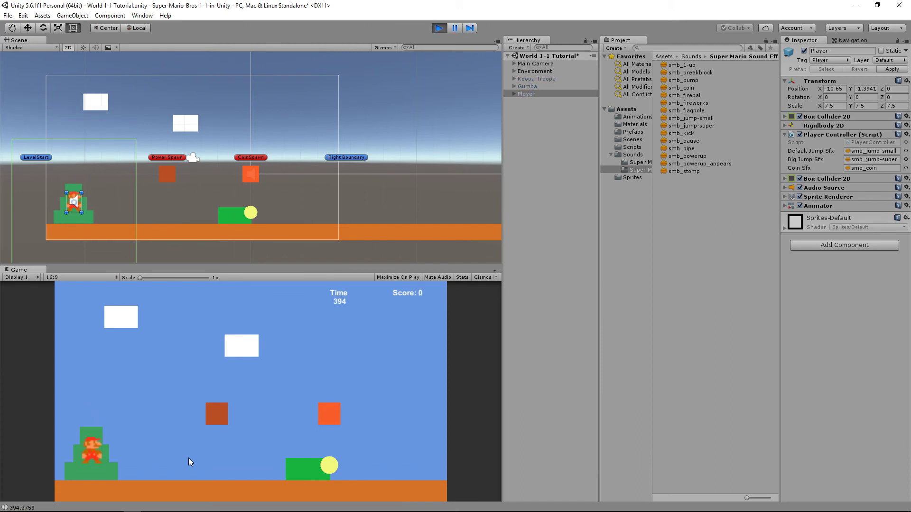
key(Right)
key(space)
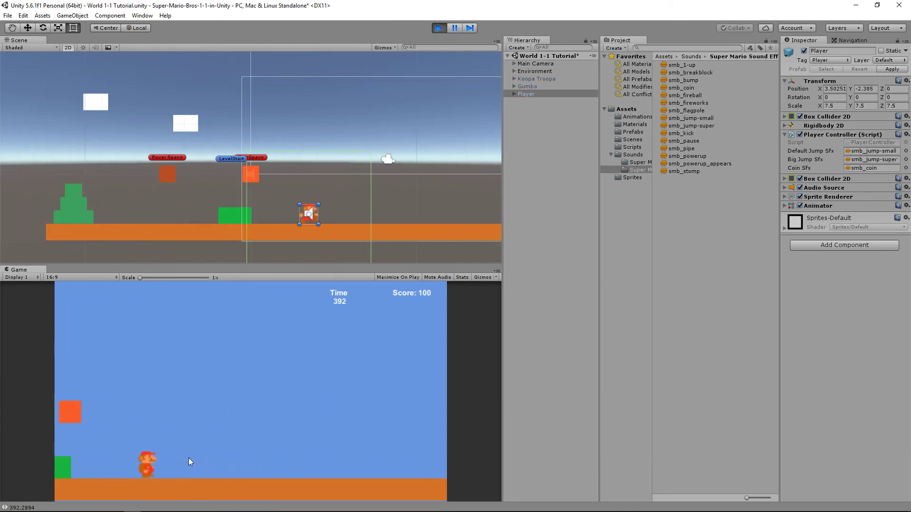
click(439, 24)
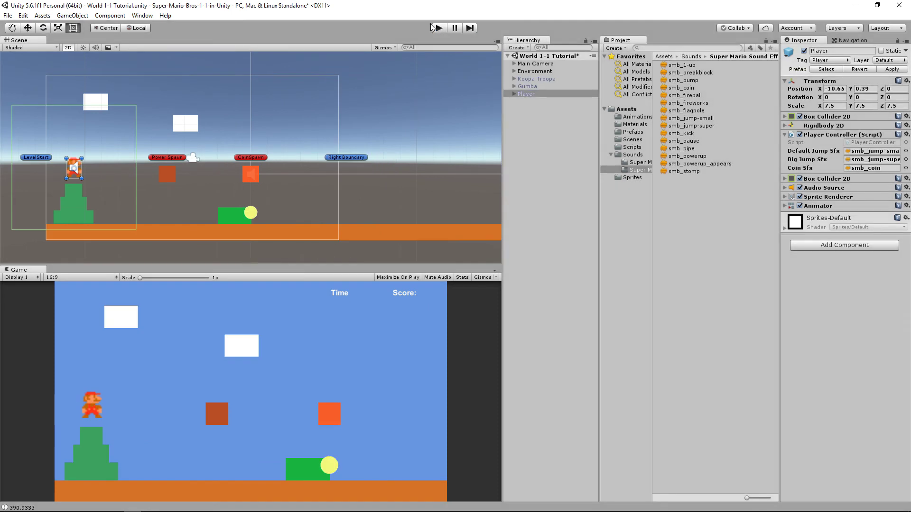
- Select the Coin object under Environment and open its Coin script in Visual Studio
click(632, 147)
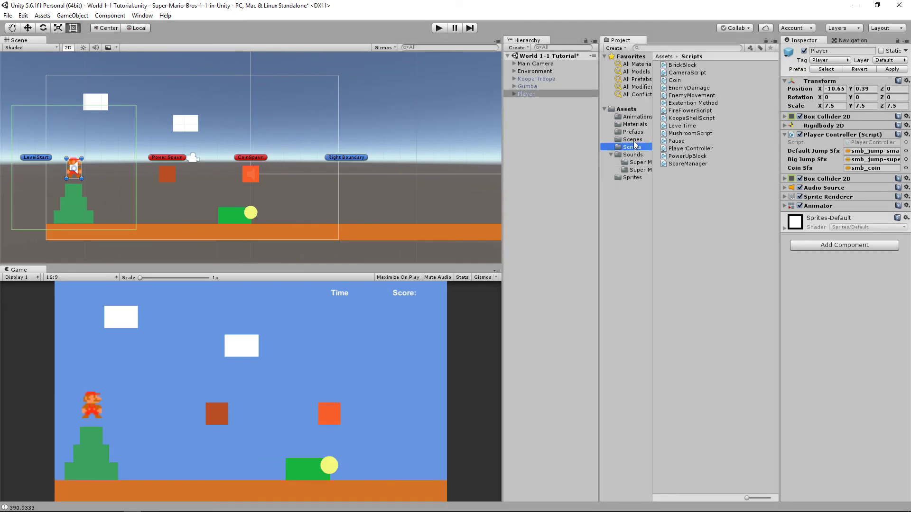
click(635, 133)
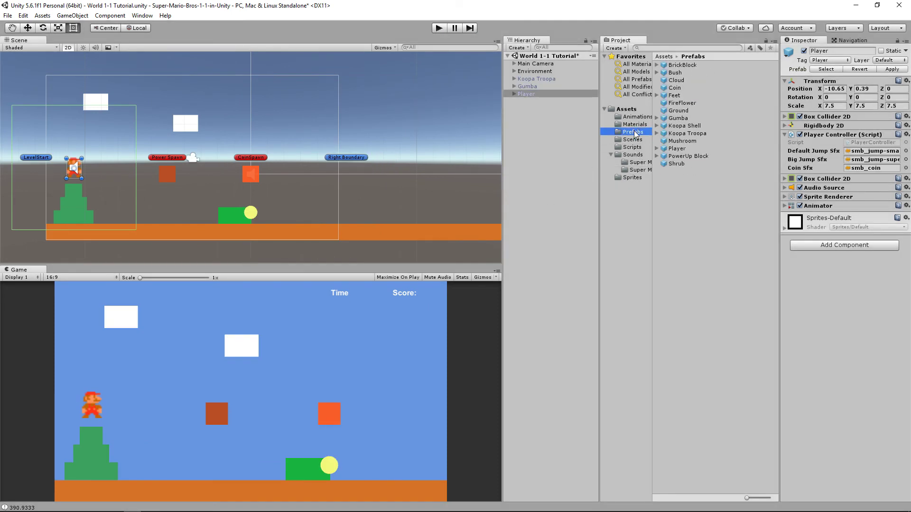
click(544, 87)
click(514, 72)
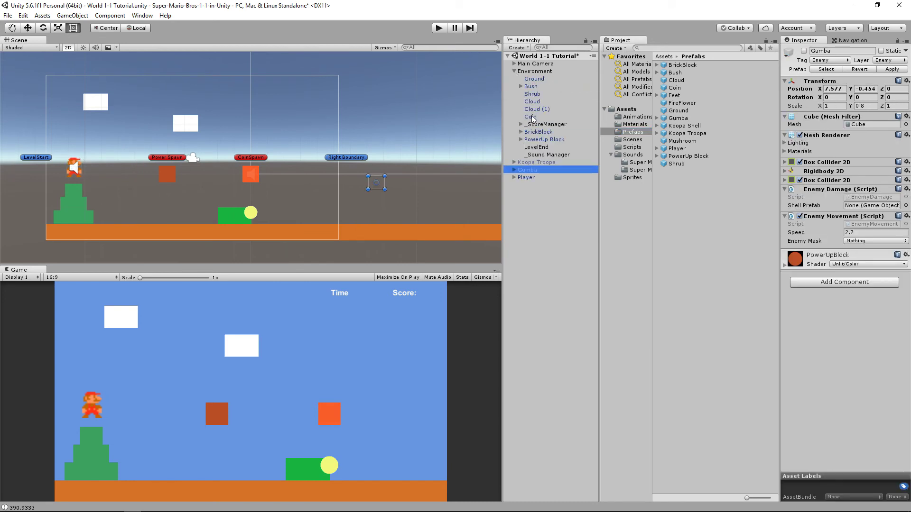
click(532, 117)
click(893, 69)
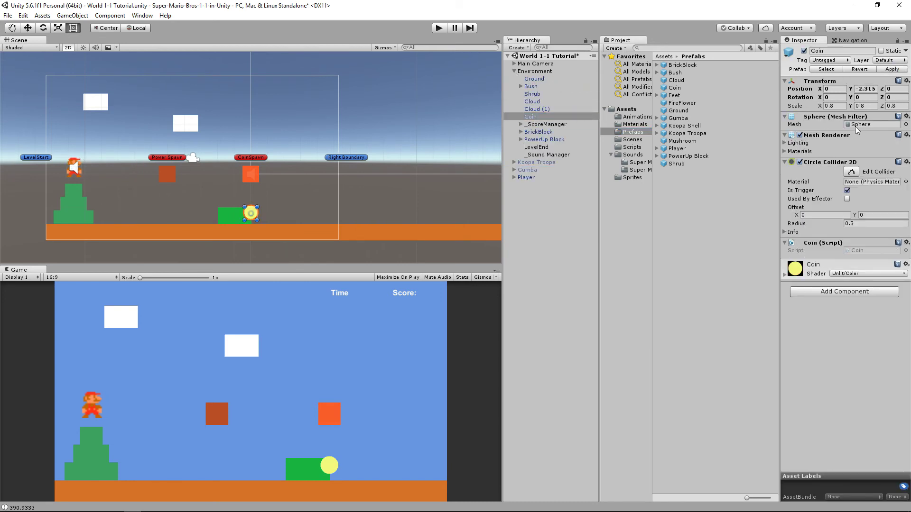
double_click(886, 251)
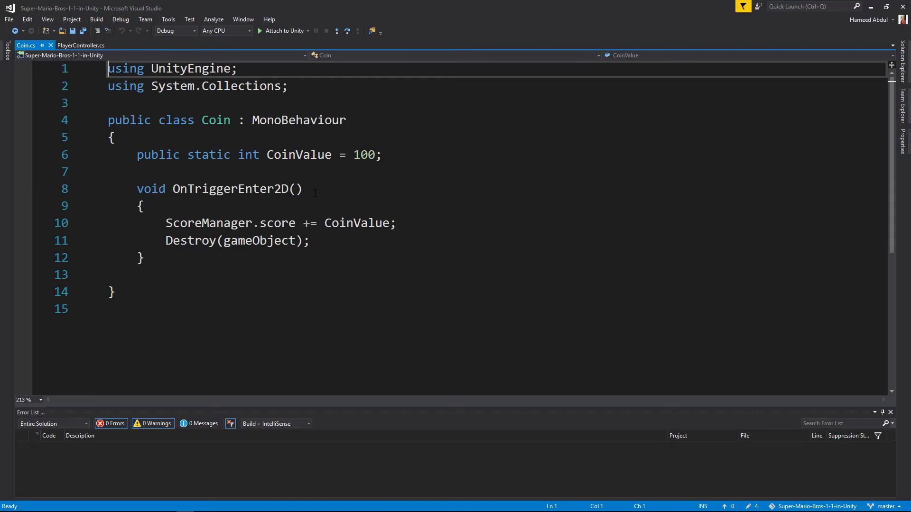
- Delete the trailing blank line in the Coin script, save it, and return to PlayerController
click(157, 275)
key(Delete)
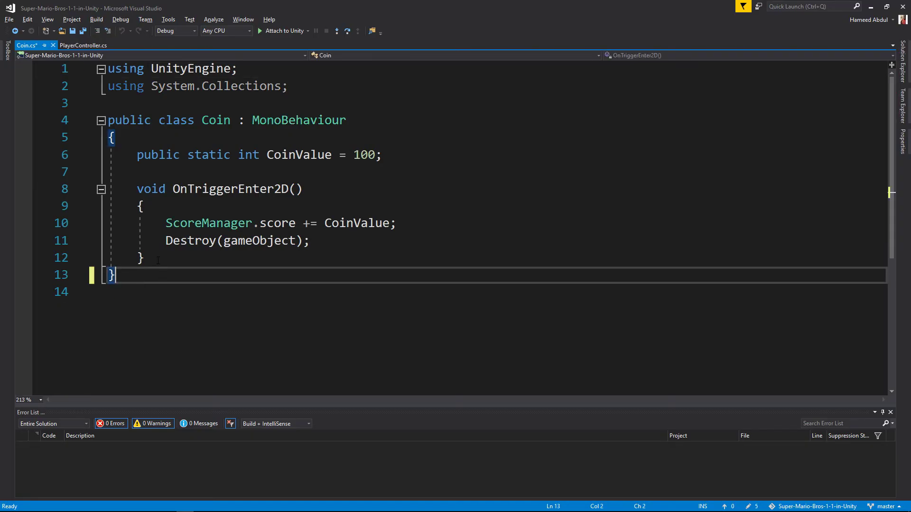
key(ctrl+s)
click(80, 46)
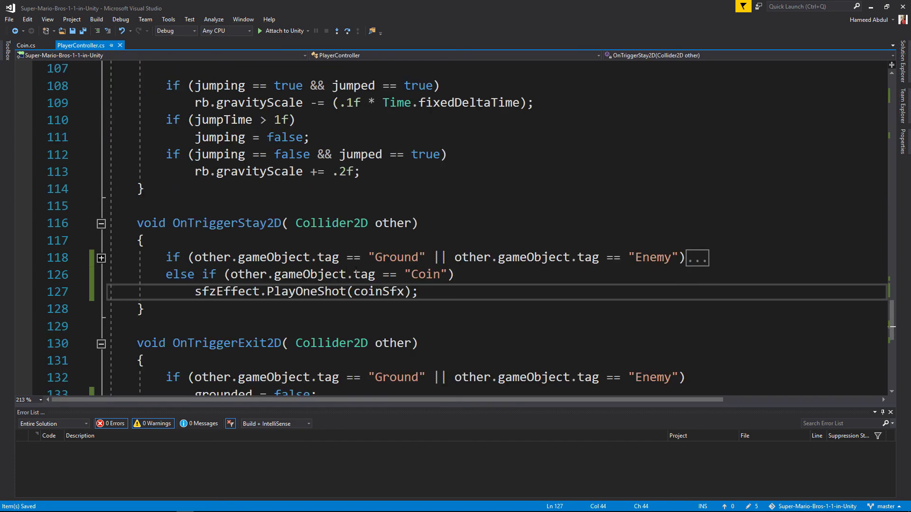
- Add an OnTriggerEnter method stub after OnTriggerStay2D in PlayerController
click(261, 224)
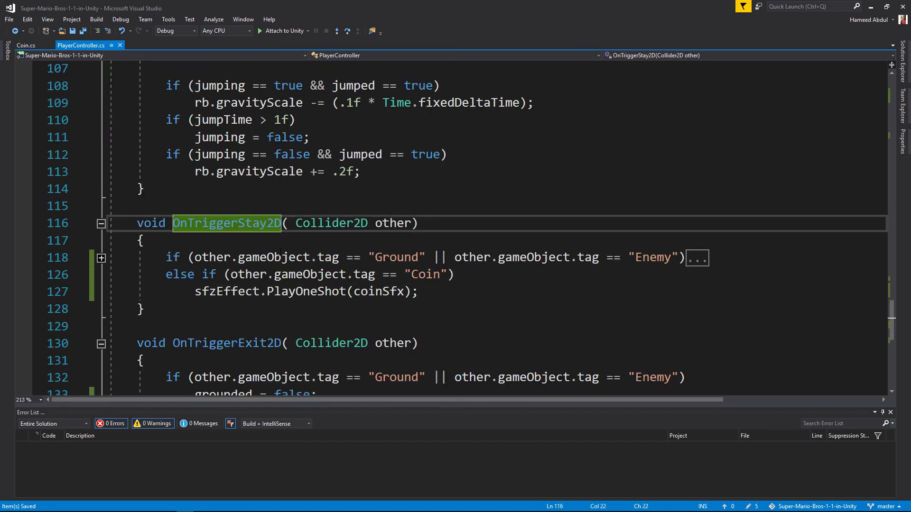
scroll(284, 243, down, 3)
scroll(469, 228, up, 4)
scroll(470, 228, up, 3)
scroll(469, 228, up, 1)
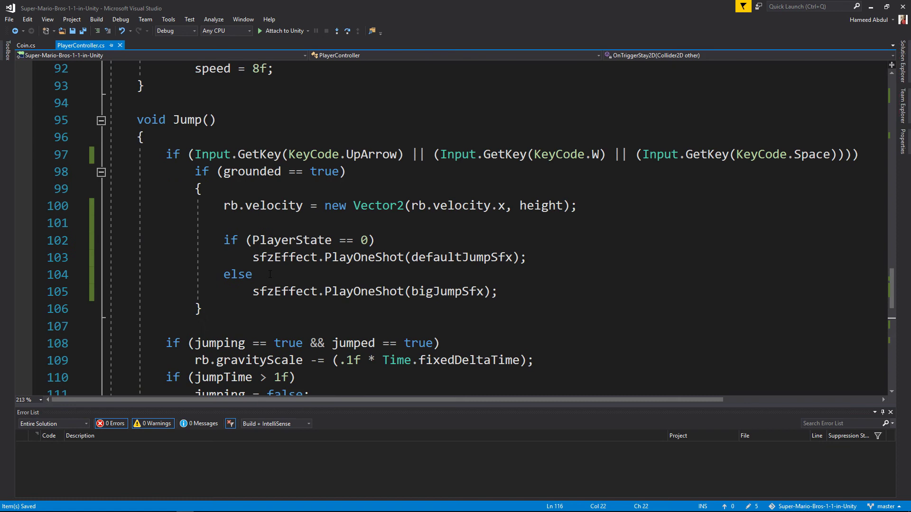
scroll(470, 228, down, 5)
scroll(183, 275, down, 1)
click(171, 262)
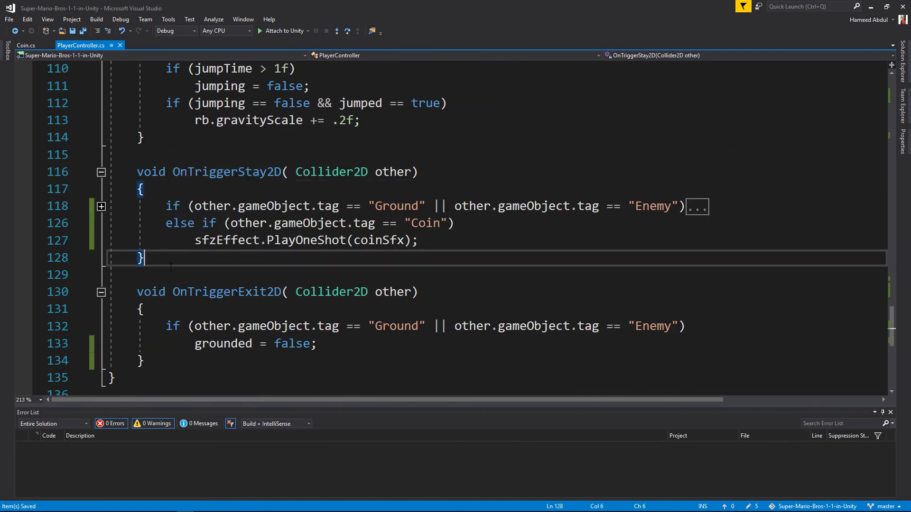
key(Return)
key(Return)
text(v)
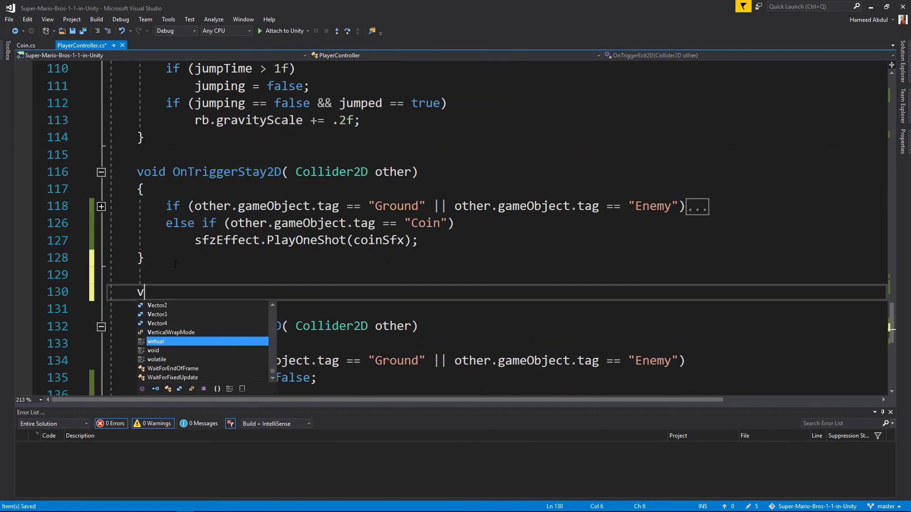
text(oid On)
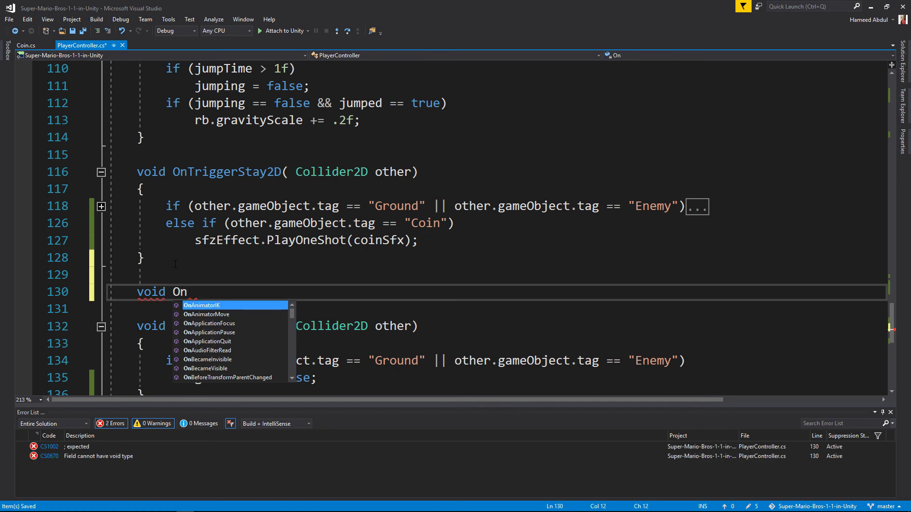
text(t)
key(Down)
key(Down)
key(Return)
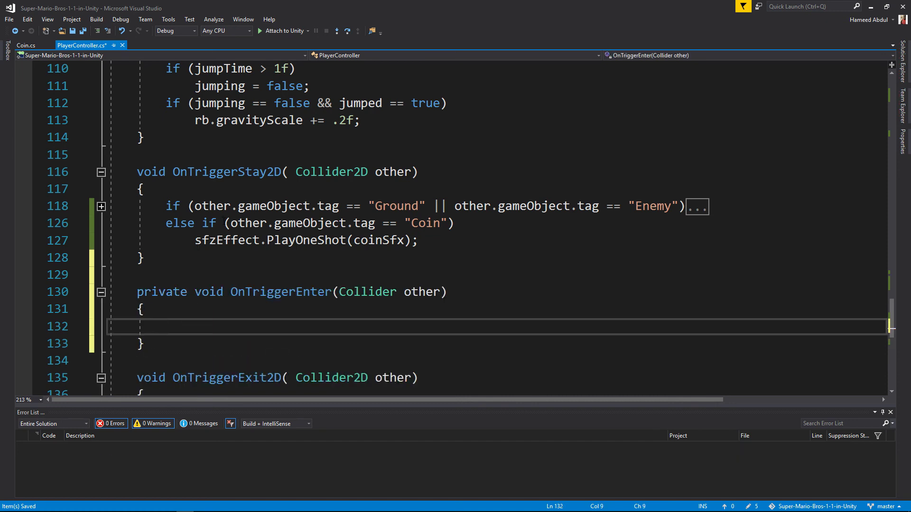
- Move the Coin-tag sound check into OnTriggerEnter as a plain if, then save PlayerController
drag(223, 222, 420, 241)
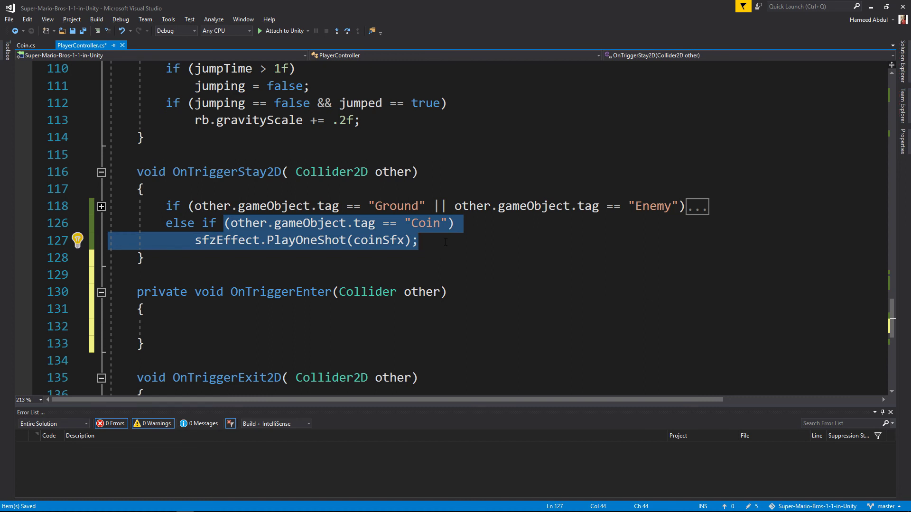
key(alt+Down)
key(alt+Down)
key(alt+Down)
key(alt+Down)
key(alt+Down)
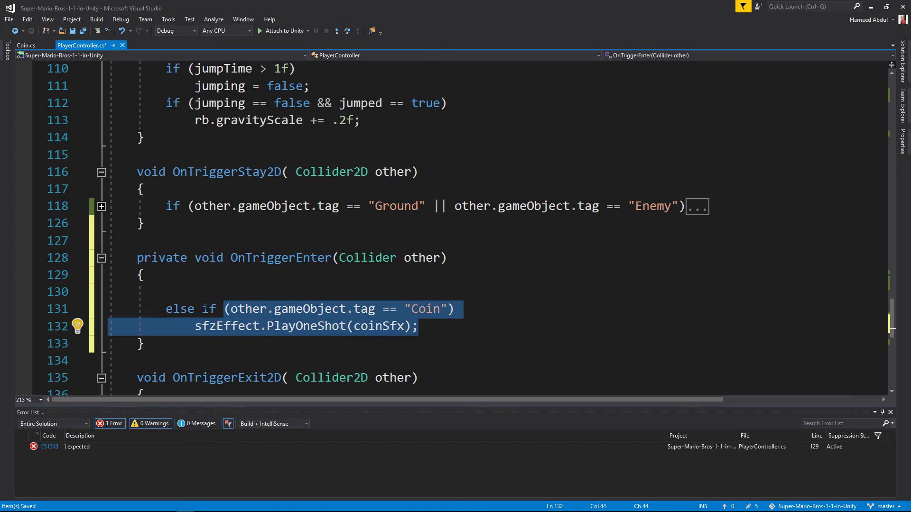
click(202, 309)
key(BackSpace)
key(BackSpace)
key(BackSpace)
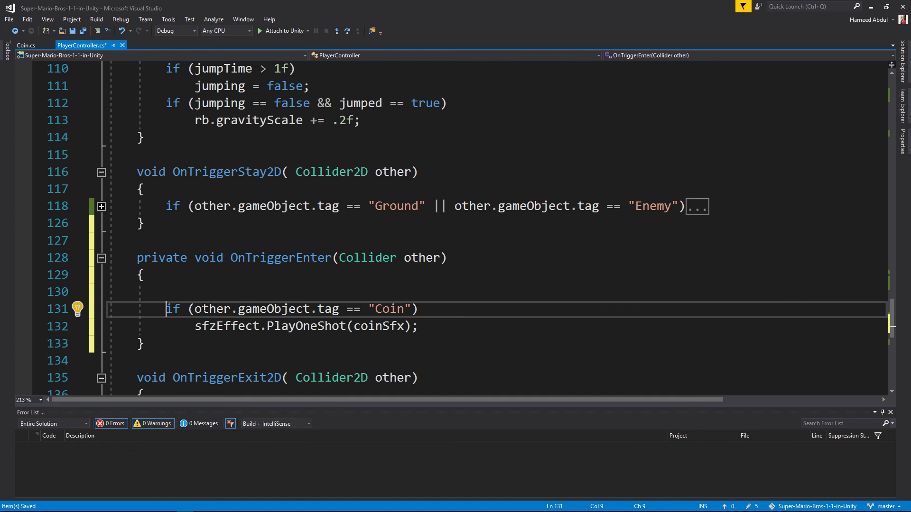
key(BackSpace)
key(BackSpace)
key(BackSpace)
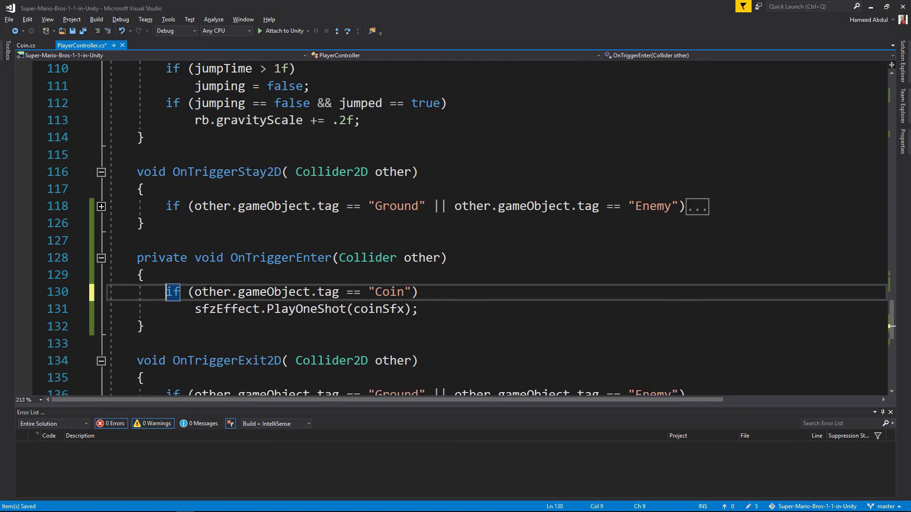
key(ctrl+s)
key(alt+Tab)
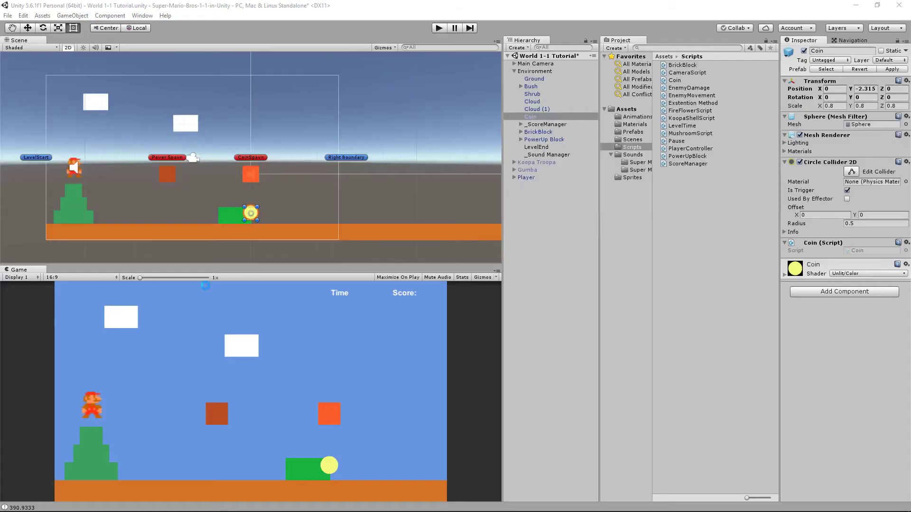
- Tag the coin object as Coin and play-test running Mario into it
click(834, 62)
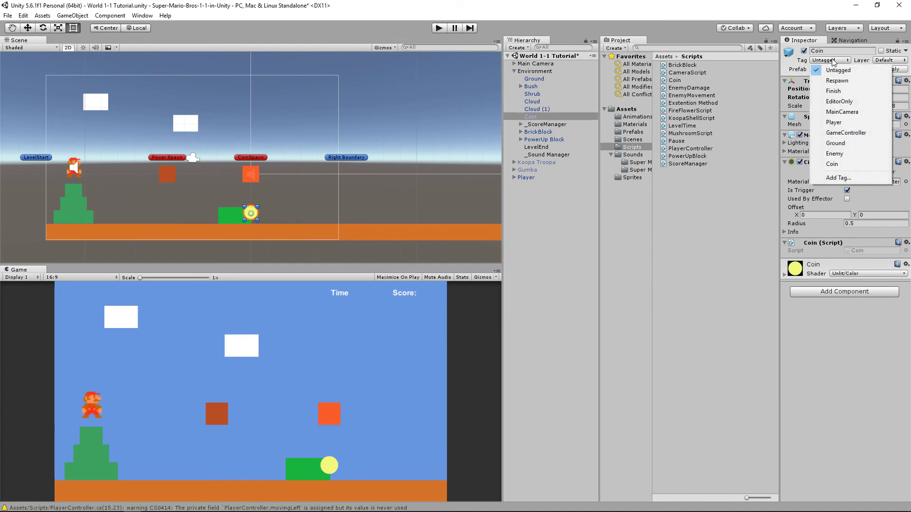
click(833, 164)
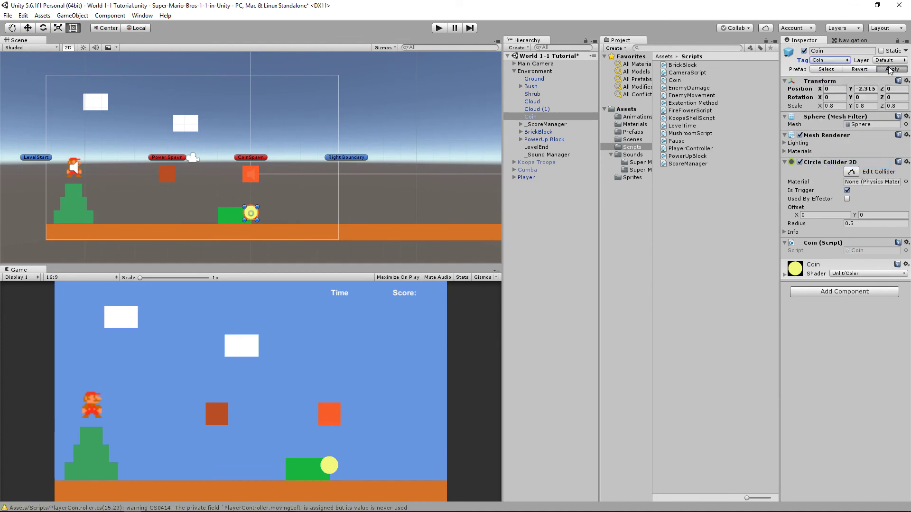
click(438, 28)
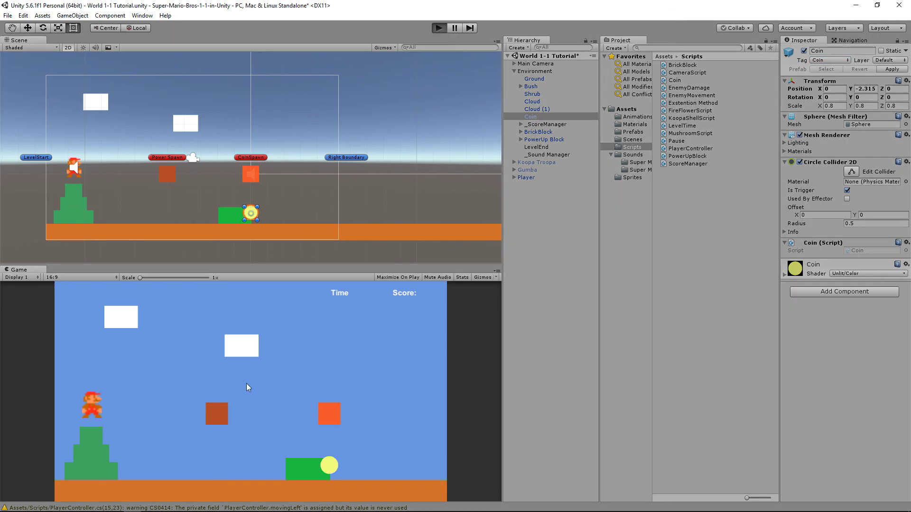
key(Right)
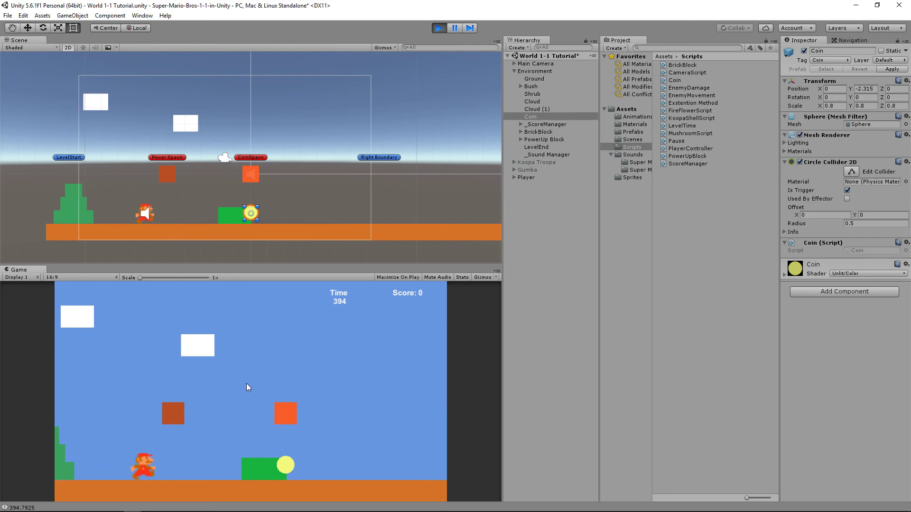
key(Right)
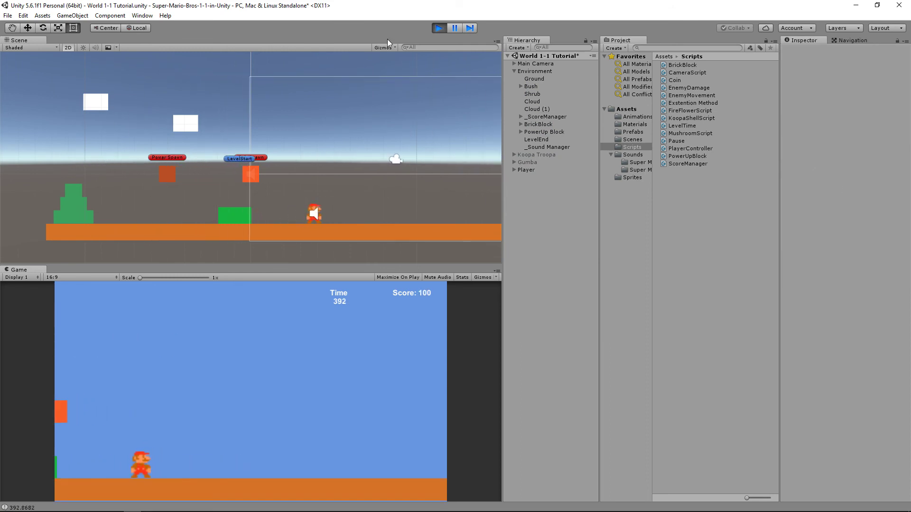
click(437, 29)
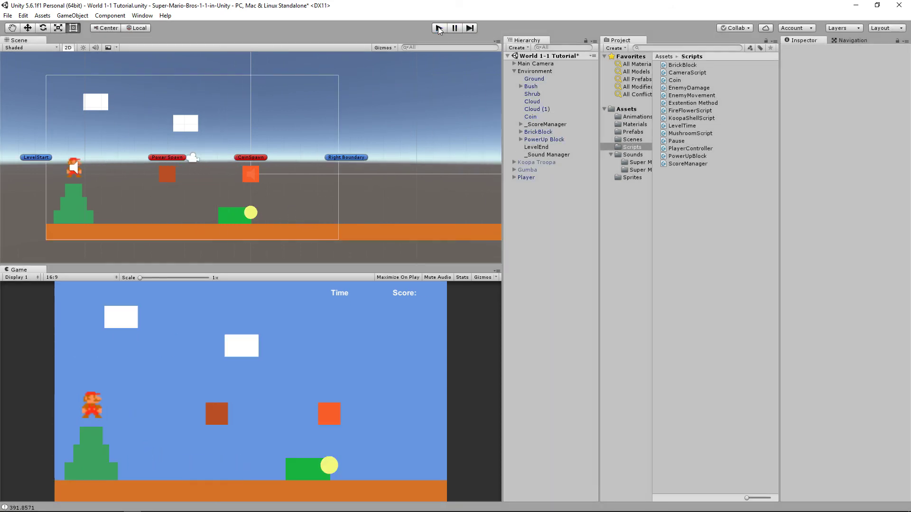
- Inspect Coin, _Sound Manager, Koopa Troopa and Player, then rename the handler to OnTriggerEnter2D(Collider2D other)
click(536, 117)
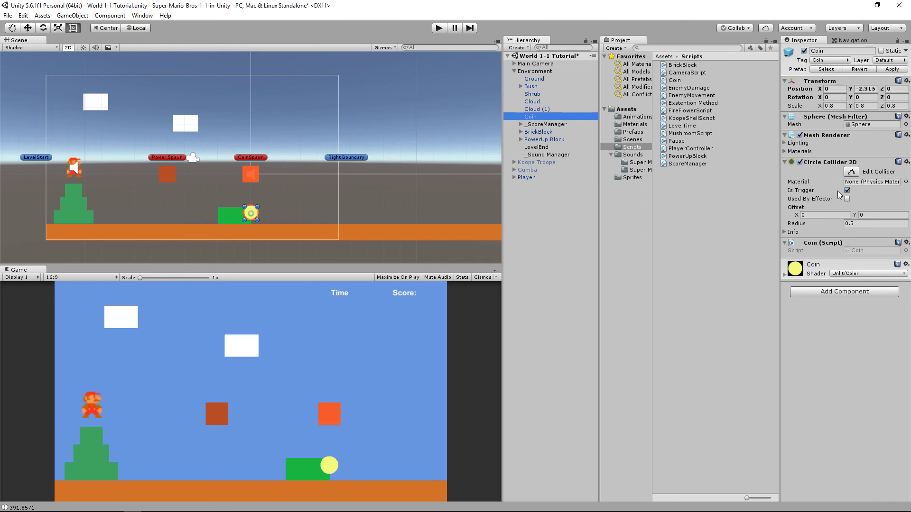
click(543, 152)
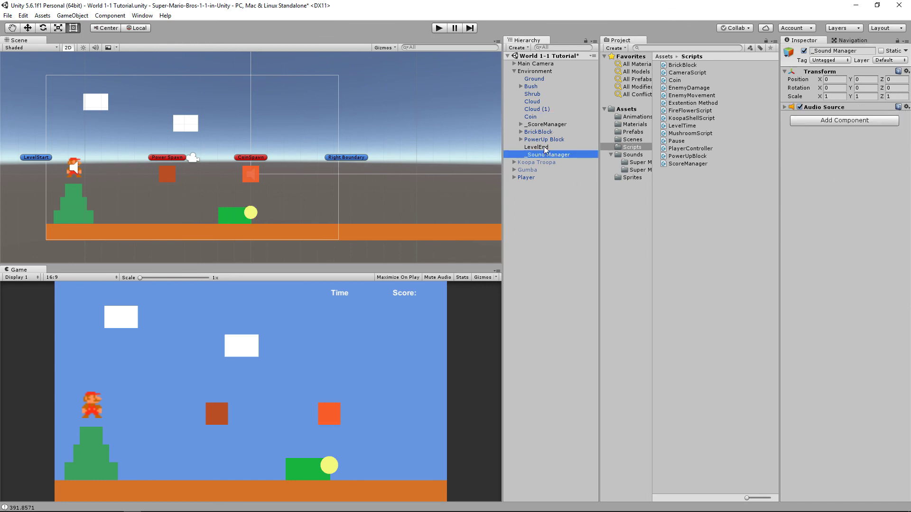
click(539, 164)
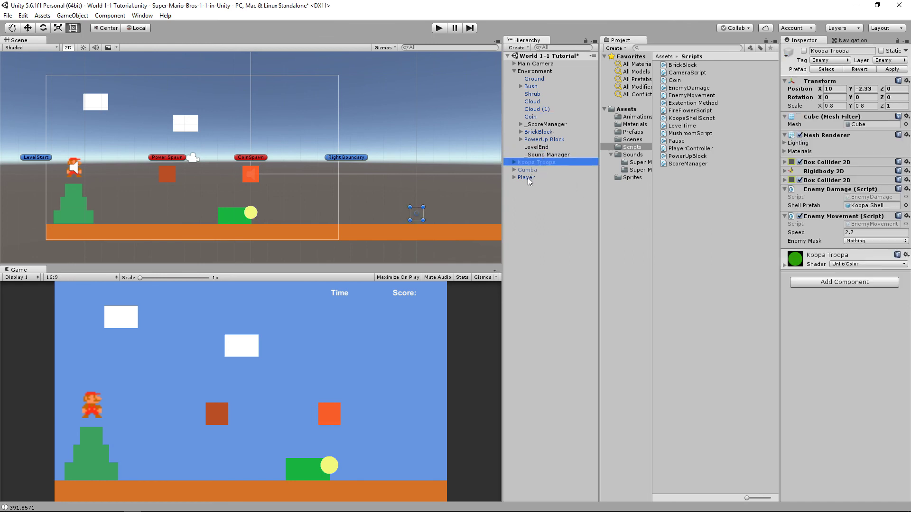
click(527, 177)
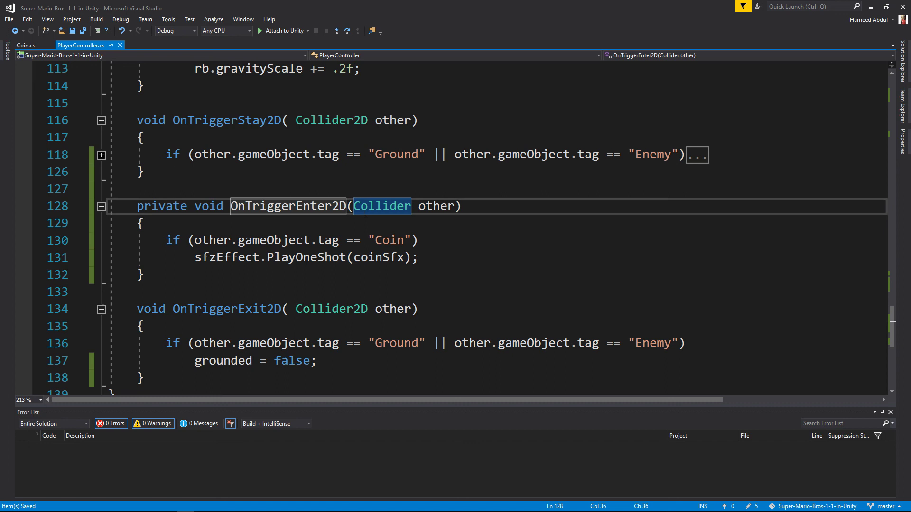
key(Right)
key(Right)
key(Right)
key(Right)
text(2d)
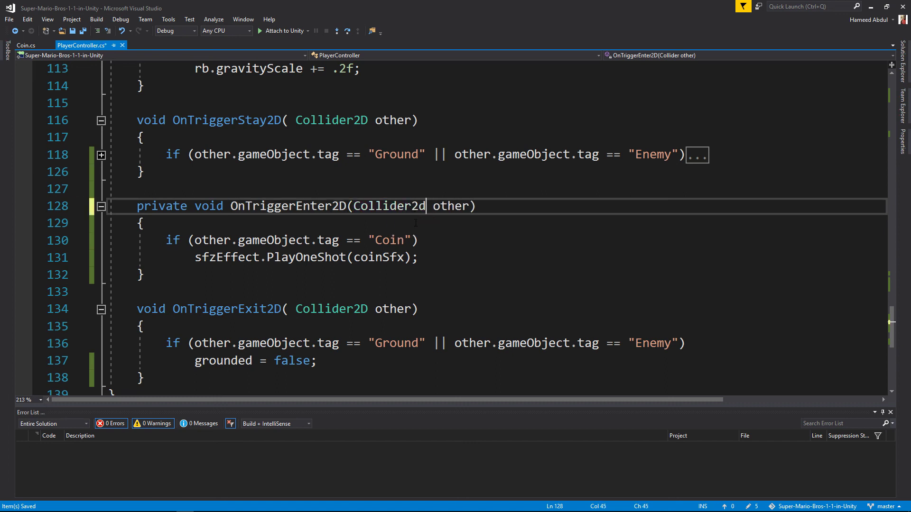
key(BackSpace)
text(d)
key(BackSpace)
text(D)
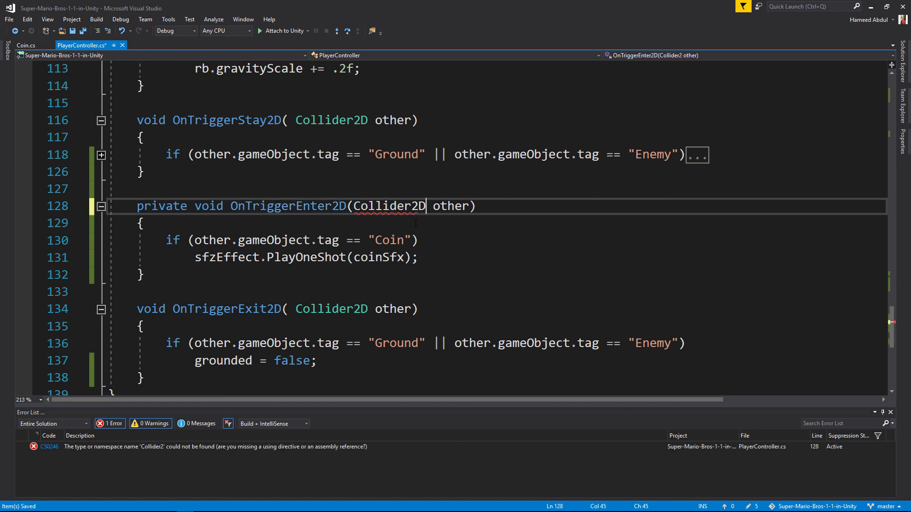
- Play-test the level again, walking Mario right into the coin
key(alt+Tab)
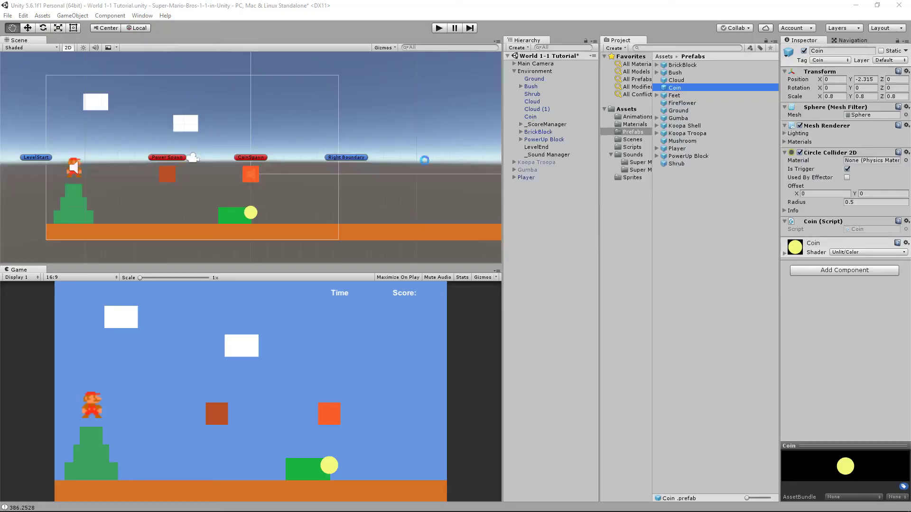
click(439, 27)
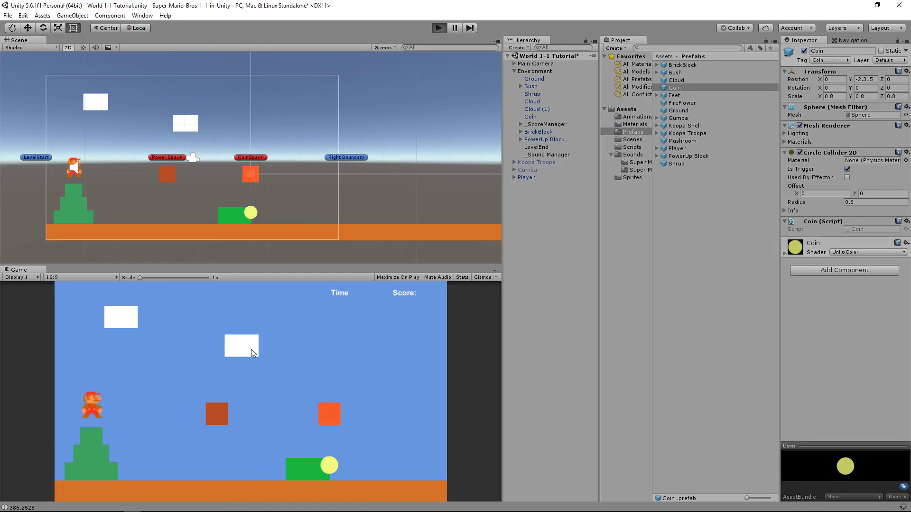
key(Right)
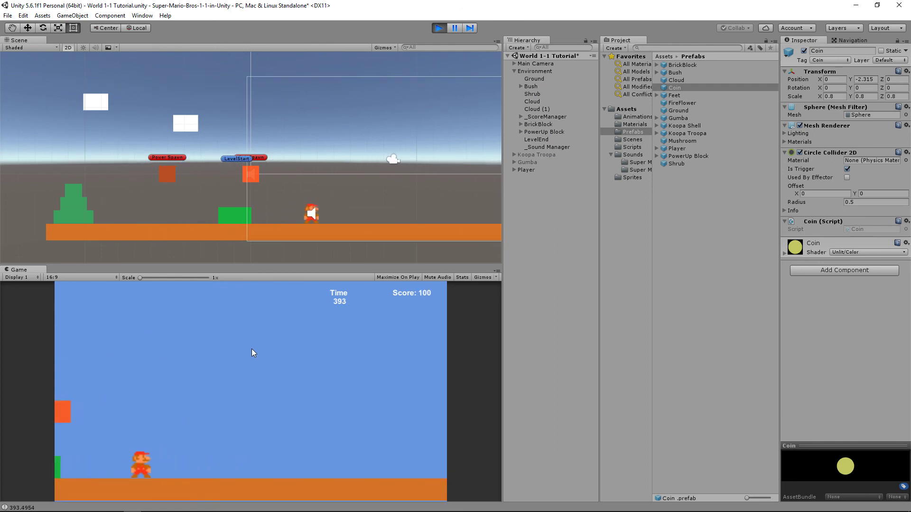
click(439, 28)
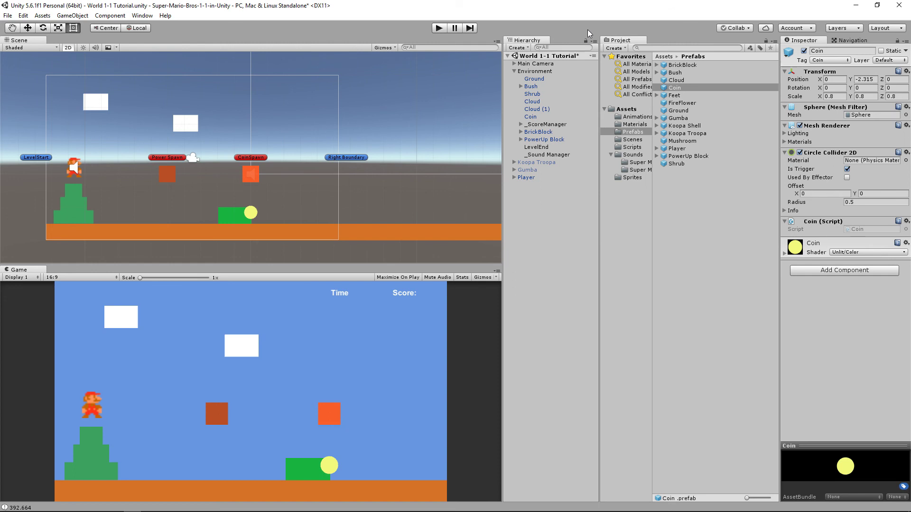
- Check line 117 of the PlayerController script, then bring up the Workflowy tutorial checklist
click(515, 71)
key(ctrl+a)
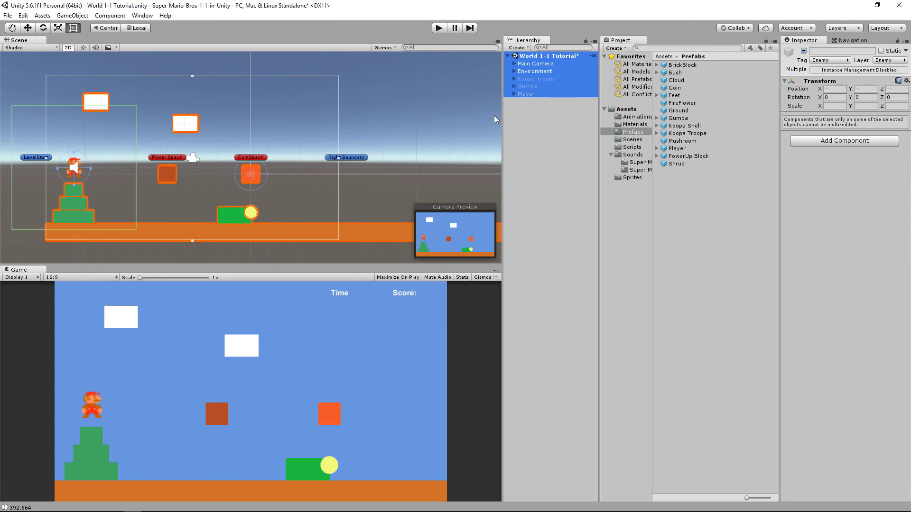
key(alt+Tab)
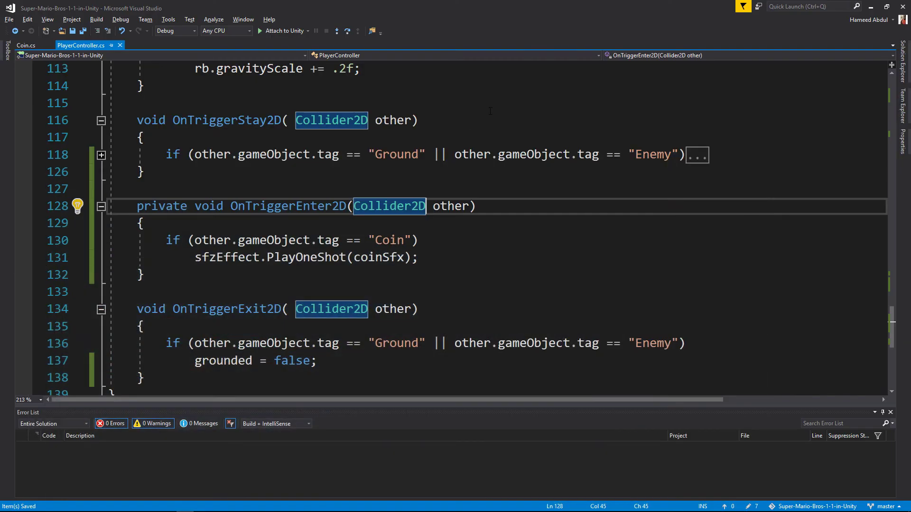
click(468, 138)
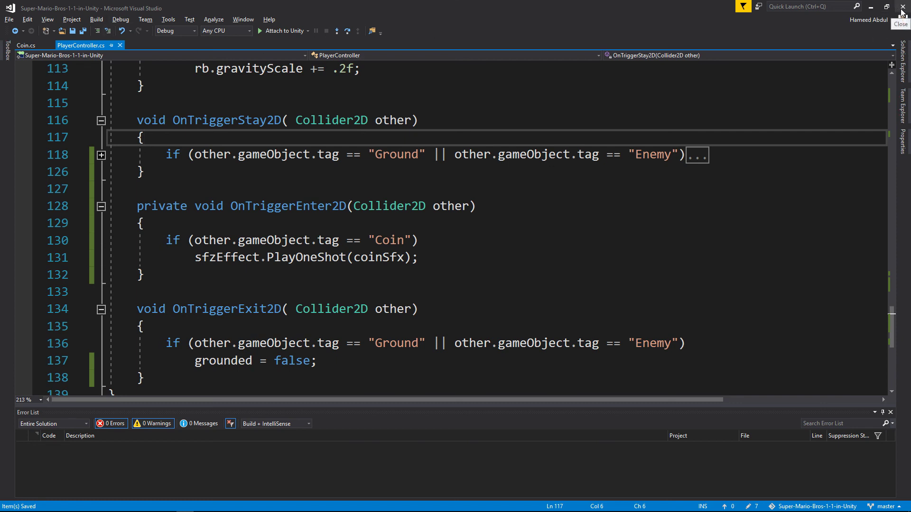
key(alt+Tab)
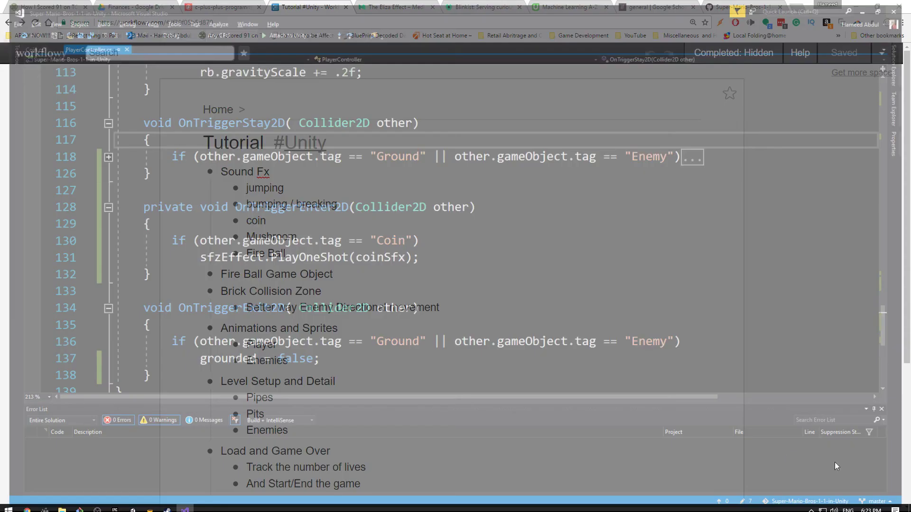
- Place the caret after 'Fire Ball' in the Workflowy checklist, then minimize Chrome
click(292, 254)
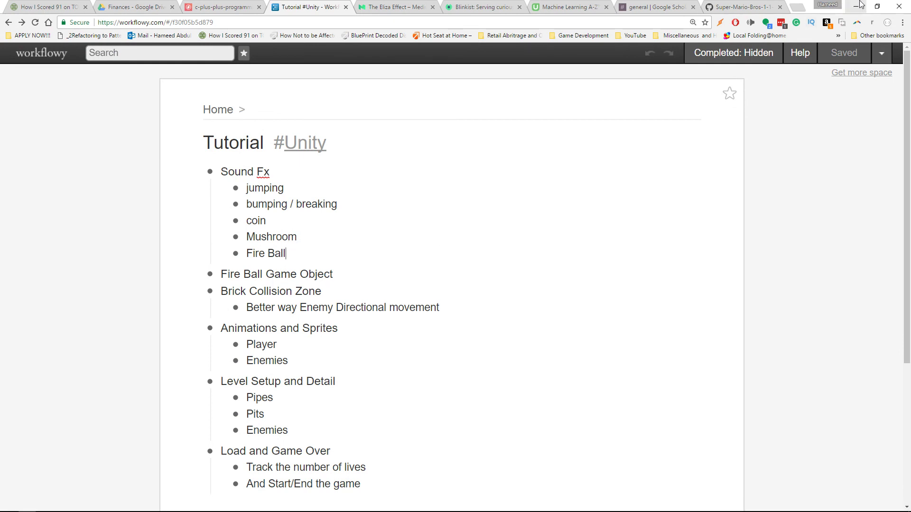
click(860, 5)
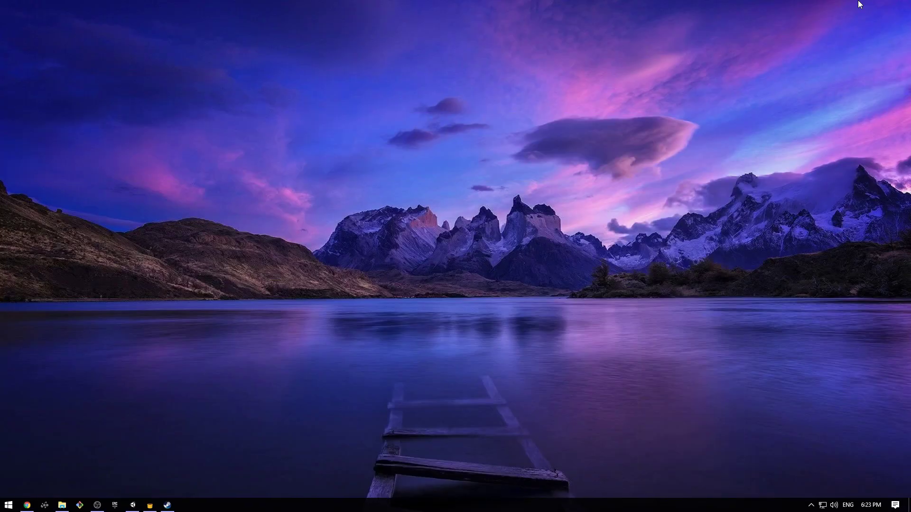